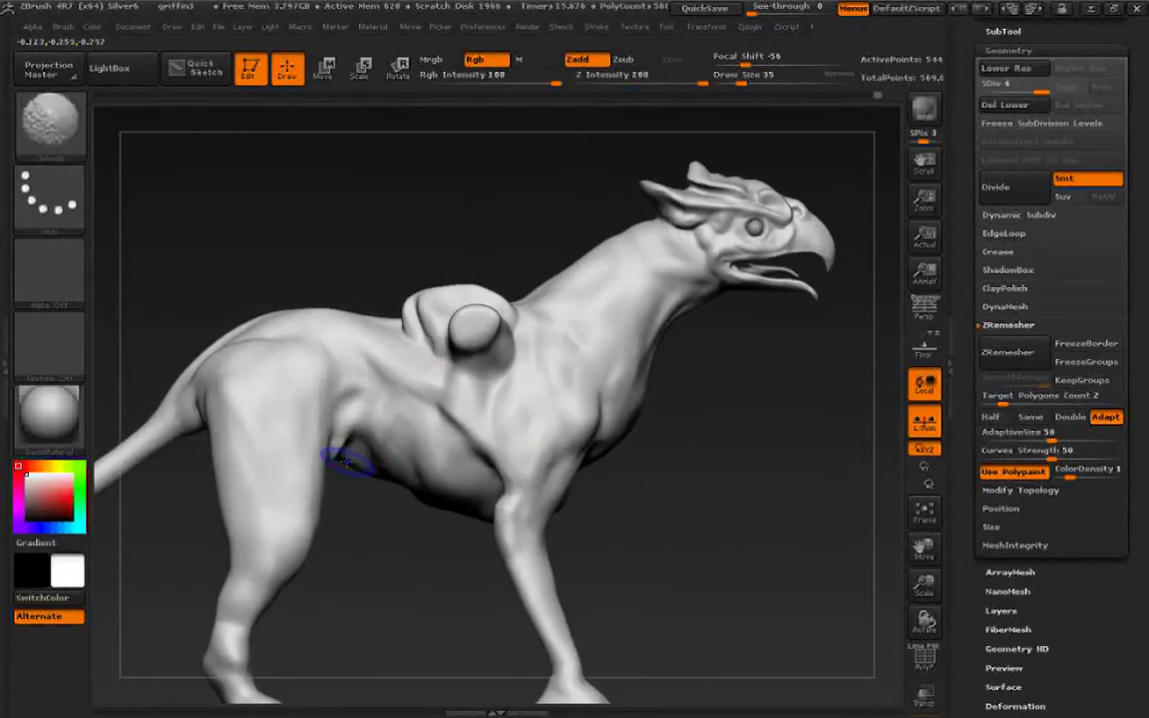
# Lower the griffin body to subdivision level 2 and smooth the shoulder and chest with a larger brush.
pyautogui.hotkey('shift', 'd')
pyautogui.hotkey('shift', 'd')
pyautogui.press(']')
pyautogui.press(']')
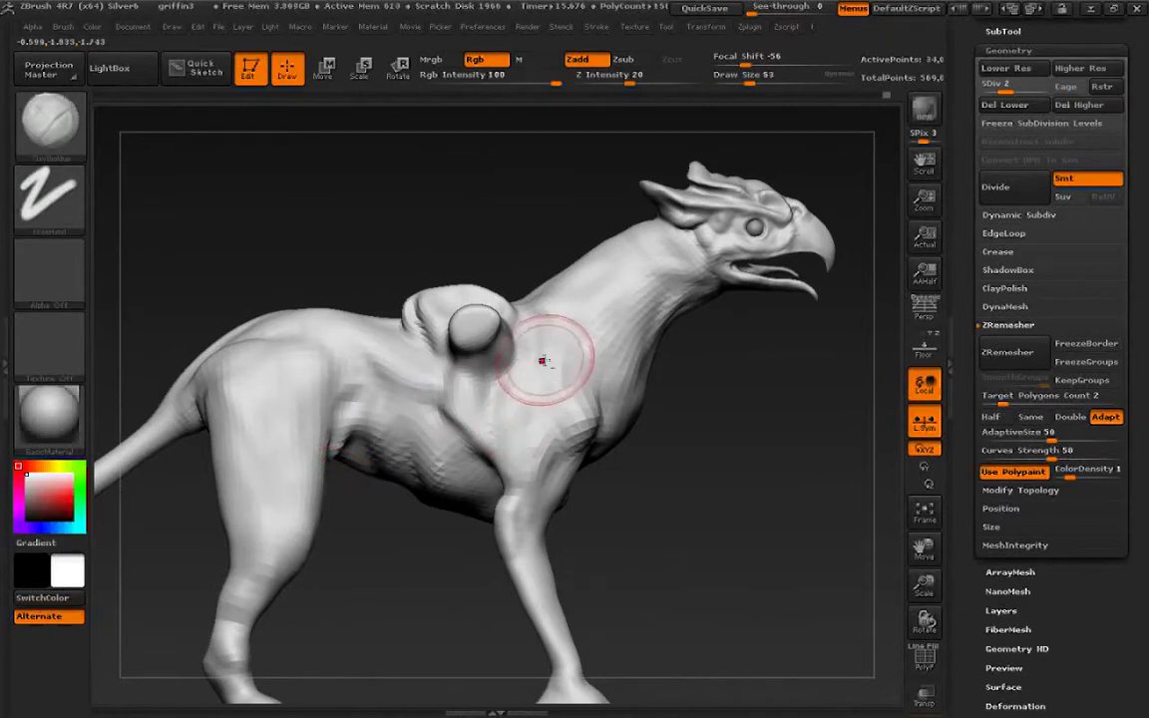
pyautogui.moveTo(544, 361)
pyautogui.keyDown('alt'); pyautogui.mouseDown(button='right')
pyautogui.moveTo(444, 415)
pyautogui.moveTo(384, 404)
pyautogui.moveTo(420, 455)
pyautogui.mouseUp(button='right'); pyautogui.keyUp('alt')
pyautogui.moveTo(495, 374)
pyautogui.keyDown('shift'); pyautogui.mouseDown()
pyautogui.moveTo(464, 463)
pyautogui.moveTo(488, 482)
pyautogui.moveTo(467, 526)
pyautogui.moveTo(465, 516)
pyautogui.mouseUp(); pyautogui.keyUp('shift')
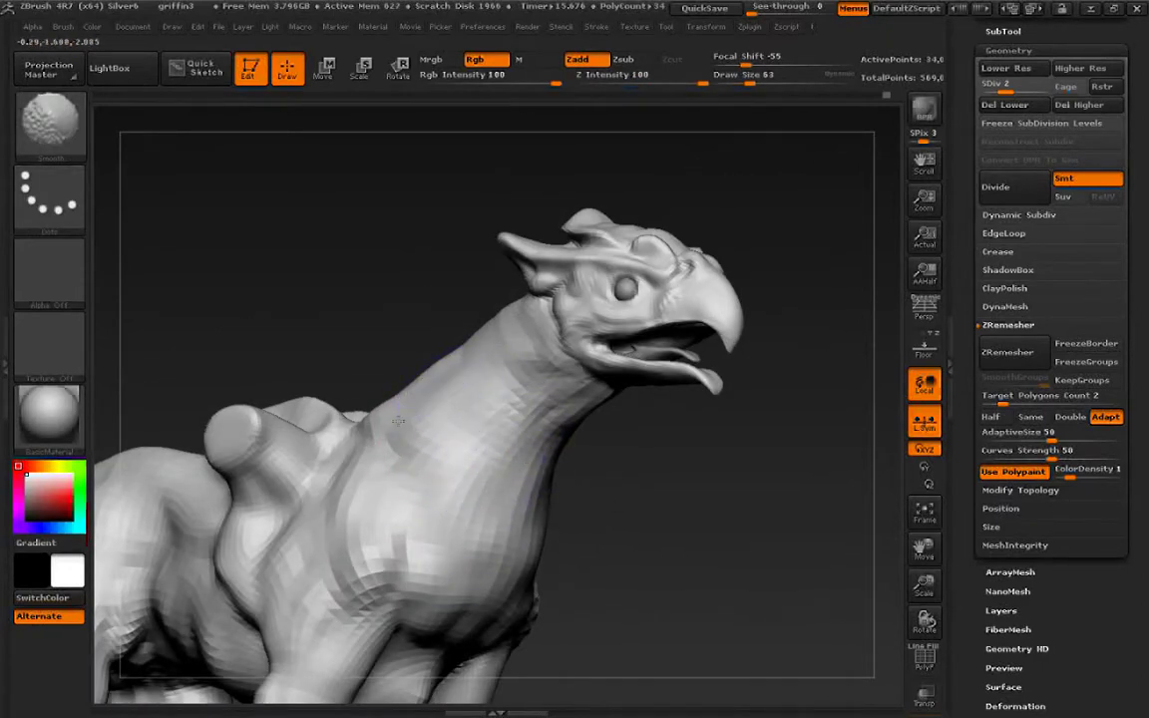
# Smooth the back of the neck from the base of the skull down towards the shoulders.
pyautogui.moveTo(384, 394); pyautogui.dragTo(454, 447, button='right')
pyautogui.moveTo(405, 369)
pyautogui.keyDown('shift'); pyautogui.mouseDown()
pyautogui.moveTo(509, 303)
pyautogui.moveTo(417, 351)
pyautogui.mouseUp(); pyautogui.keyUp('shift')
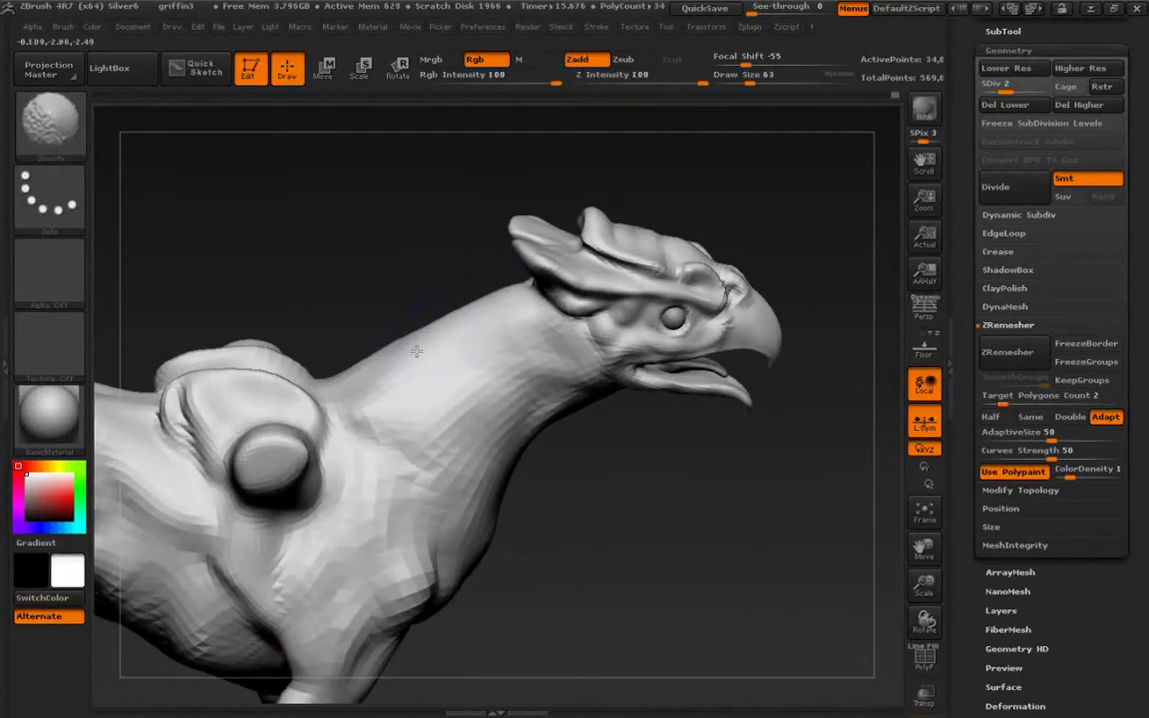
pyautogui.keyDown('shift'); pyautogui.moveTo(521, 299); pyautogui.dragTo(366, 351); pyautogui.keyUp('shift')
# Smooth the flank and haunch, and rework the fold where the hind leg meets the belly.
pyautogui.keyDown('alt'); pyautogui.moveTo(161, 471); pyautogui.dragTo(474, 387, button='right'); pyautogui.keyUp('alt')
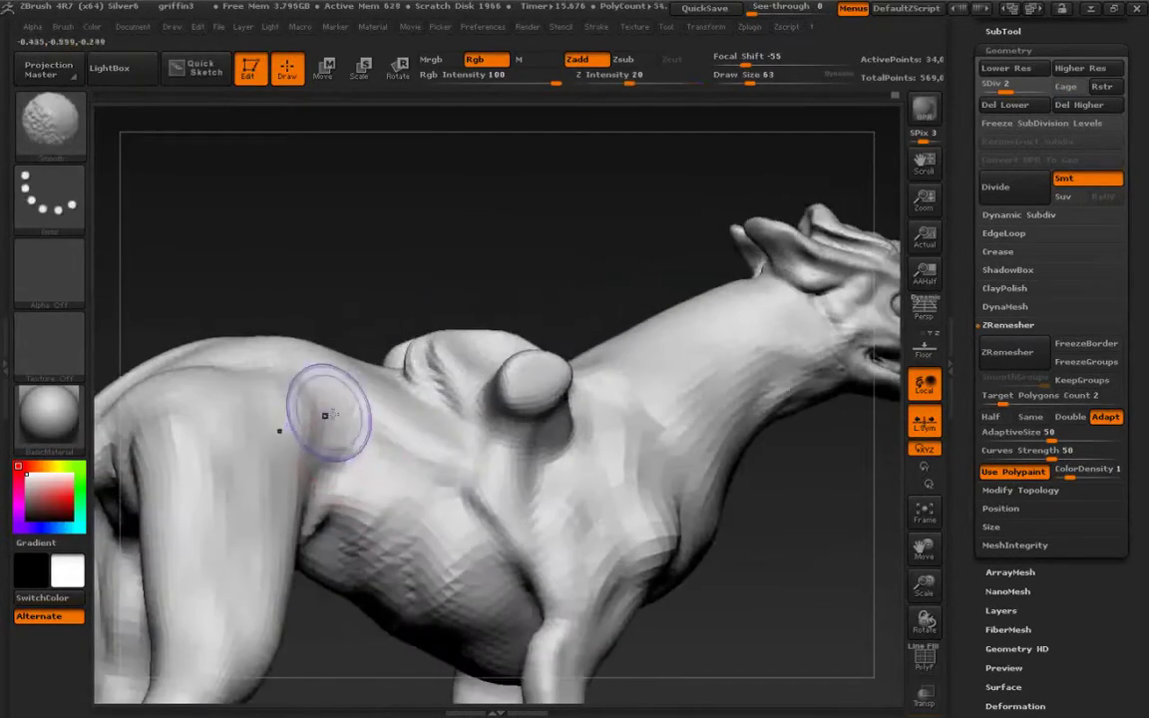
pyautogui.keyDown('shift'); pyautogui.moveTo(327, 416); pyautogui.dragTo(317, 411); pyautogui.keyUp('shift')
pyautogui.moveTo(212, 457)
pyautogui.keyDown('alt'); pyautogui.mouseDown(button='right')
pyautogui.moveTo(287, 379)
pyautogui.moveTo(289, 360)
pyautogui.mouseUp(button='right'); pyautogui.keyUp('alt')
pyautogui.moveTo(304, 334)
pyautogui.keyDown('shift'); pyautogui.mouseDown()
pyautogui.moveTo(301, 480)
pyautogui.moveTo(274, 369)
pyautogui.moveTo(291, 533)
pyautogui.mouseUp(); pyautogui.keyUp('shift')
pyautogui.moveTo(305, 456); pyautogui.dragTo(375, 342)
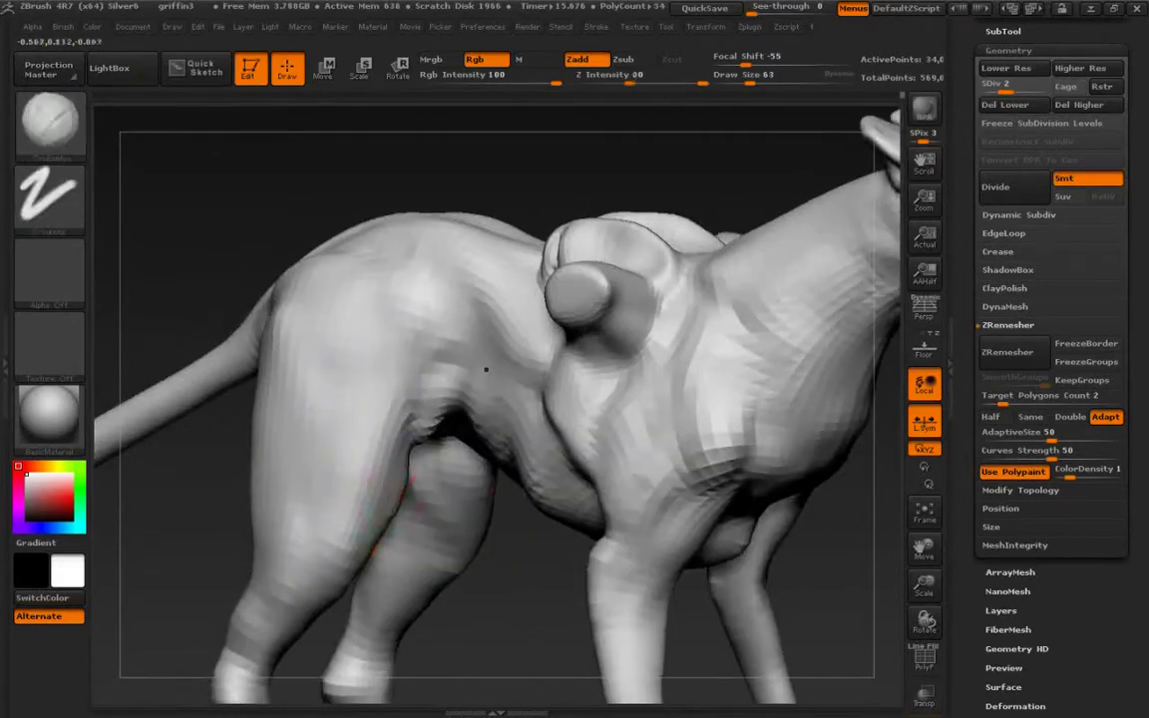
# Sculpt and smooth the ribcage and the shoulder area beneath the wing stub.
pyautogui.moveTo(387, 558); pyautogui.dragTo(344, 297, button='right')
pyautogui.keyDown('shift'); pyautogui.moveTo(428, 525); pyautogui.dragTo(421, 562); pyautogui.keyUp('shift')
pyautogui.moveTo(379, 505)
pyautogui.mouseDown(button='right')
pyautogui.moveTo(439, 519)
pyautogui.moveTo(320, 524)
pyautogui.moveTo(327, 464)
pyautogui.mouseUp(button='right')
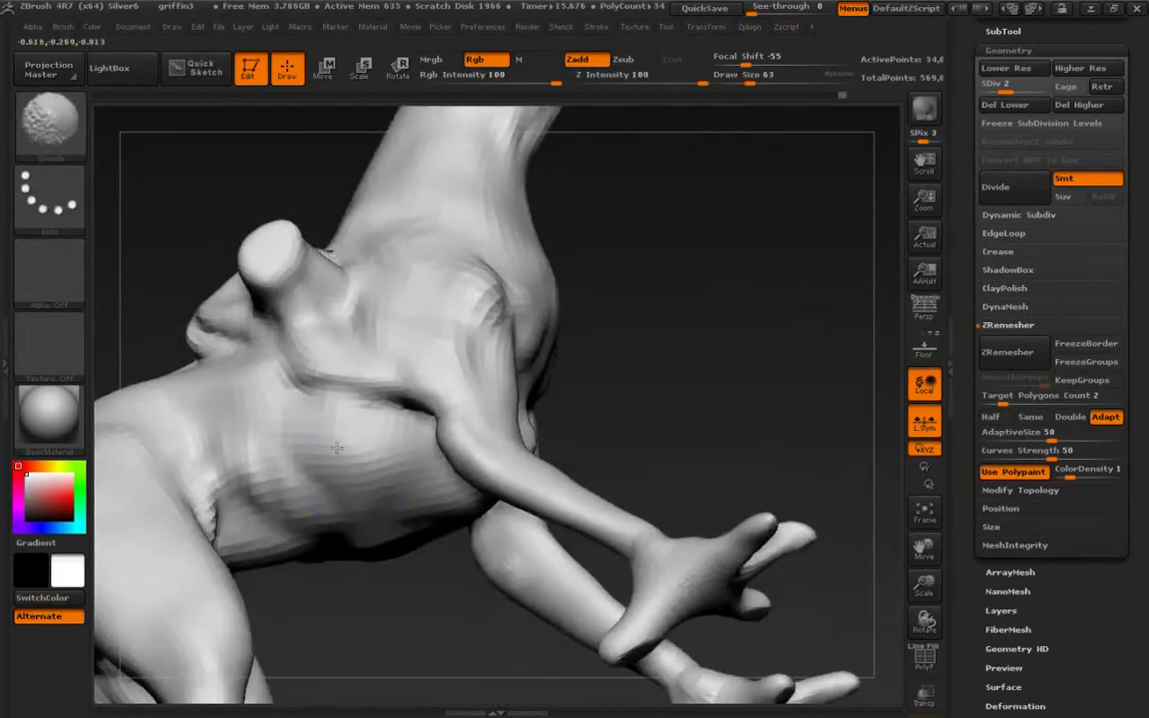
pyautogui.moveTo(342, 444); pyautogui.dragTo(312, 388)
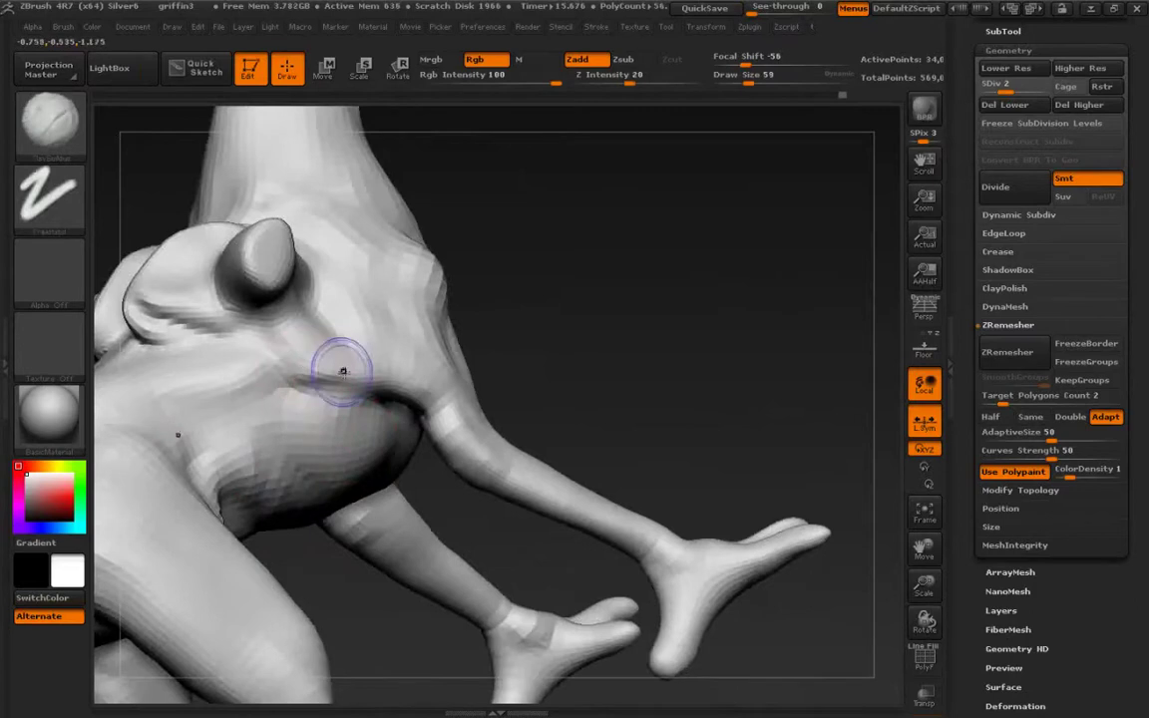
pyautogui.press('shift')
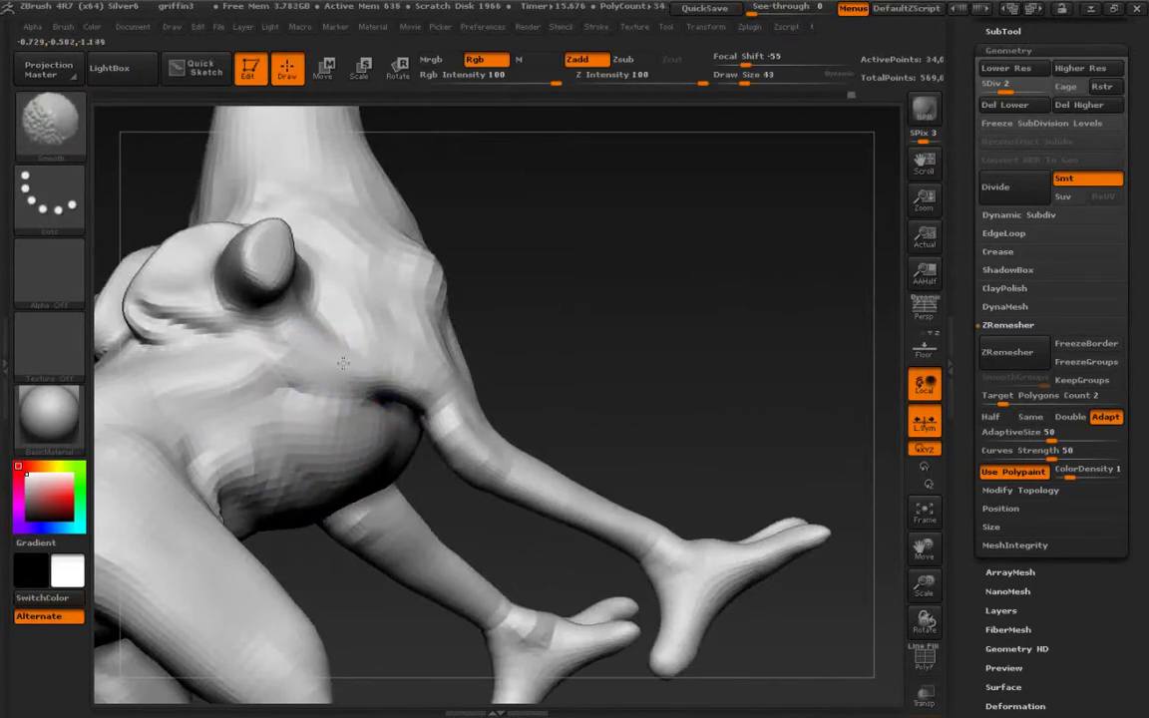
pyautogui.moveTo(317, 314)
pyautogui.mouseDown(button='right')
pyautogui.moveTo(309, 344)
pyautogui.moveTo(326, 405)
pyautogui.mouseUp(button='right')
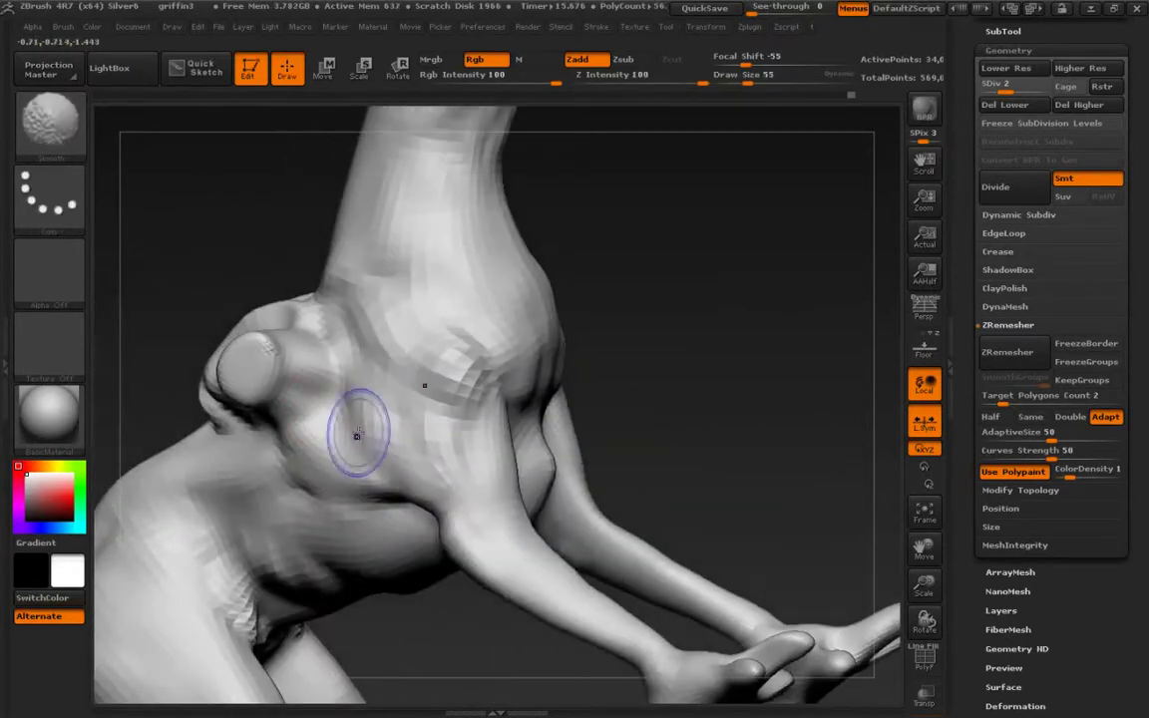
pyautogui.moveTo(356, 434)
pyautogui.keyDown('shift'); pyautogui.mouseDown()
pyautogui.moveTo(336, 407)
pyautogui.moveTo(339, 449)
pyautogui.mouseUp(); pyautogui.keyUp('shift')
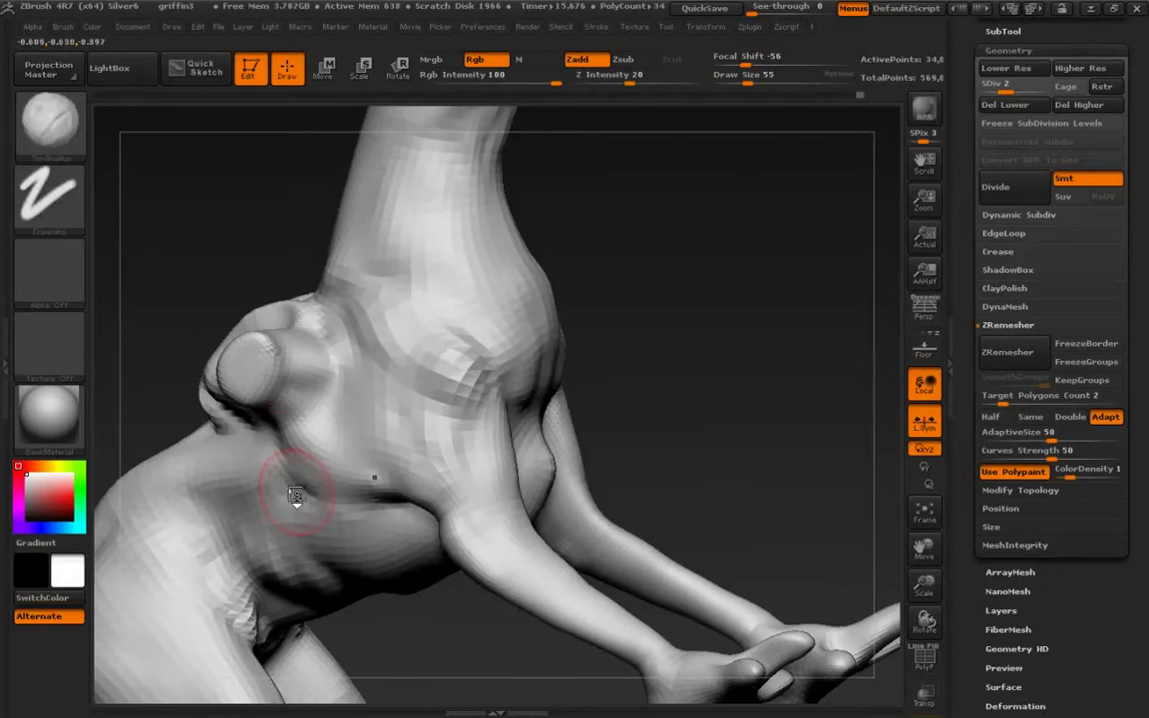
# Switch to the Clay brush and build up and smooth the muscle between the wing stub and the ribcage.
pyautogui.press('b')
pyautogui.press('m')
pyautogui.press('v')
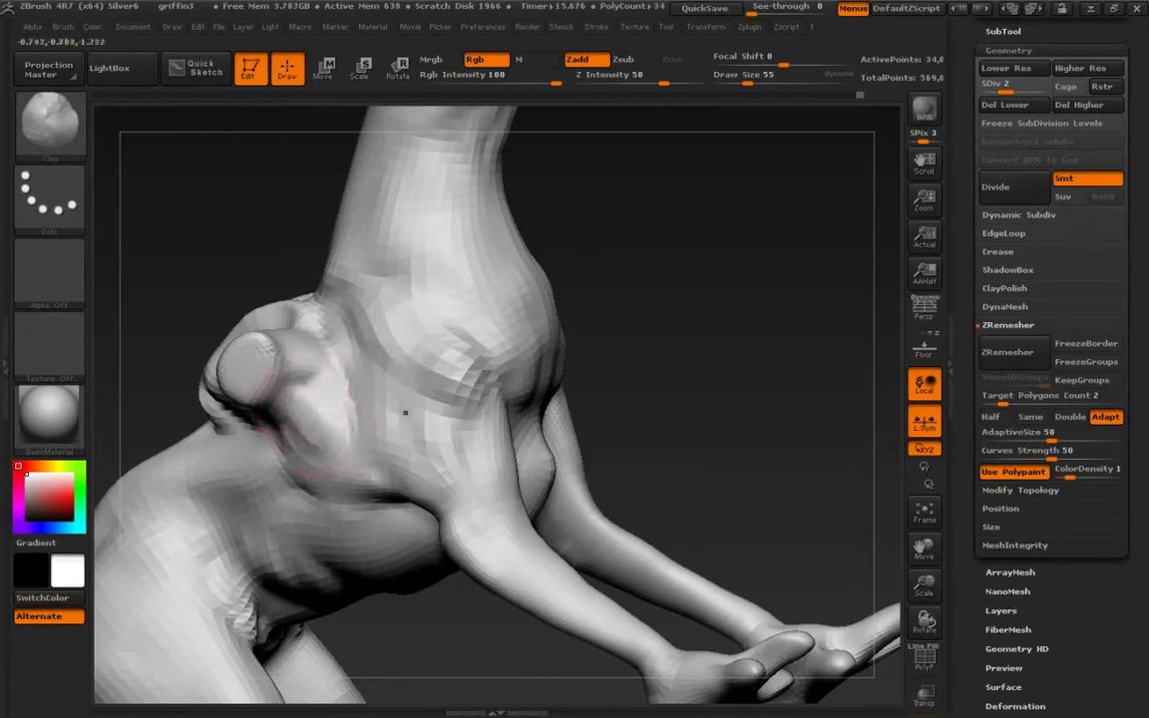
pyautogui.press('b')
pyautogui.press('c')
pyautogui.press('b')
pyautogui.keyDown('shift'); pyautogui.moveTo(313, 420); pyautogui.dragTo(301, 397); pyautogui.keyUp('shift')
pyautogui.moveTo(297, 385)
pyautogui.mouseDown(button='right')
pyautogui.moveTo(281, 439)
pyautogui.moveTo(302, 467)
pyautogui.mouseUp(button='right')
pyautogui.moveTo(241, 435); pyautogui.dragTo(344, 508)
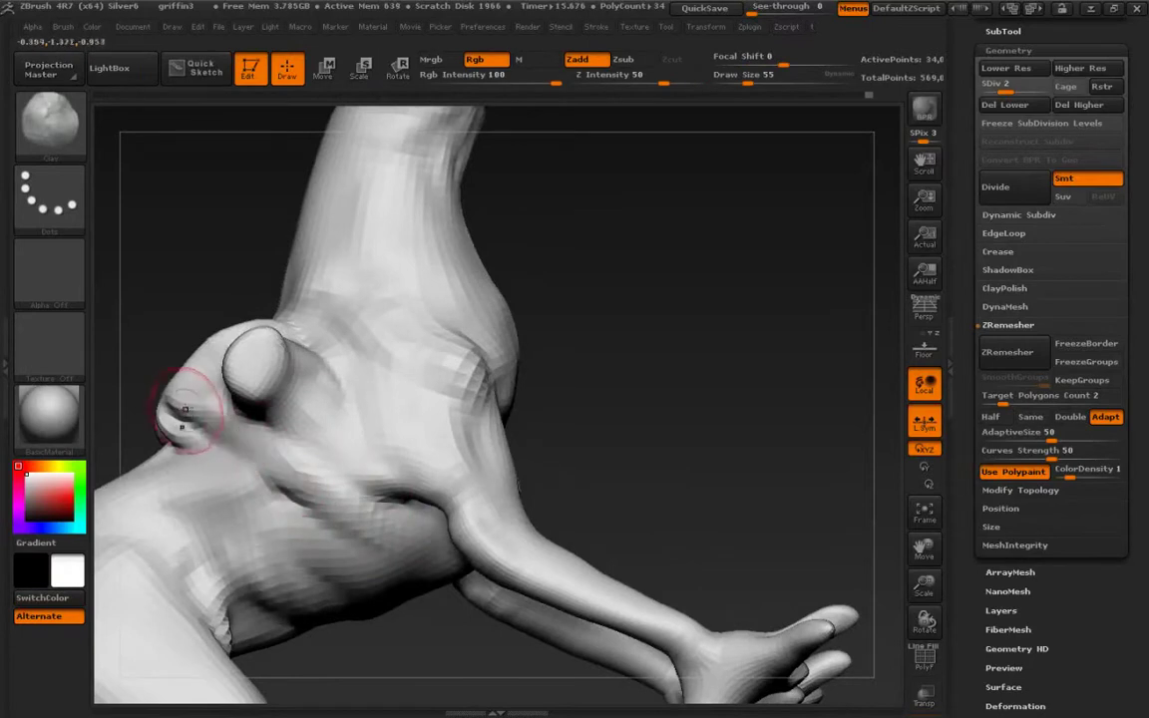
# Add clay behind the wing base and smooth the crease between the shoulder and the ribs.
pyautogui.moveTo(221, 428); pyautogui.dragTo(190, 411)
pyautogui.keyDown('shift'); pyautogui.moveTo(300, 476); pyautogui.dragTo(350, 505); pyautogui.keyUp('shift')
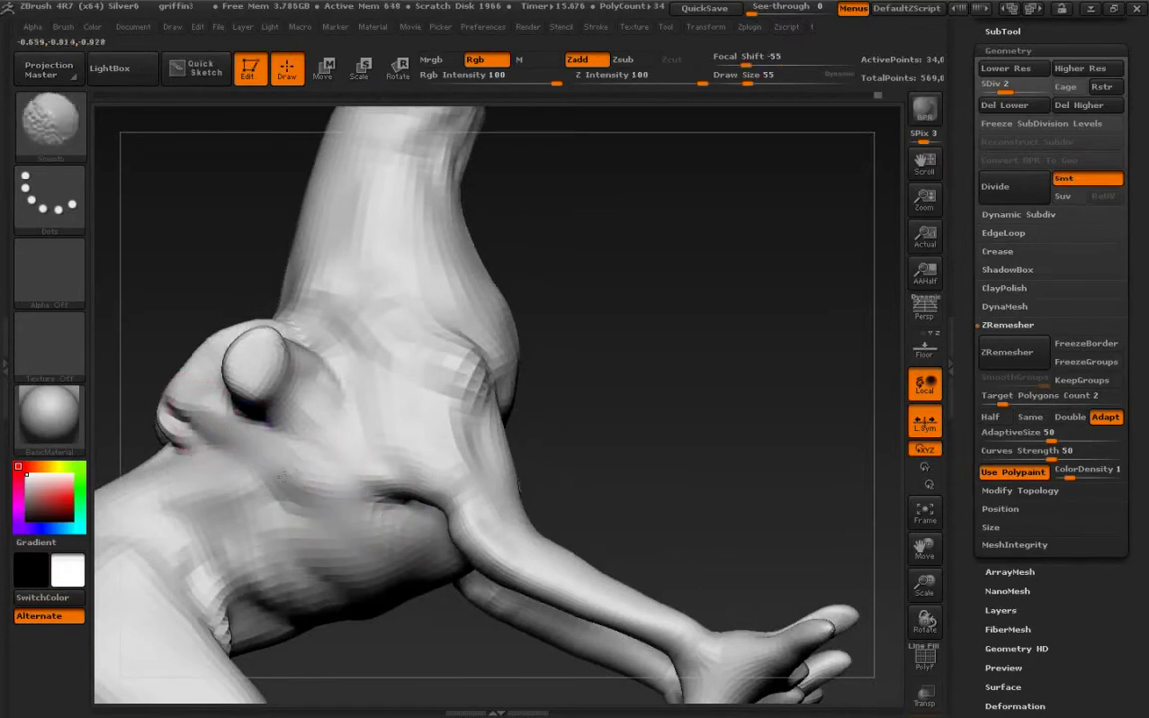
pyautogui.keyDown('shift'); pyautogui.moveTo(282, 475); pyautogui.dragTo(277, 455); pyautogui.keyUp('shift')
# Reduce the Clay brush size and build up the cheek below and behind the eye.
pyautogui.moveTo(277, 451)
pyautogui.mouseDown(button='right')
pyautogui.moveTo(252, 469)
pyautogui.moveTo(246, 444)
pyautogui.moveTo(257, 439)
pyautogui.mouseUp(button='right')
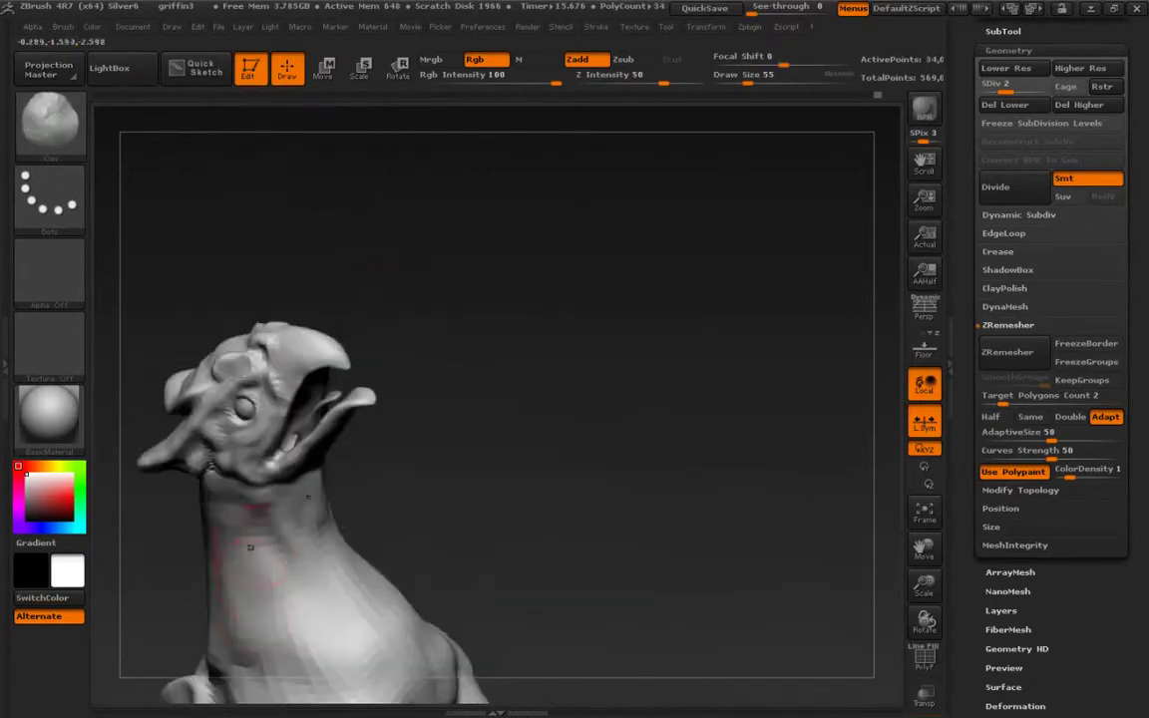
pyautogui.keyDown('ctrl'); pyautogui.moveTo(251, 547); pyautogui.dragTo(236, 603, button='right'); pyautogui.keyUp('ctrl')
pyautogui.moveTo(209, 504)
pyautogui.mouseDown(button='right')
pyautogui.moveTo(171, 496)
pyautogui.moveTo(295, 486)
pyautogui.moveTo(278, 467)
pyautogui.moveTo(283, 456)
pyautogui.mouseUp(button='right')
pyautogui.press('[')
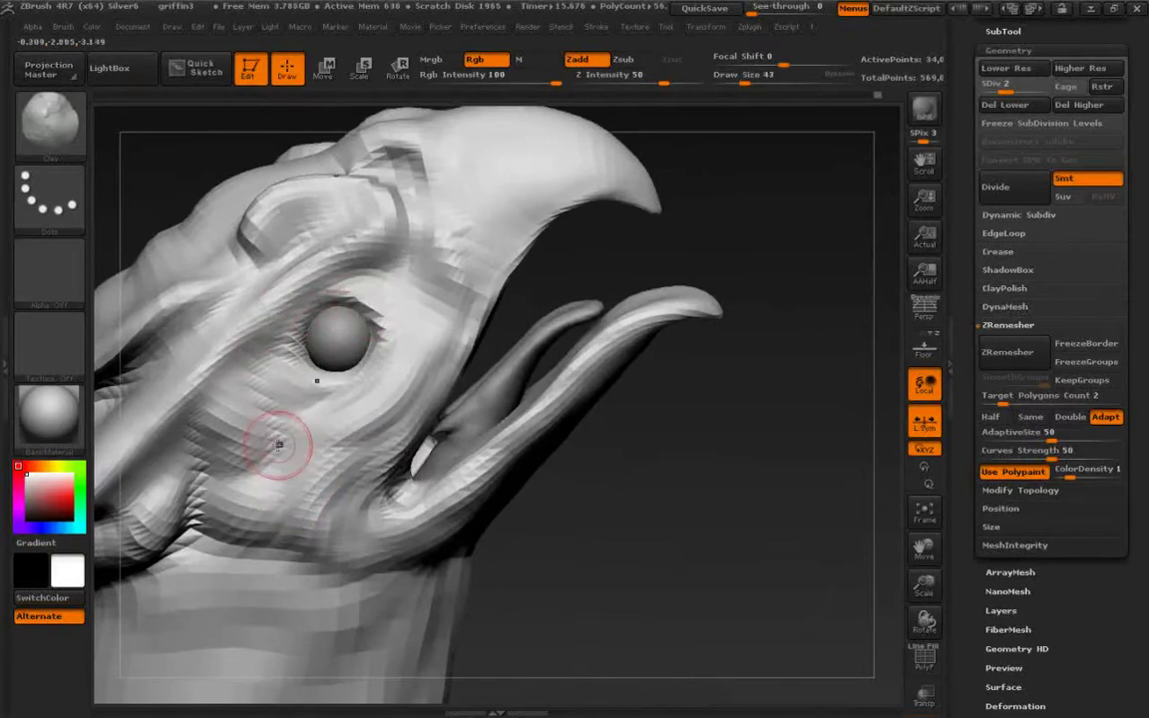
pyautogui.moveTo(246, 339)
pyautogui.mouseDown()
pyautogui.moveTo(250, 442)
pyautogui.moveTo(278, 489)
pyautogui.mouseUp()
# Return to subdivision level 4, then smooth the side of the neck and build up its muscles with the Clay brush.
pyautogui.press('d')
pyautogui.press('d')
pyautogui.moveTo(277, 488)
pyautogui.keyDown('ctrl'); pyautogui.mouseDown(button='right')
pyautogui.moveTo(230, 669)
pyautogui.moveTo(326, 398)
pyautogui.moveTo(234, 436)
pyautogui.moveTo(403, 634)
pyautogui.moveTo(429, 598)
pyautogui.mouseUp(button='right'); pyautogui.keyUp('ctrl')
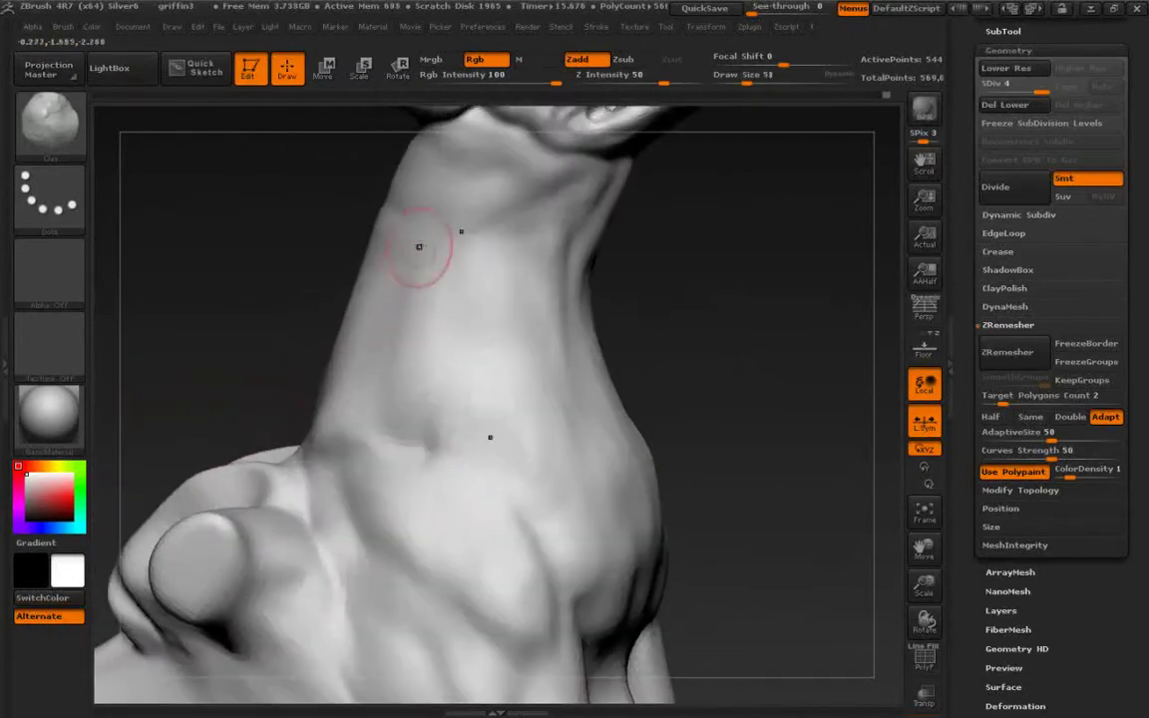
pyautogui.keyDown('shift'); pyautogui.moveTo(423, 251); pyautogui.dragTo(400, 385); pyautogui.keyUp('shift')
pyautogui.moveTo(381, 330); pyautogui.dragTo(499, 329, button='right')
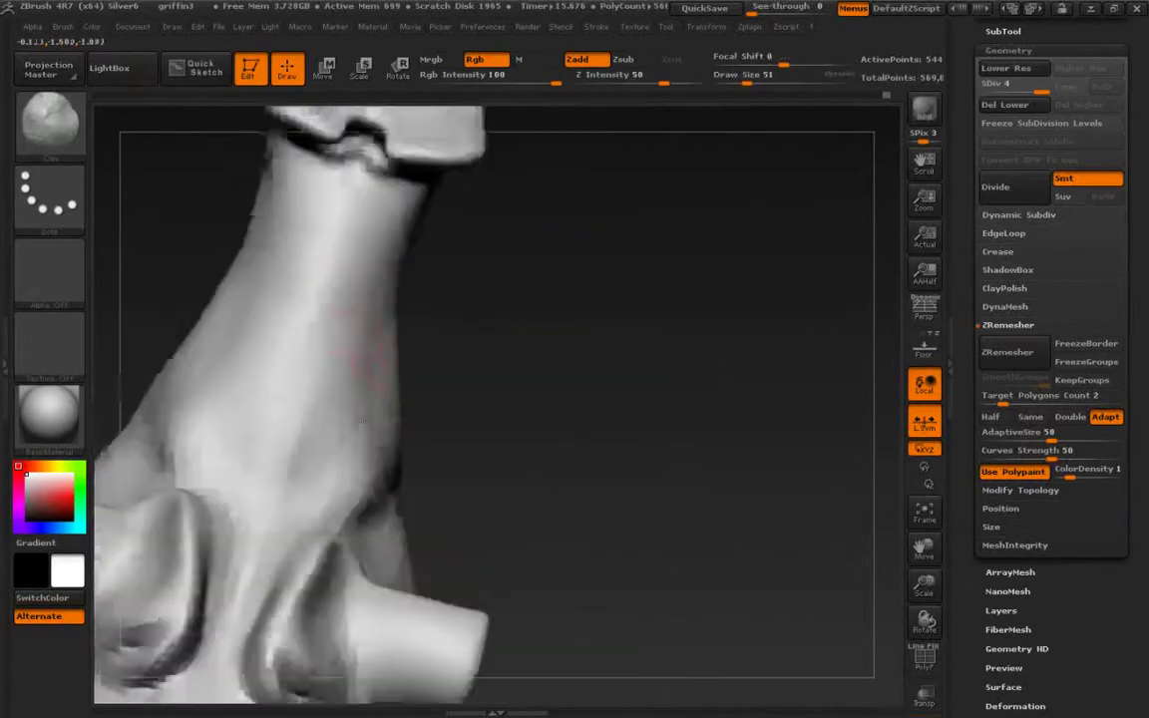
pyautogui.moveTo(339, 239)
pyautogui.keyDown('alt'); pyautogui.mouseDown(button='right')
pyautogui.moveTo(354, 349)
pyautogui.moveTo(274, 390)
pyautogui.moveTo(279, 424)
pyautogui.moveTo(332, 511)
pyautogui.mouseUp(button='right'); pyautogui.keyUp('alt')
pyautogui.moveTo(314, 379)
pyautogui.mouseDown()
pyautogui.moveTo(332, 393)
pyautogui.moveTo(302, 545)
pyautogui.moveTo(382, 455)
pyautogui.moveTo(373, 421)
pyautogui.mouseUp()
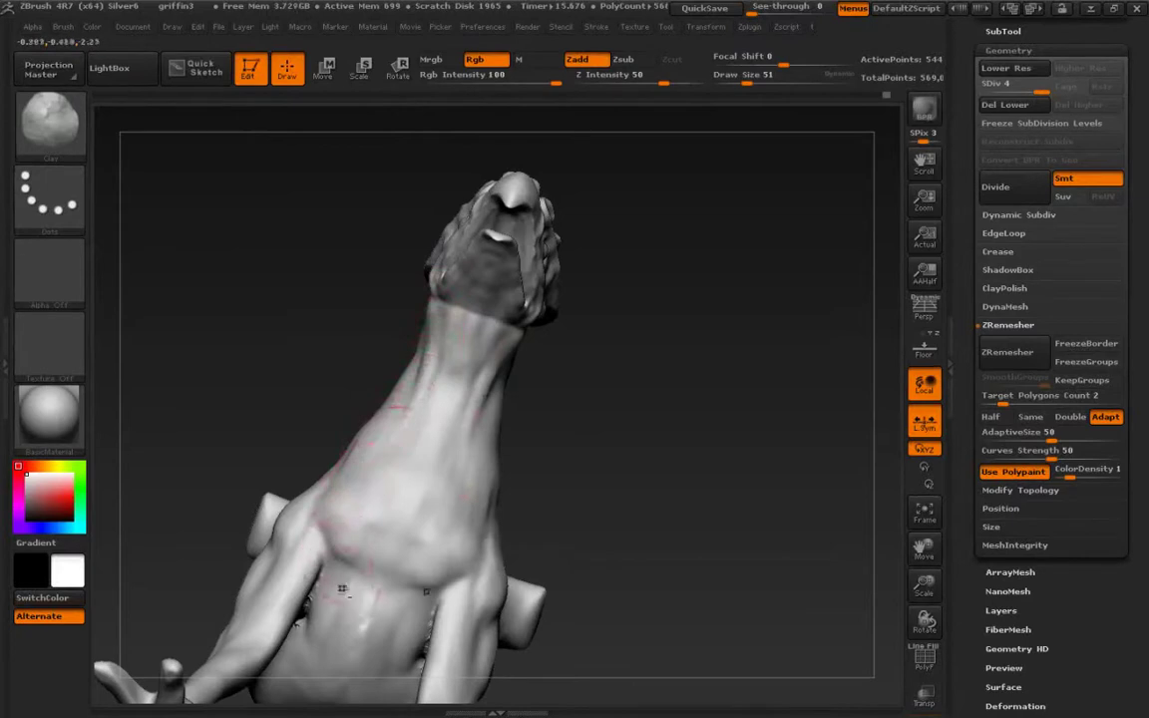
# Smooth the underside of the chest around the front leg joints.
pyautogui.moveTo(343, 589)
pyautogui.mouseDown(button='right')
pyautogui.moveTo(389, 335)
pyautogui.moveTo(392, 469)
pyautogui.moveTo(364, 439)
pyautogui.moveTo(392, 555)
pyautogui.moveTo(381, 607)
pyautogui.mouseUp(button='right')
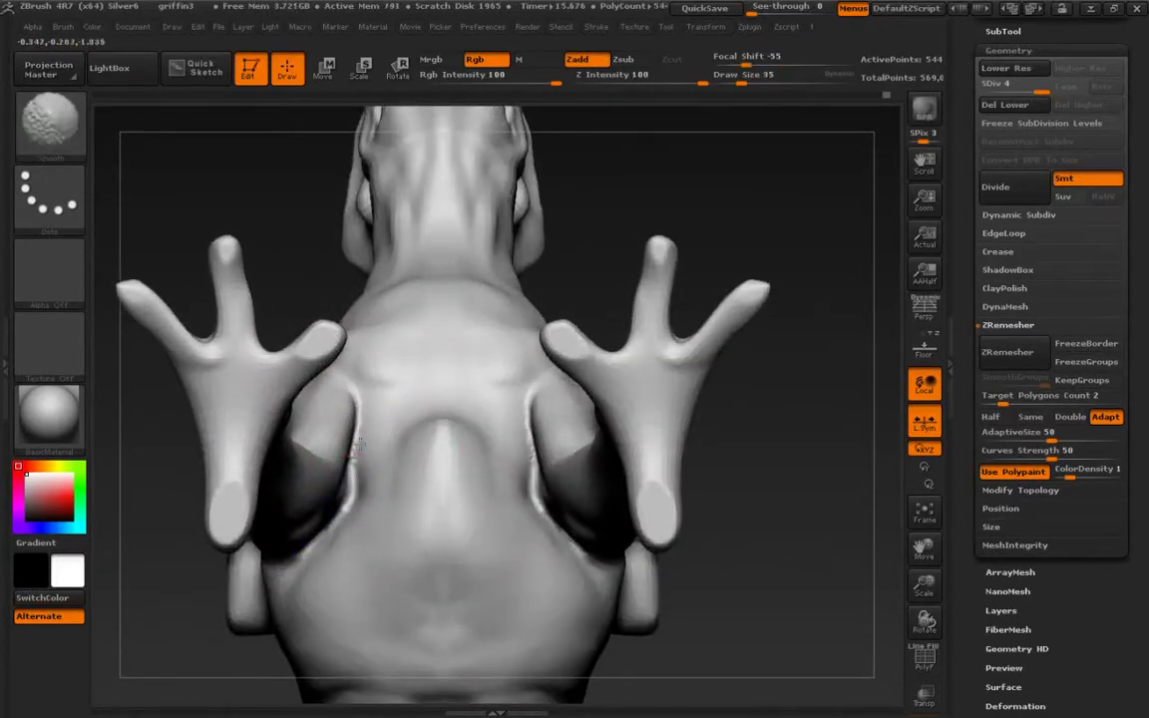
pyautogui.moveTo(357, 602)
pyautogui.keyDown('ctrl'); pyautogui.mouseDown(button='right')
pyautogui.moveTo(334, 579)
pyautogui.moveTo(372, 339)
pyautogui.moveTo(419, 581)
pyautogui.moveTo(406, 617)
pyautogui.mouseUp(button='right'); pyautogui.keyUp('ctrl')
pyautogui.keyDown('shift'); pyautogui.moveTo(351, 554); pyautogui.dragTo(305, 426); pyautogui.keyUp('shift')
pyautogui.keyDown('shift'); pyautogui.moveTo(305, 426); pyautogui.dragTo(328, 399, button='right'); pyautogui.keyUp('shift')
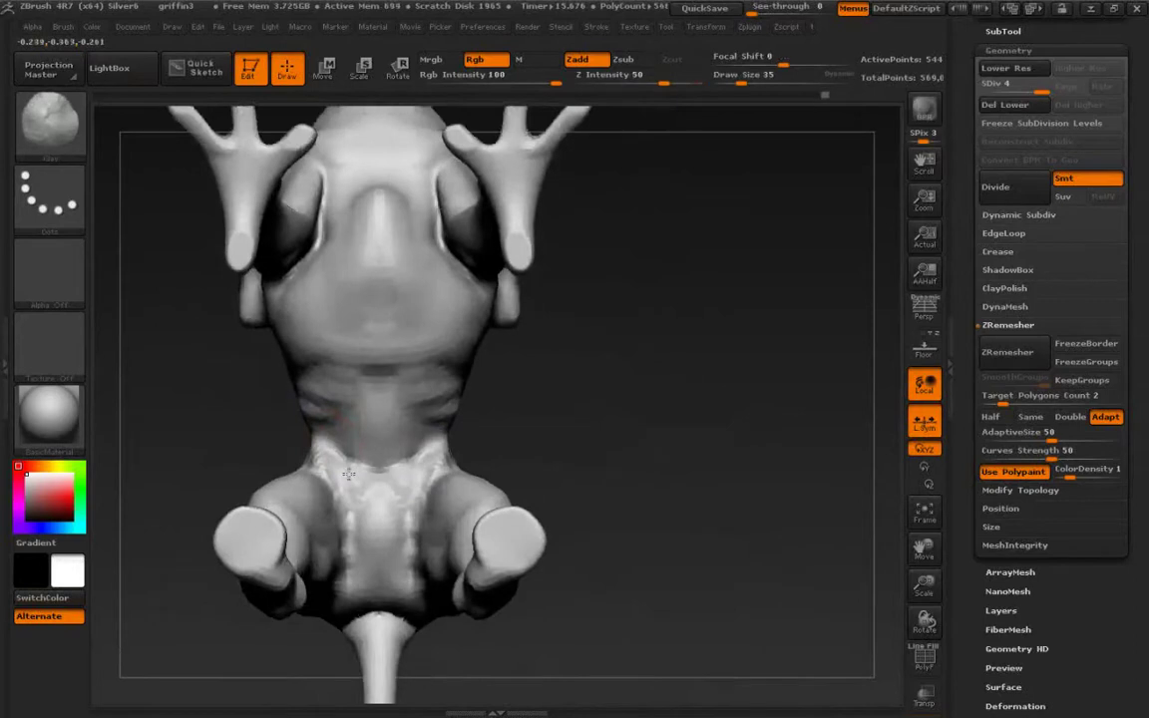
# Refine the belly with the Clay brush and smooth the breastbone and abdomen on the underside.
pyautogui.moveTo(327, 349)
pyautogui.keyDown('ctrl'); pyautogui.mouseDown(button='right')
pyautogui.moveTo(324, 671)
pyautogui.moveTo(401, 459)
pyautogui.moveTo(352, 441)
pyautogui.moveTo(436, 468)
pyautogui.moveTo(351, 498)
pyautogui.mouseUp(button='right'); pyautogui.keyUp('ctrl')
pyautogui.moveTo(351, 499)
pyautogui.keyDown('ctrl'); pyautogui.mouseDown(button='right')
pyautogui.moveTo(358, 439)
pyautogui.moveTo(371, 435)
pyautogui.mouseUp(button='right'); pyautogui.keyUp('ctrl')
pyautogui.keyDown('ctrl'); pyautogui.moveTo(371, 435); pyautogui.dragTo(419, 534, button='right'); pyautogui.keyUp('ctrl')
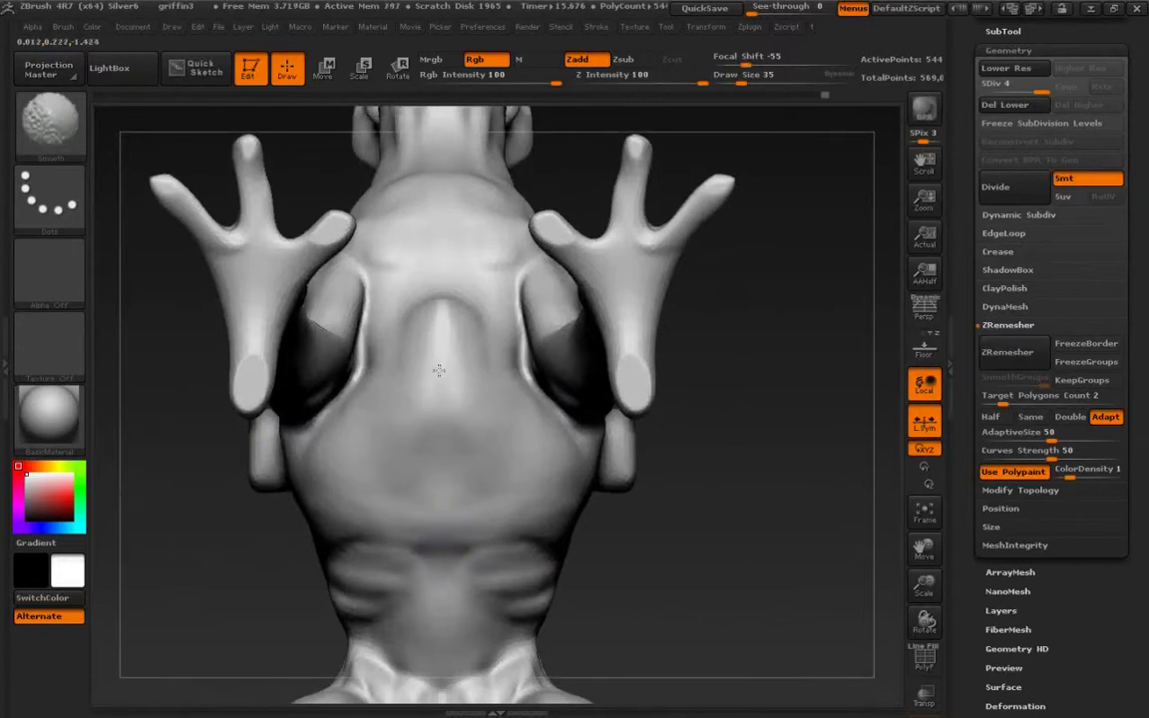
pyautogui.press('shift')
# Lower to subdivision level 2, reshape the inner hind thighs from behind with the Move brush, and smooth them.
pyautogui.moveTo(353, 437)
pyautogui.keyDown('ctrl'); pyautogui.mouseDown(button='right')
pyautogui.moveTo(337, 280)
pyautogui.moveTo(326, 336)
pyautogui.moveTo(341, 525)
pyautogui.moveTo(698, 481)
pyautogui.moveTo(658, 380)
pyautogui.mouseUp(button='right'); pyautogui.keyUp('ctrl')
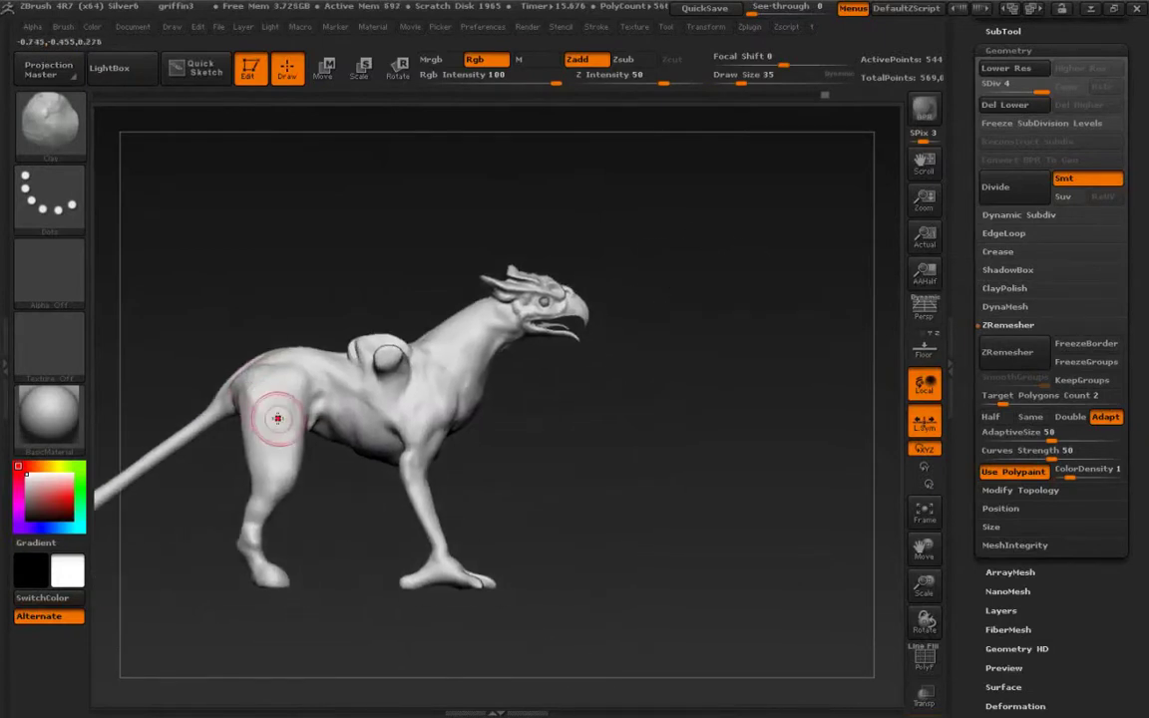
pyautogui.moveTo(151, 339)
pyautogui.mouseDown(button='right')
pyautogui.moveTo(227, 349)
pyautogui.moveTo(324, 334)
pyautogui.moveTo(324, 568)
pyautogui.mouseUp(button='right')
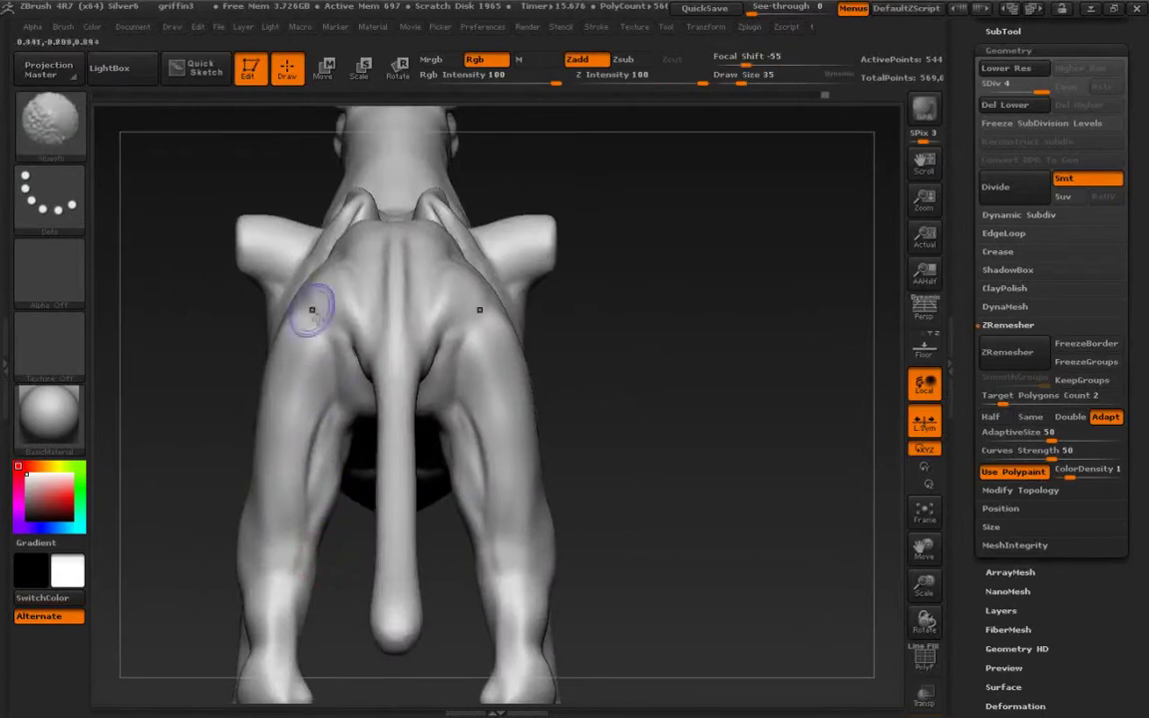
pyautogui.keyDown('alt'); pyautogui.moveTo(348, 375); pyautogui.dragTo(336, 403, button='right'); pyautogui.keyUp('alt')
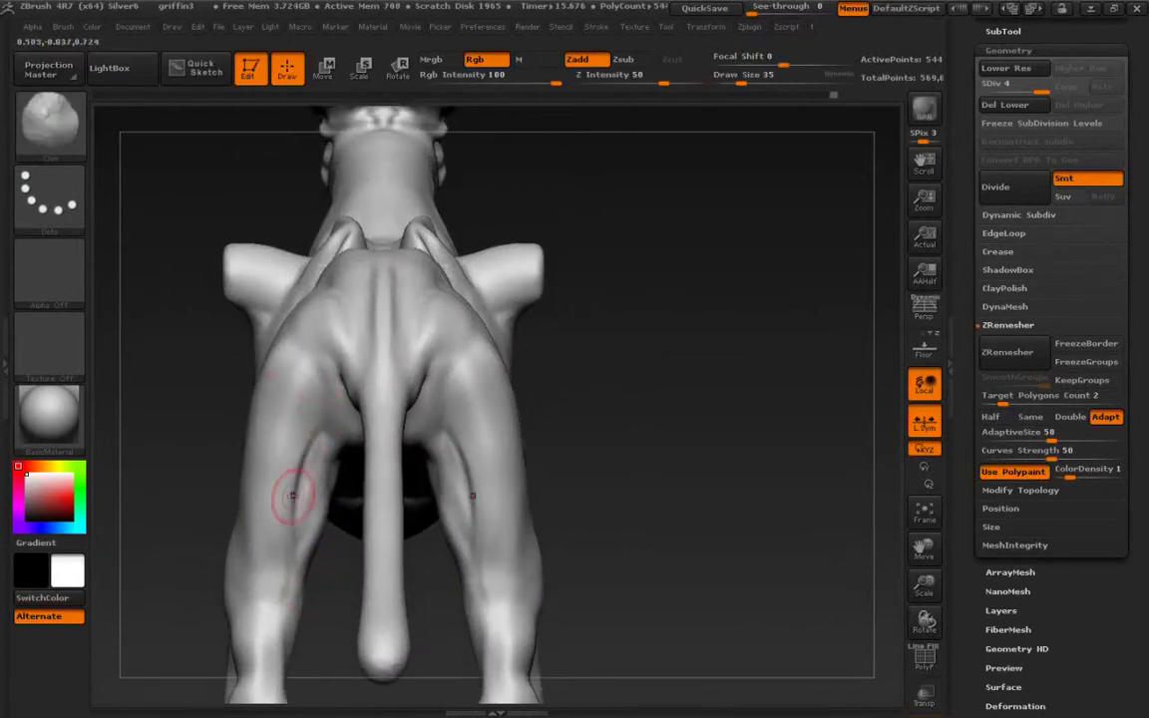
pyautogui.hotkey('shift', 'd')
pyautogui.hotkey('shift', 'd')
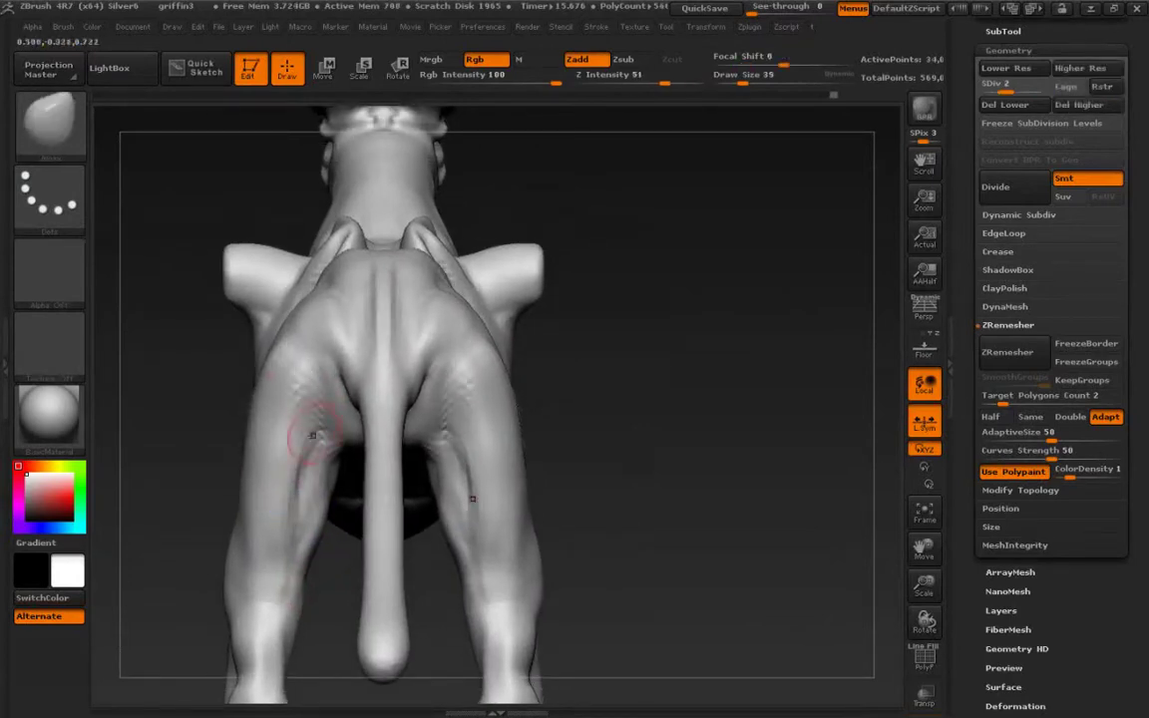
pyautogui.moveTo(306, 447); pyautogui.dragTo(322, 457)
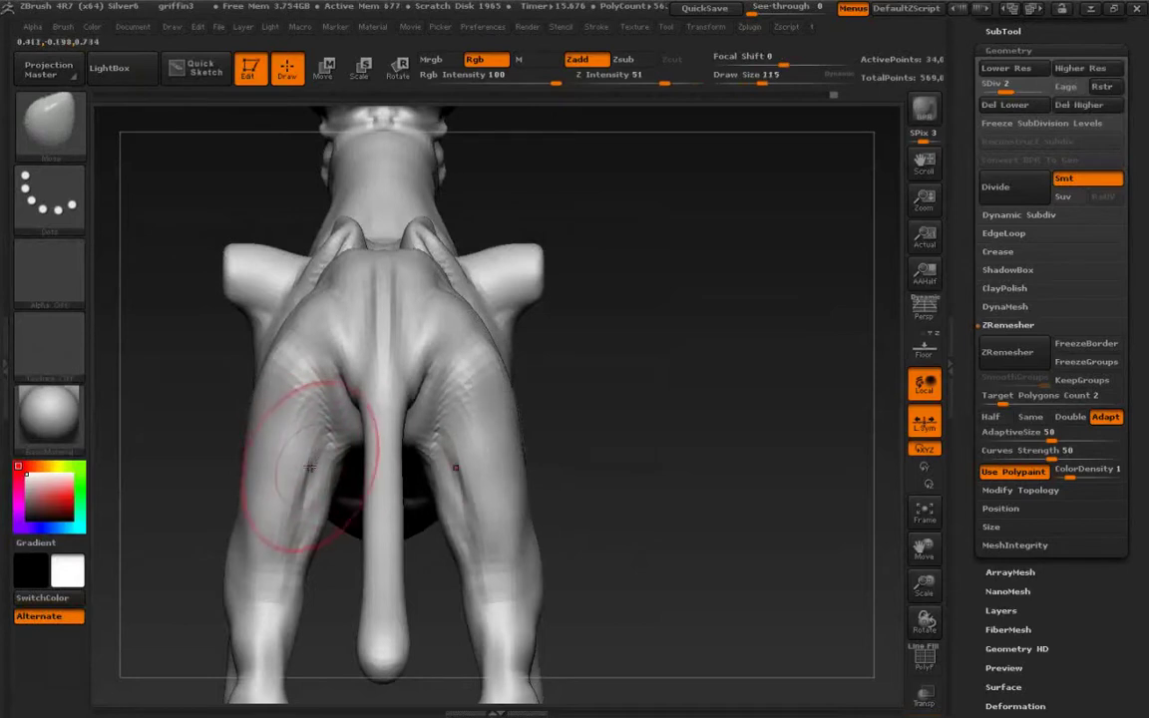
pyautogui.press('shift')
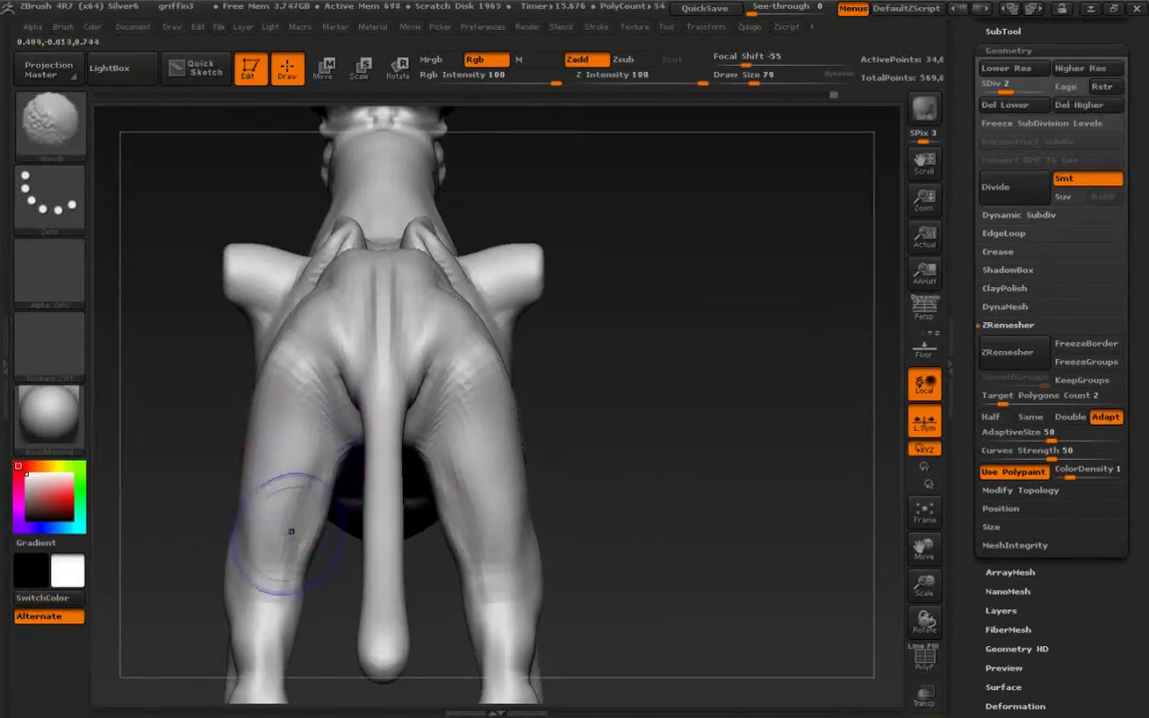
# Examine the body's proportions from the rear, side and underside, and the head in profile.
pyautogui.moveTo(310, 435)
pyautogui.keyDown('ctrl'); pyautogui.mouseDown(button='right')
pyautogui.moveTo(256, 359)
pyautogui.moveTo(314, 360)
pyautogui.mouseUp(button='right'); pyautogui.keyUp('ctrl')
pyautogui.keyDown('ctrl'); pyautogui.moveTo(314, 359); pyautogui.dragTo(319, 448, button='right'); pyautogui.keyUp('ctrl')
pyautogui.moveTo(215, 454); pyautogui.dragTo(248, 411, button='right')
pyautogui.moveTo(247, 411); pyautogui.dragTo(459, 588, button='right')
pyautogui.moveTo(294, 457); pyautogui.dragTo(180, 262, button='right')
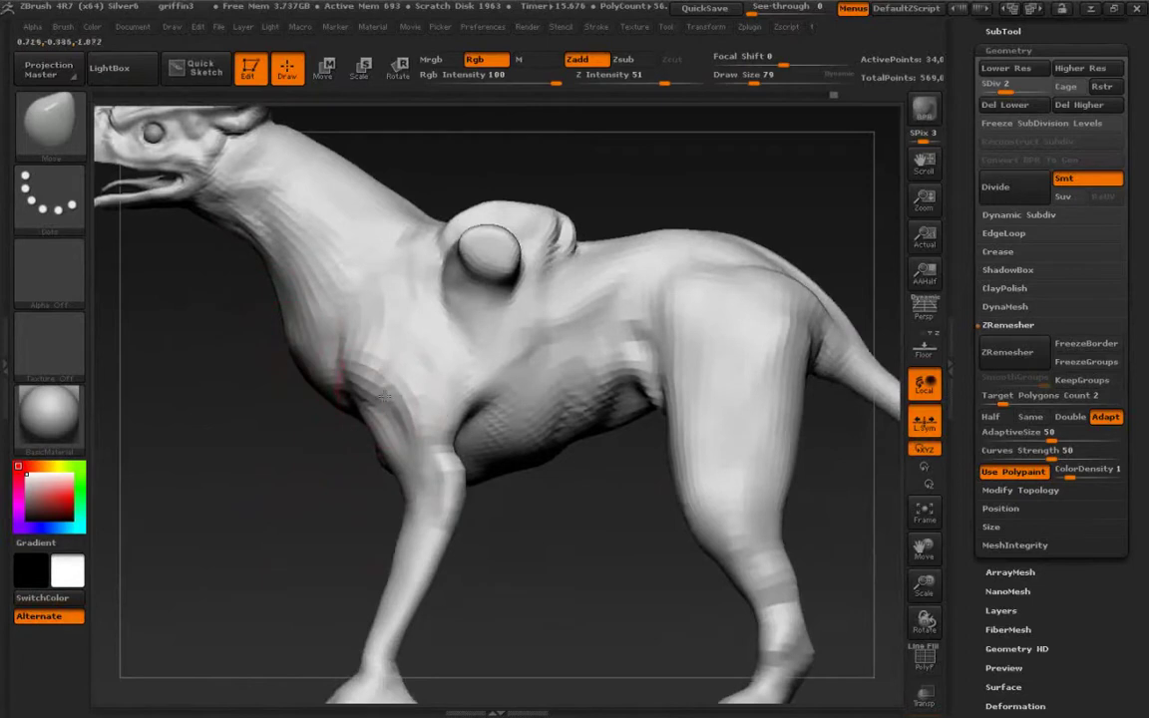
pyautogui.keyDown('alt'); pyautogui.moveTo(359, 383); pyautogui.dragTo(310, 417, button='right'); pyautogui.keyUp('alt')
pyautogui.keyDown('alt'); pyautogui.moveTo(330, 540); pyautogui.dragTo(399, 469, button='right'); pyautogui.keyUp('alt')
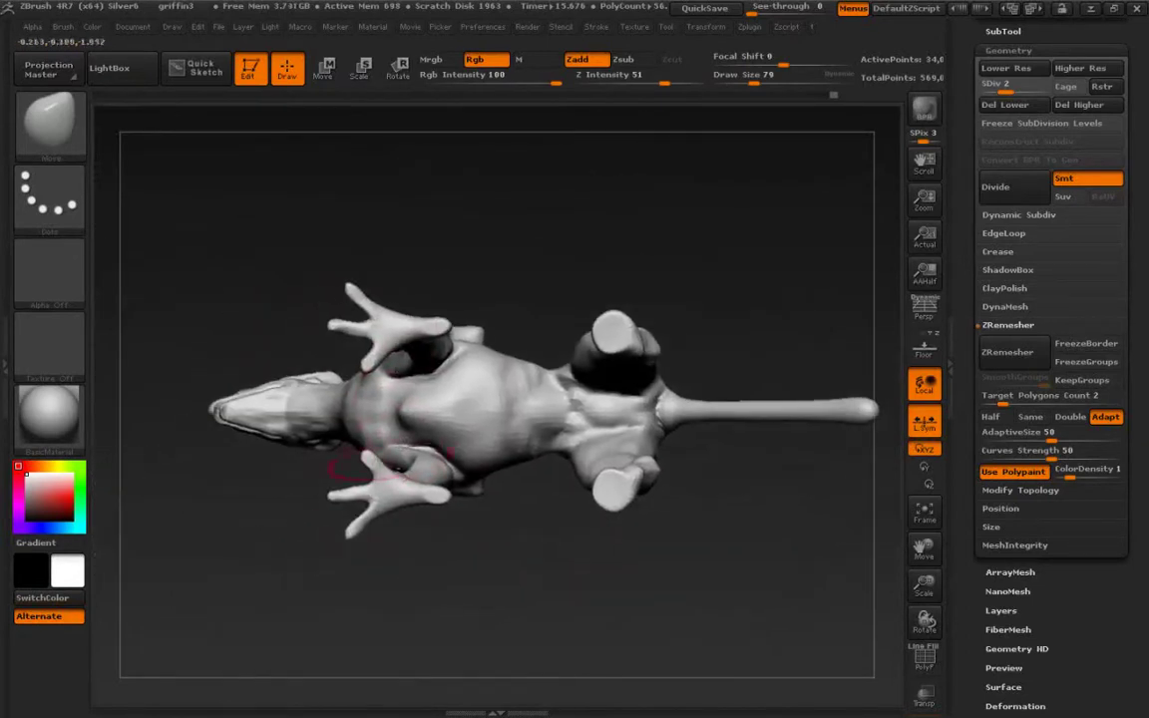
pyautogui.moveTo(183, 415); pyautogui.dragTo(230, 572, button='right')
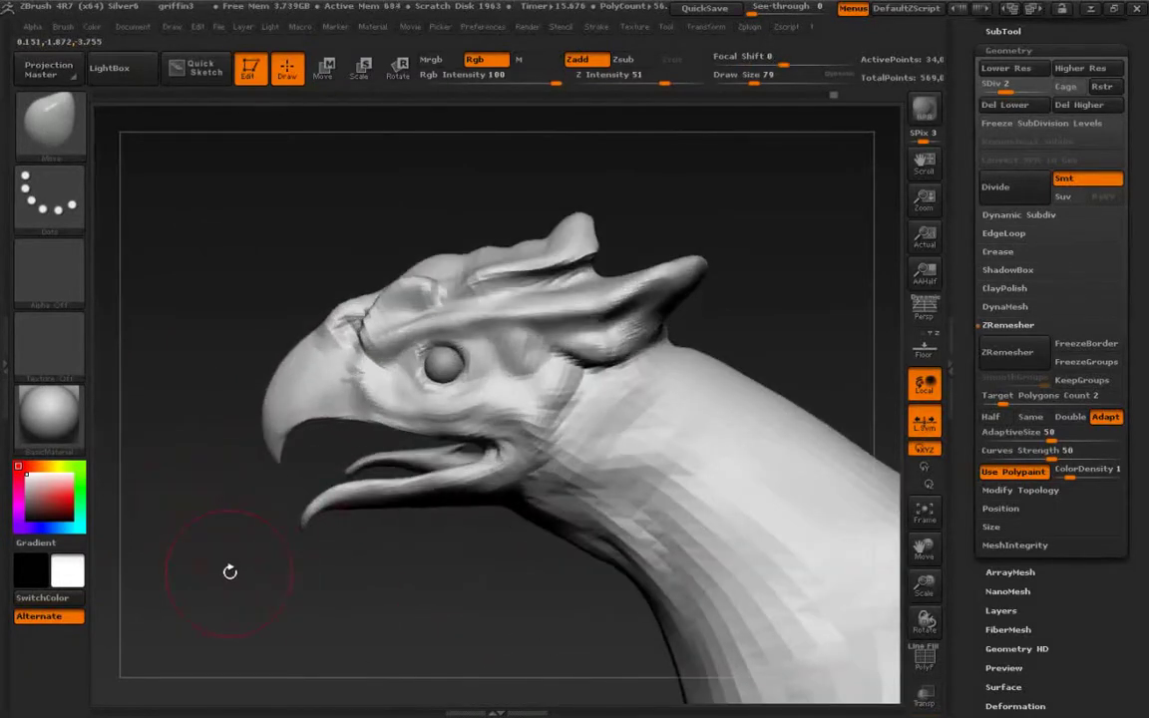
# Switch to the browser, go back to the eagle tongue image results to study the beak, and return to ZBrush.
pyautogui.hotkey('alt', 'Tab')
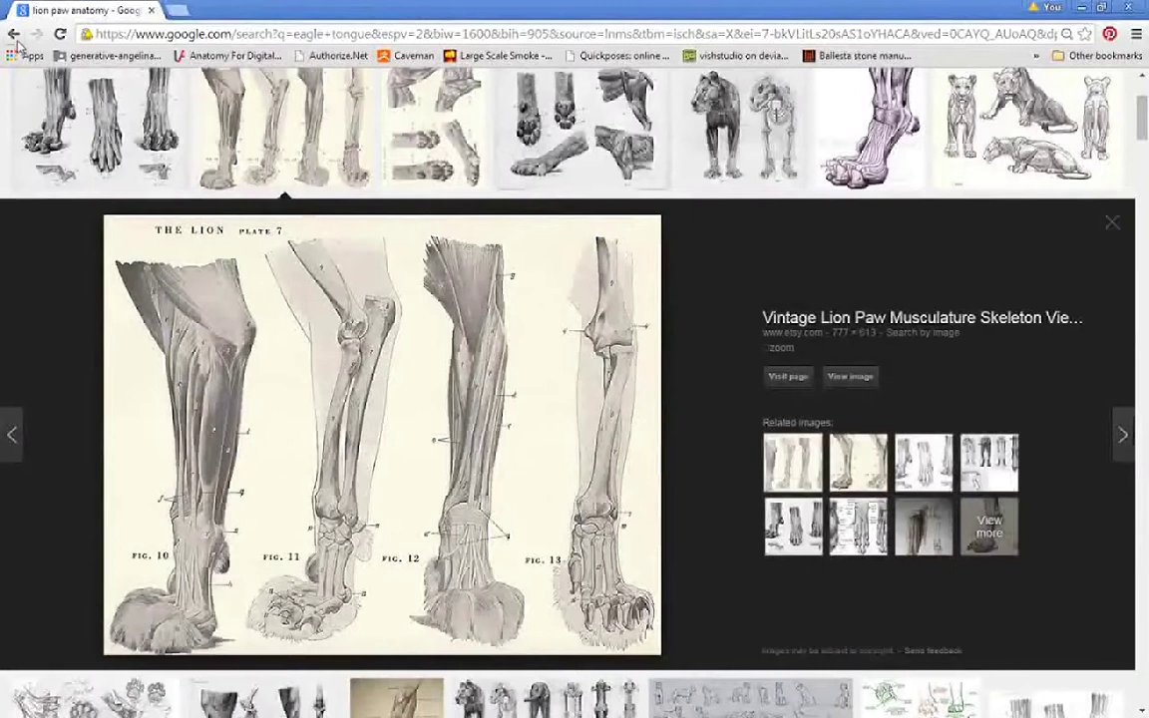
pyautogui.click(14, 34)
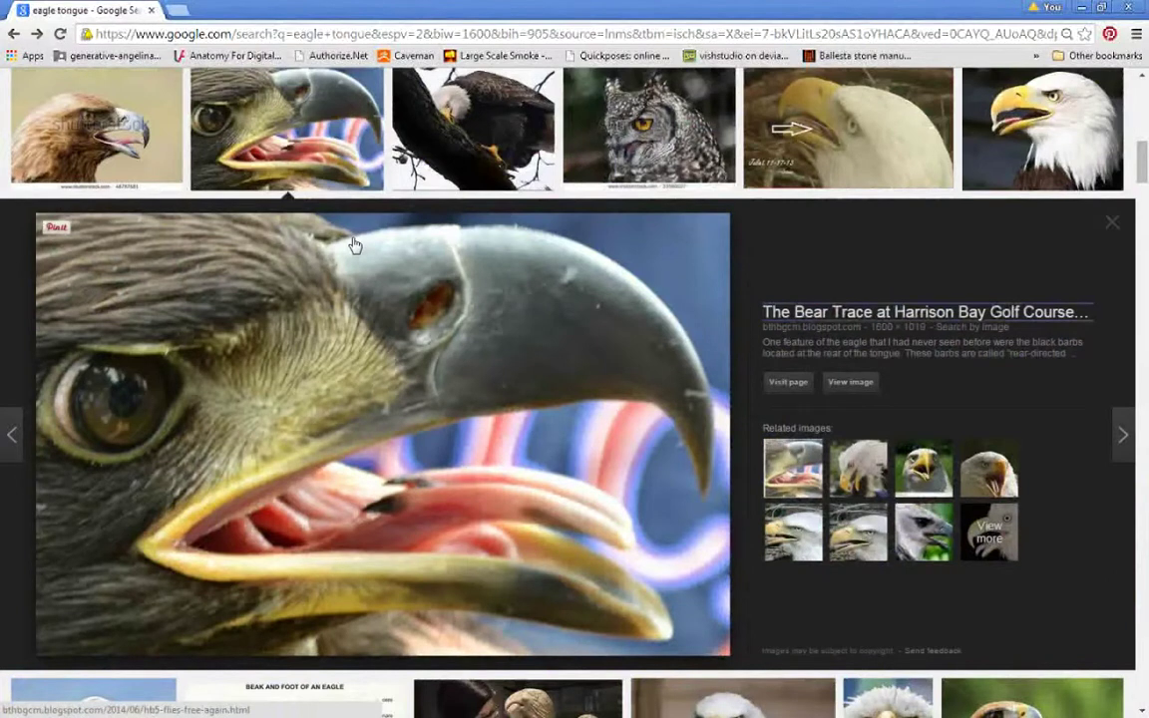
pyautogui.hotkey('alt', 'Tab')
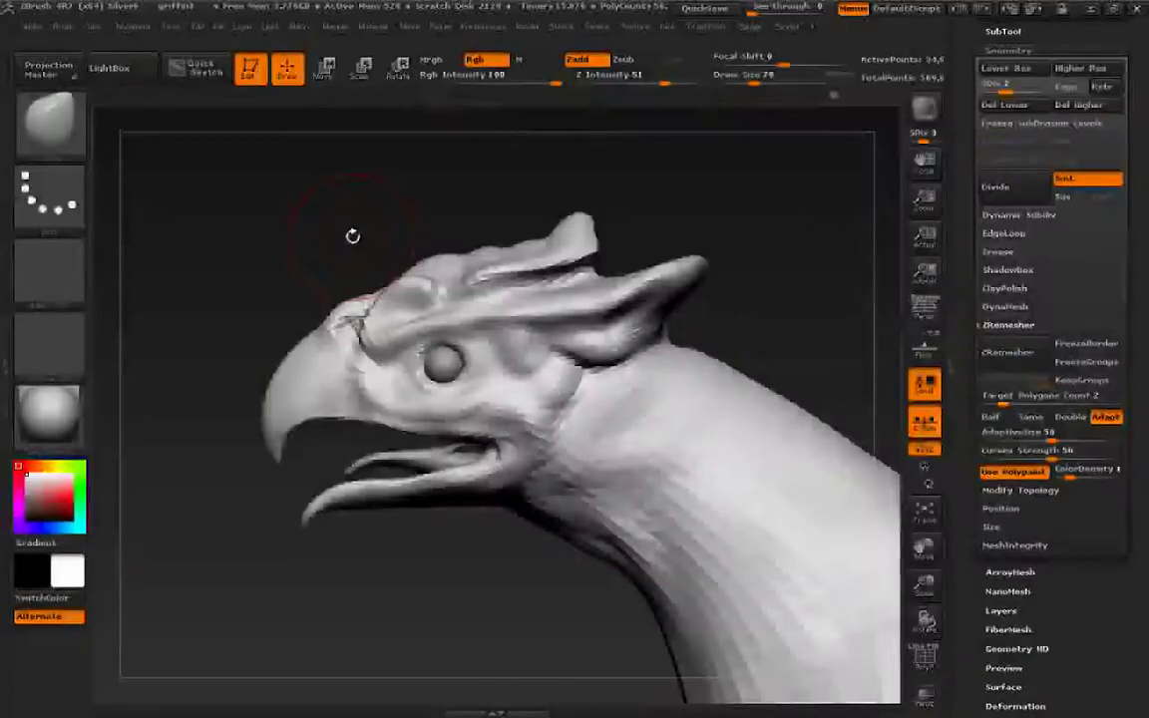
# Pull the upper beak's ridge and front forward into a fuller, rounder curve with the Snake Hook brush.
pyautogui.moveTo(300, 377)
pyautogui.keyDown('ctrl'); pyautogui.mouseDown(button='right')
pyautogui.moveTo(277, 439)
pyautogui.moveTo(313, 367)
pyautogui.mouseUp(button='right'); pyautogui.keyUp('ctrl')
pyautogui.press('b')
pyautogui.press('m')
pyautogui.press('v')
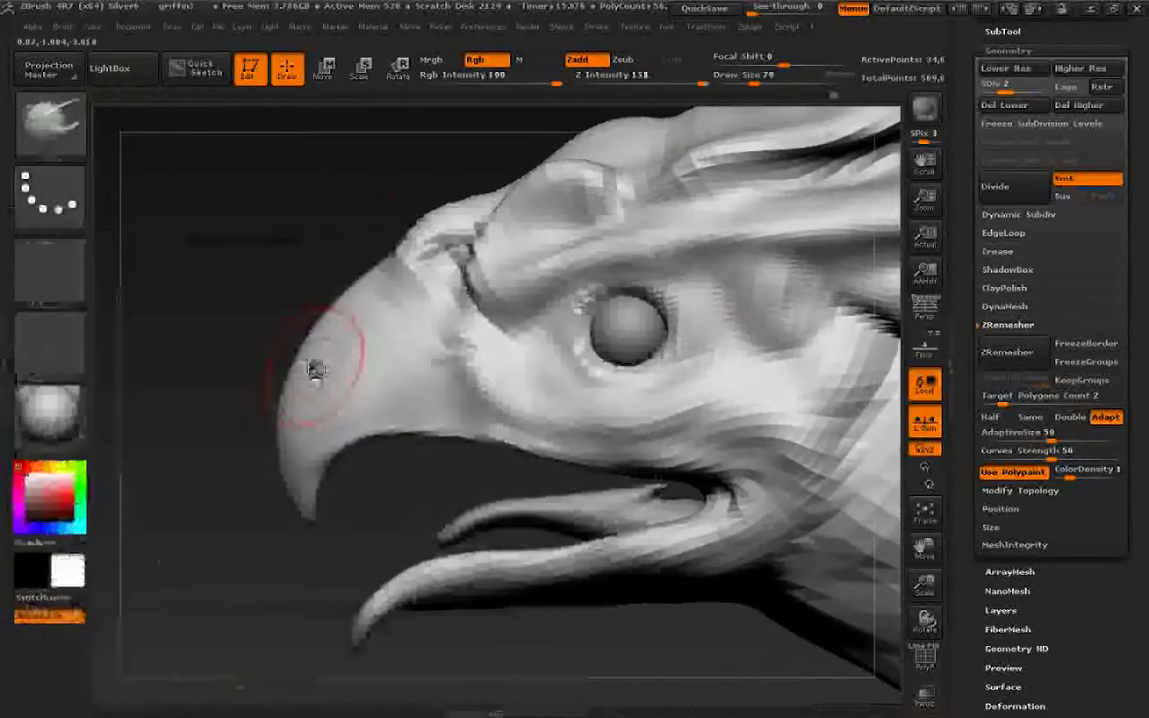
pyautogui.press(']')
pyautogui.moveTo(312, 336); pyautogui.dragTo(299, 320)
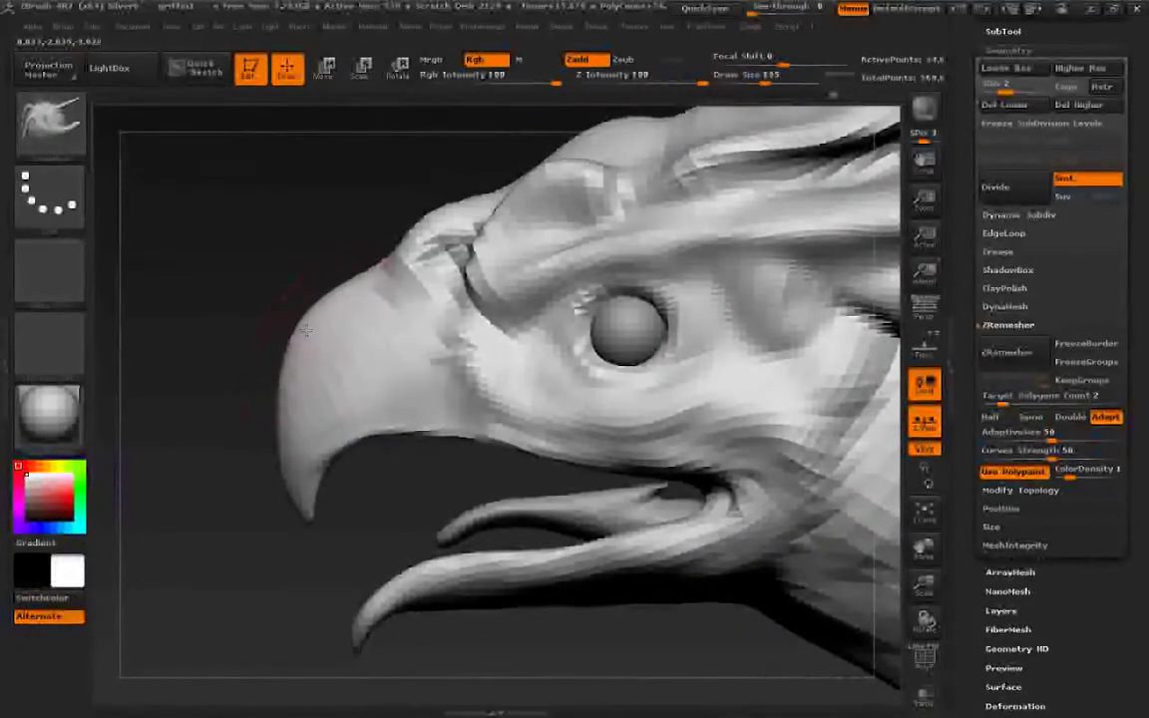
pyautogui.moveTo(288, 392)
pyautogui.mouseDown()
pyautogui.moveTo(277, 388)
pyautogui.moveTo(291, 397)
pyautogui.mouseUp()
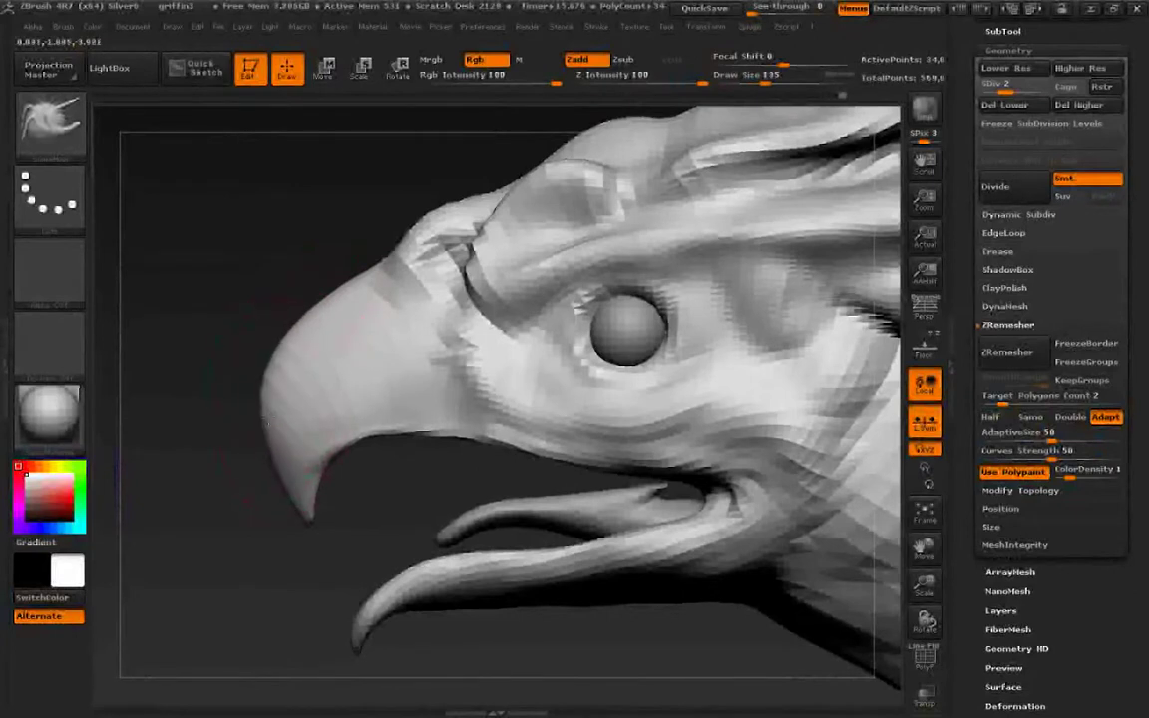
pyautogui.moveTo(349, 296); pyautogui.dragTo(344, 289)
pyautogui.keyDown('alt'); pyautogui.moveTo(349, 204); pyautogui.dragTo(268, 299); pyautogui.keyUp('alt')
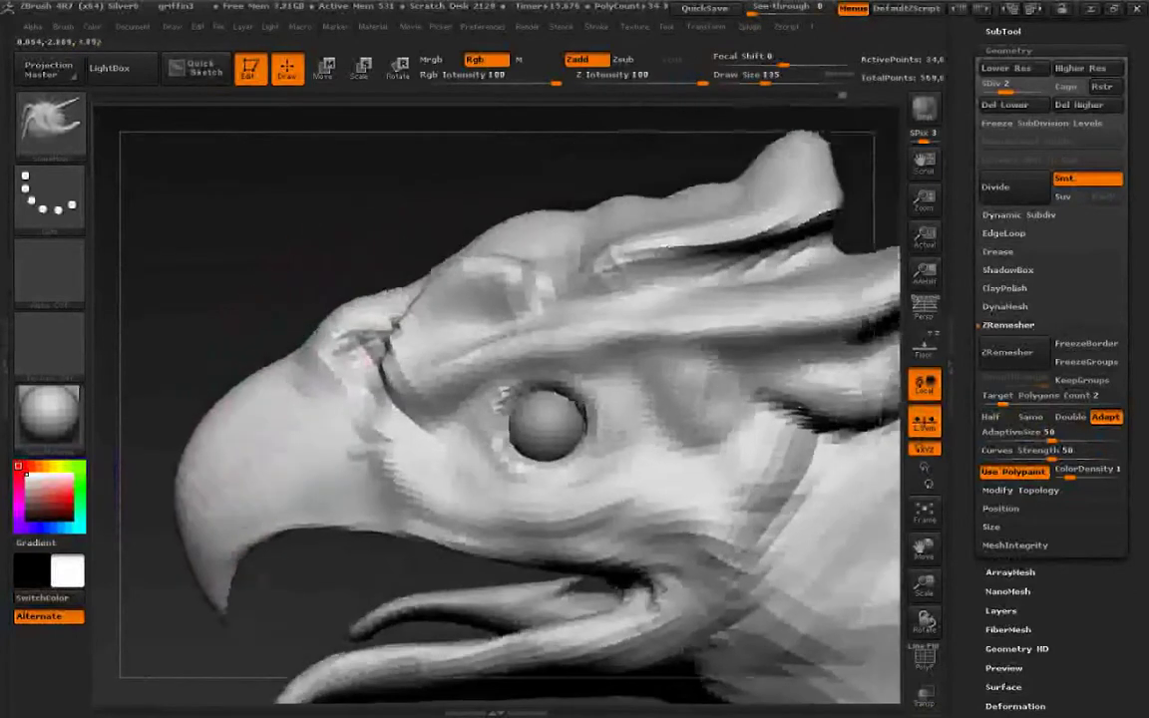
# Reshape the bridge between the brow and the beak with a smaller Snake Hook brush, and smooth its profile.
pyautogui.moveTo(268, 229)
pyautogui.mouseDown()
pyautogui.moveTo(377, 296)
pyautogui.moveTo(250, 184)
pyautogui.mouseUp()
pyautogui.press('[')
pyautogui.press('[')
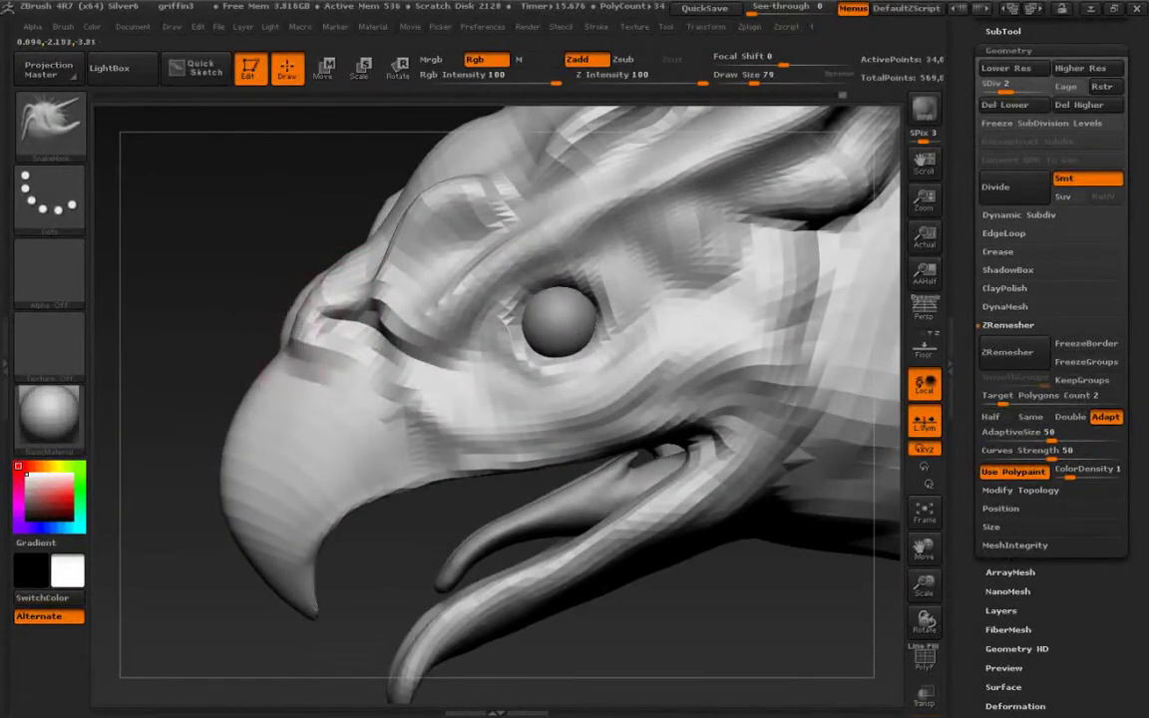
pyautogui.moveTo(294, 337)
pyautogui.mouseDown()
pyautogui.moveTo(304, 309)
pyautogui.moveTo(310, 320)
pyautogui.moveTo(380, 299)
pyautogui.mouseUp()
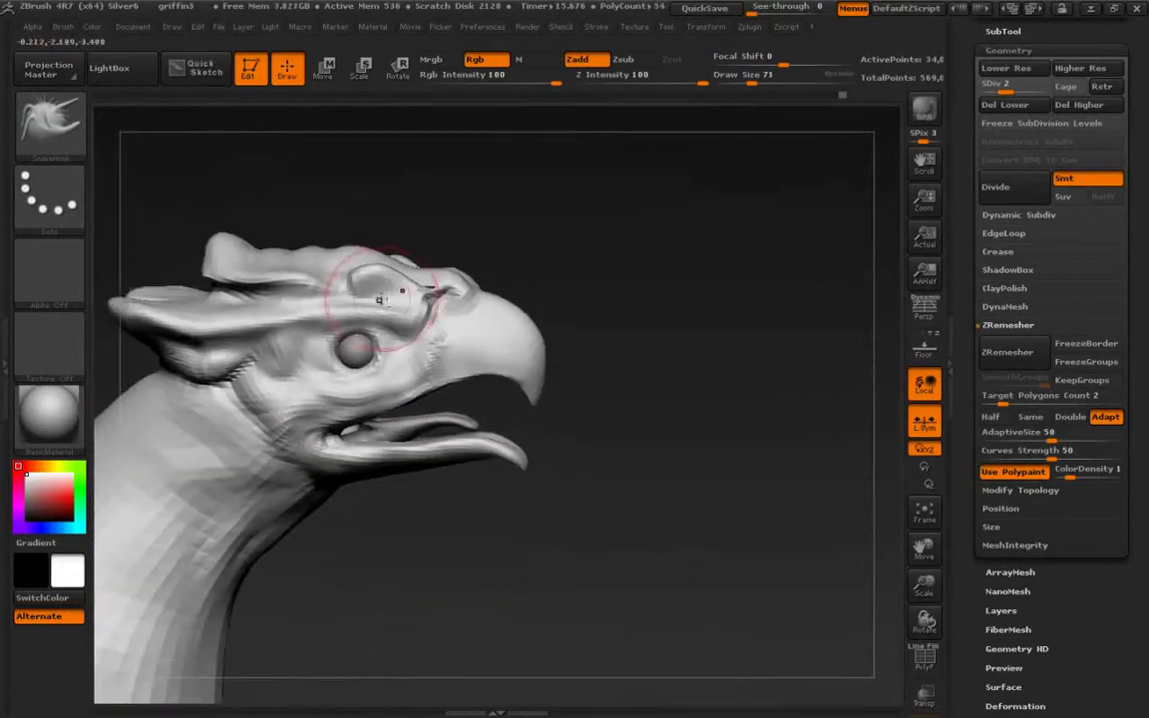
pyautogui.keyDown('shift'); pyautogui.moveTo(300, 602); pyautogui.dragTo(318, 591); pyautogui.keyUp('shift')
pyautogui.keyDown('alt'); pyautogui.moveTo(433, 248); pyautogui.dragTo(458, 276); pyautogui.keyUp('alt')
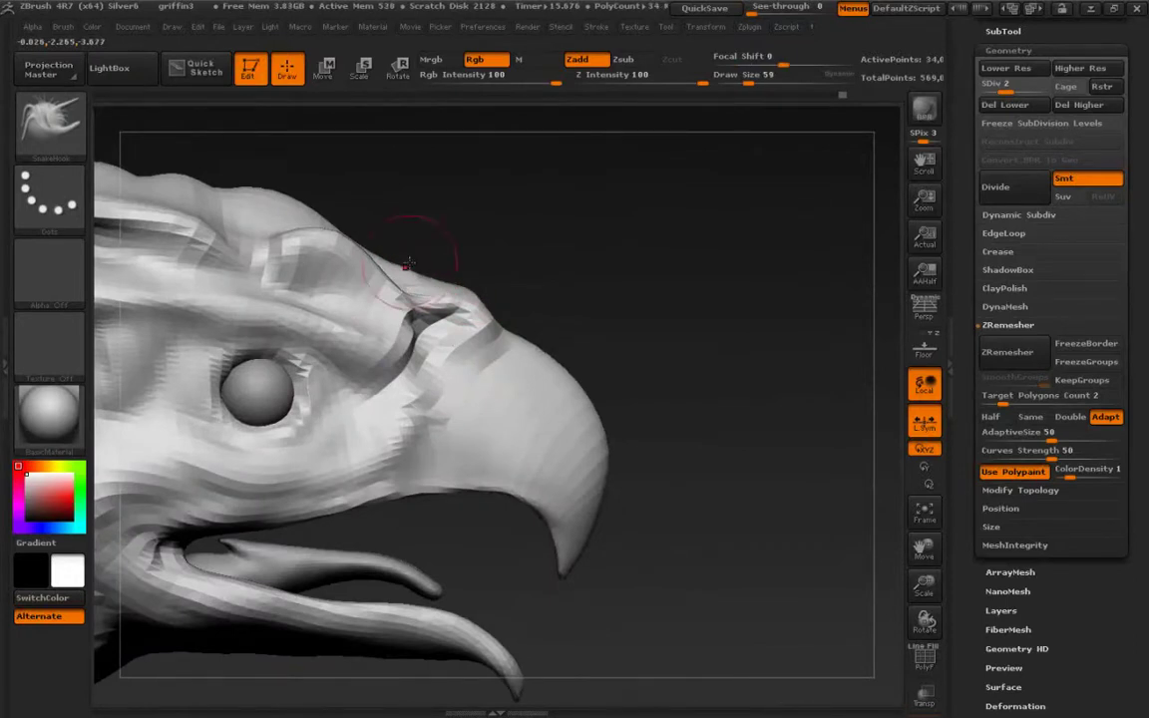
pyautogui.keyDown('shift'); pyautogui.moveTo(461, 290); pyautogui.dragTo(449, 280); pyautogui.keyUp('shift')
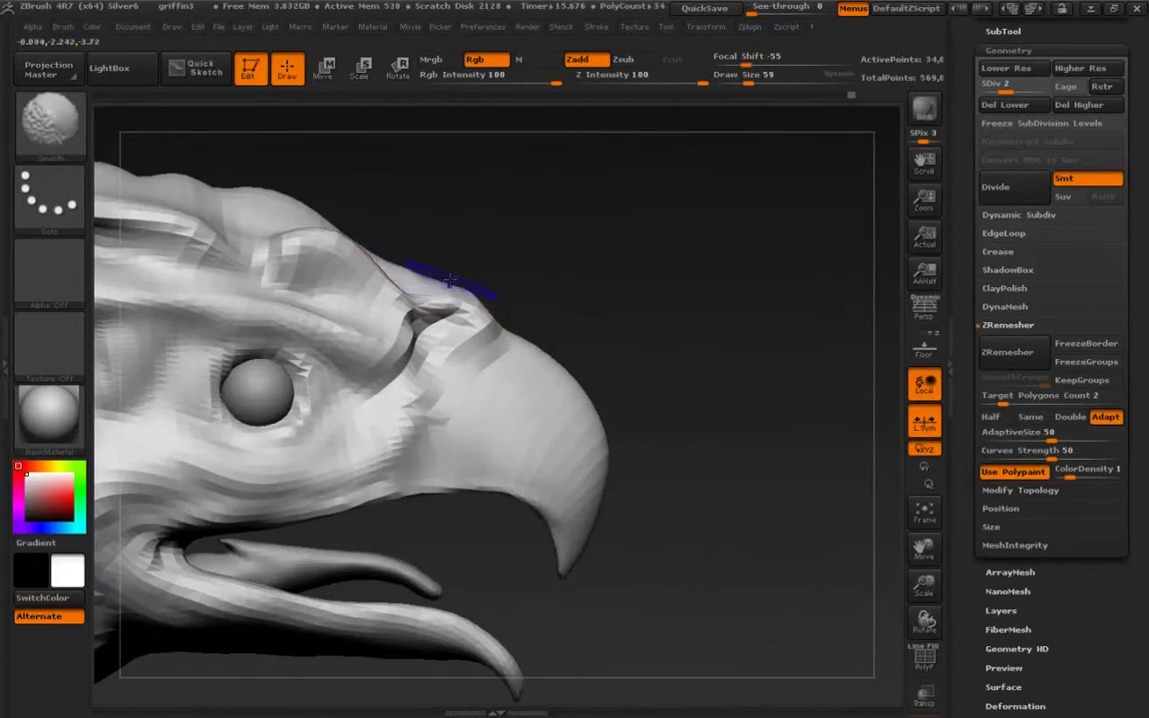
# Raise the mesh to subdivision level 4 and carve two diagonal creases across the beak's base with the Dam Standard brush.
pyautogui.press('d')
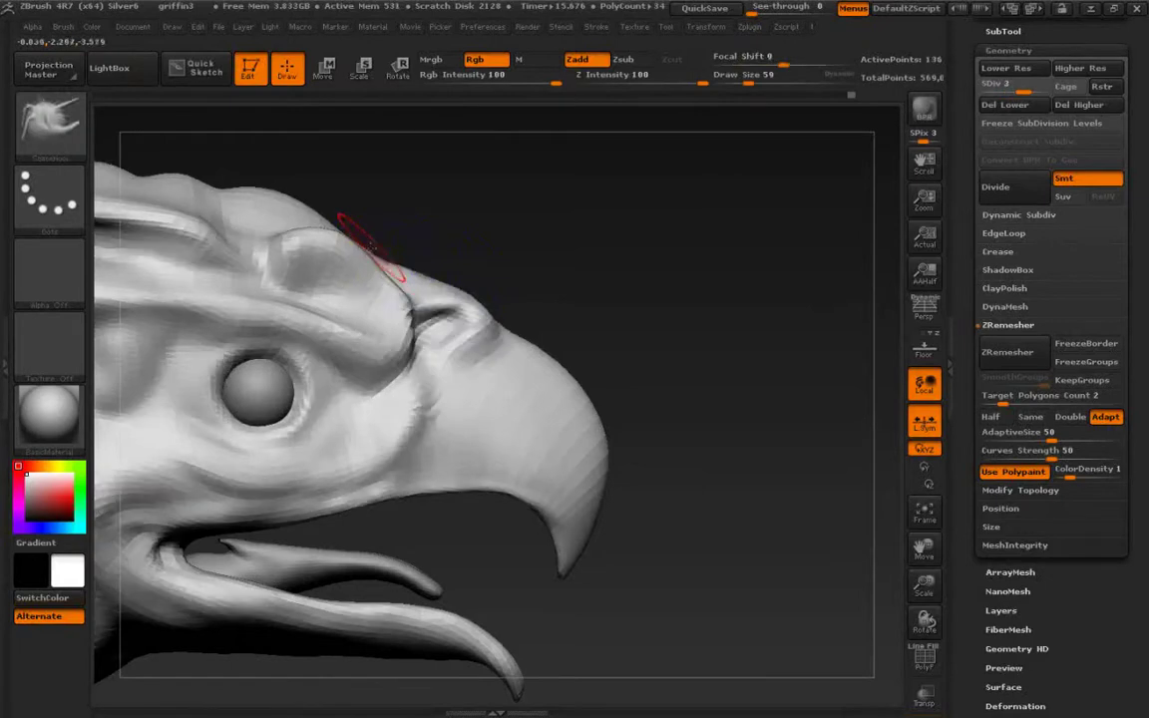
pyautogui.moveTo(648, 299); pyautogui.dragTo(718, 329)
pyautogui.moveTo(282, 489); pyautogui.dragTo(264, 533)
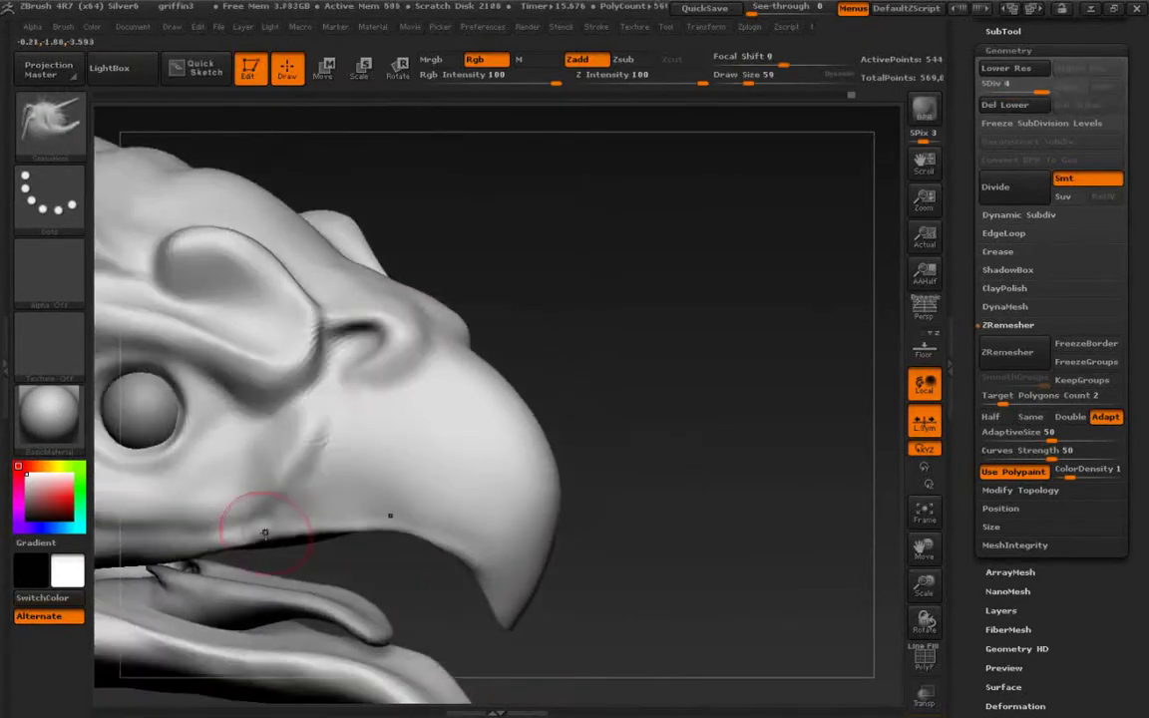
pyautogui.press('b')
pyautogui.press('d')
pyautogui.press('s')
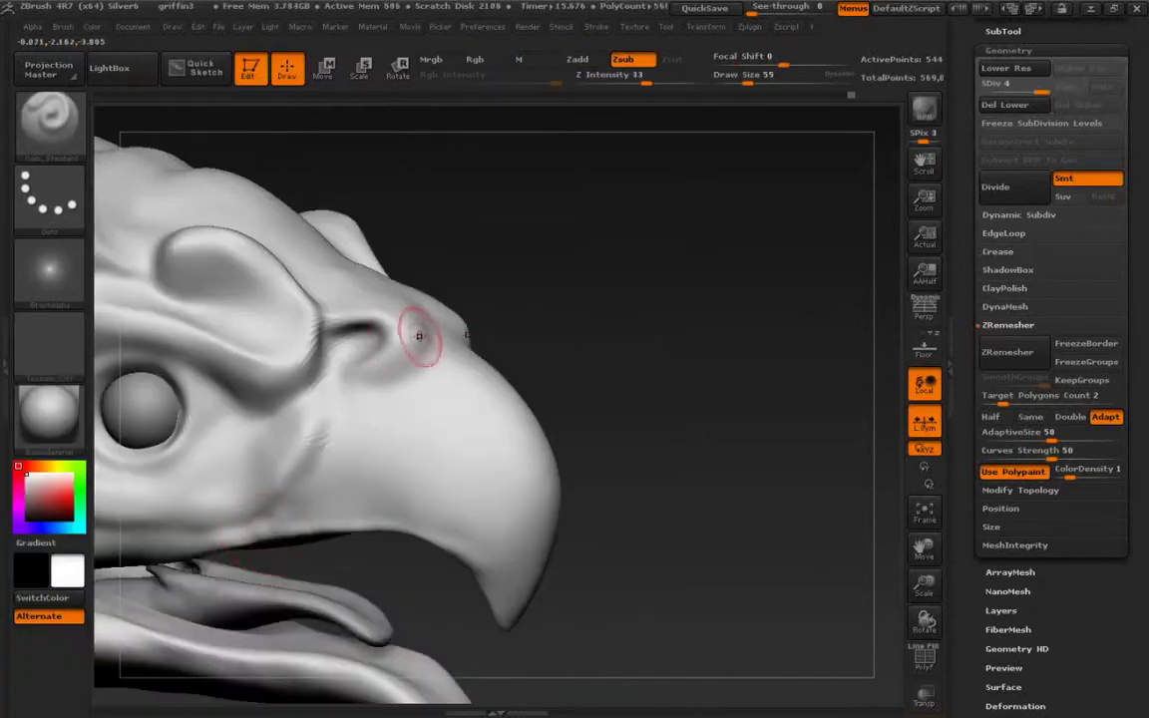
pyautogui.moveTo(418, 336)
pyautogui.mouseDown(button='right')
pyautogui.moveTo(443, 344)
pyautogui.moveTo(419, 385)
pyautogui.mouseUp(button='right')
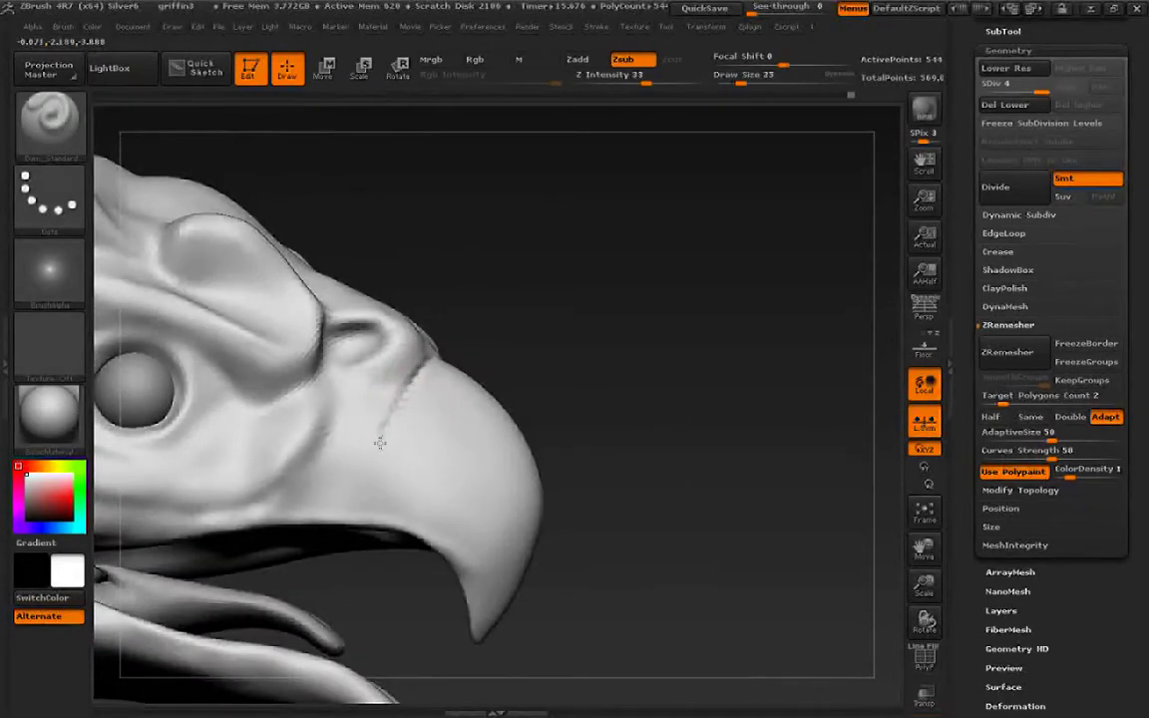
pyautogui.moveTo(389, 444); pyautogui.dragTo(331, 507)
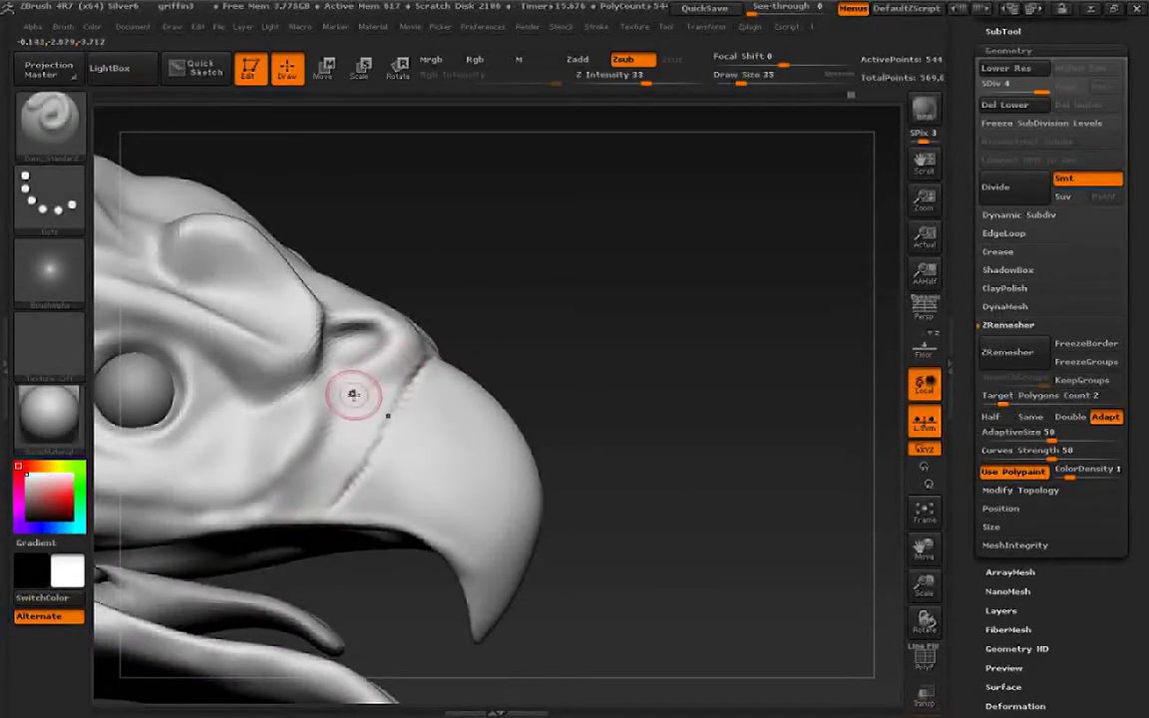
pyautogui.moveTo(334, 407)
pyautogui.mouseDown()
pyautogui.moveTo(284, 479)
pyautogui.moveTo(248, 501)
pyautogui.mouseUp()
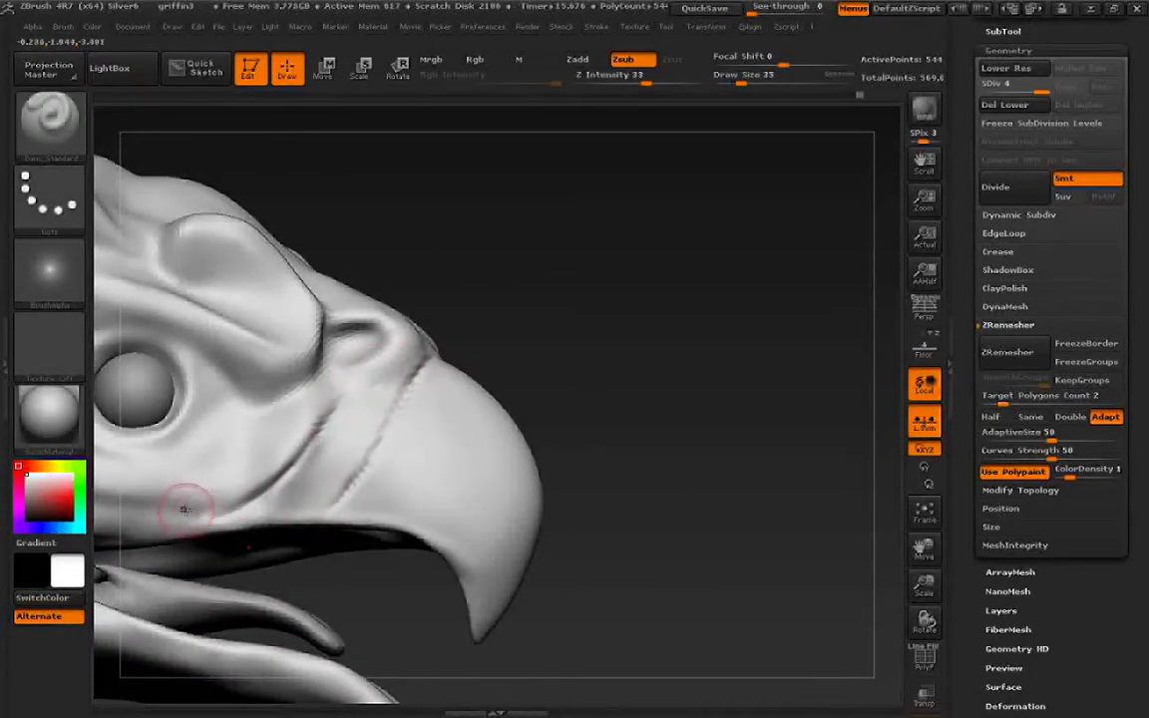
# Carve a long crease above the upper edge of the mouth, running back from the beak to the mouth corner.
pyautogui.keyDown('alt'); pyautogui.moveTo(184, 508); pyautogui.dragTo(324, 478, button='right'); pyautogui.keyUp('alt')
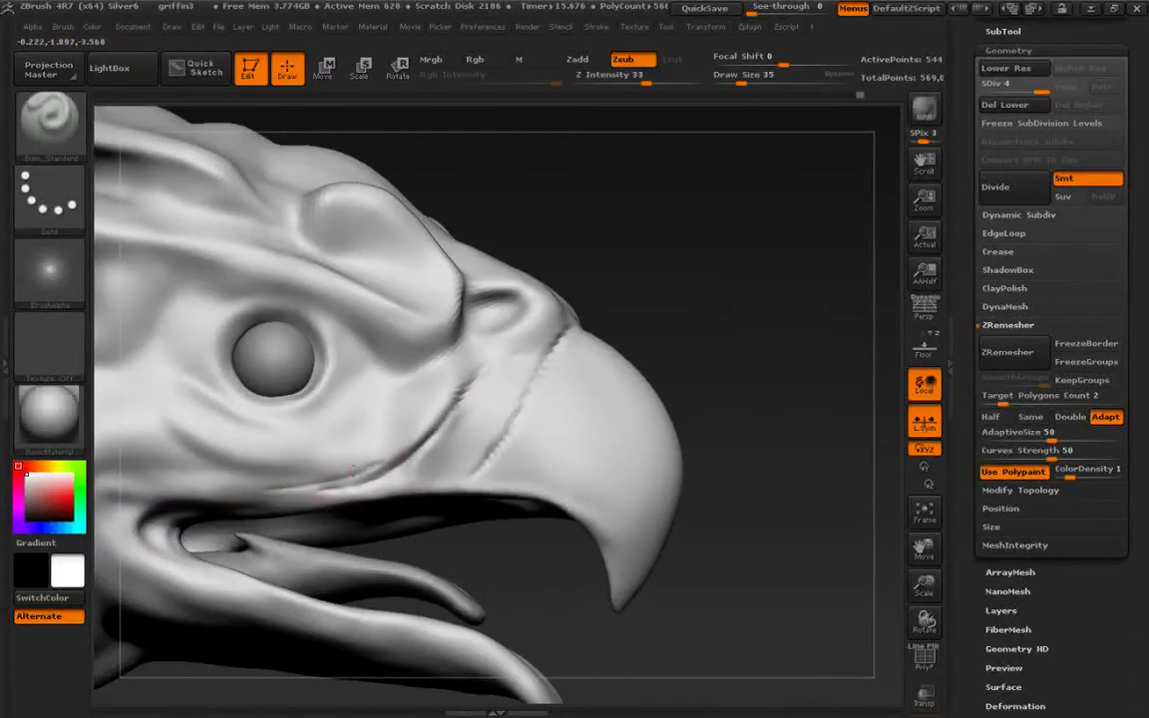
pyautogui.moveTo(344, 473); pyautogui.dragTo(118, 477)
pyautogui.keyDown('alt'); pyautogui.moveTo(212, 480); pyautogui.dragTo(403, 457, button='right'); pyautogui.keyUp('alt')
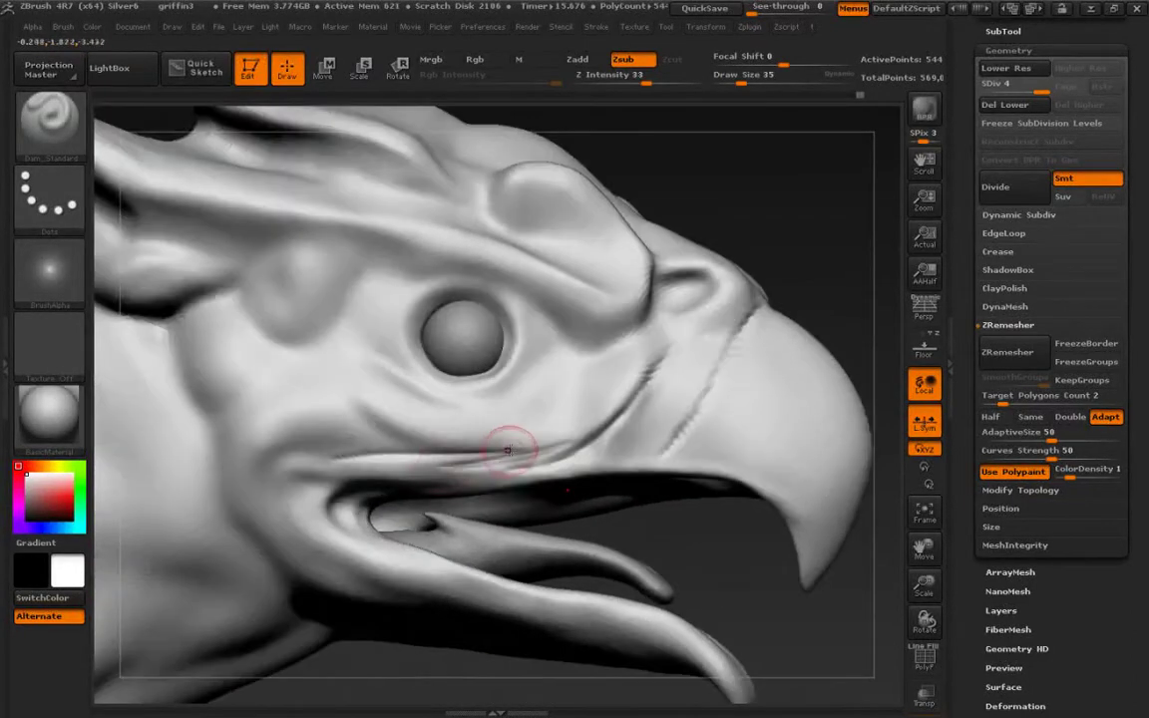
pyautogui.moveTo(512, 449); pyautogui.dragTo(308, 461)
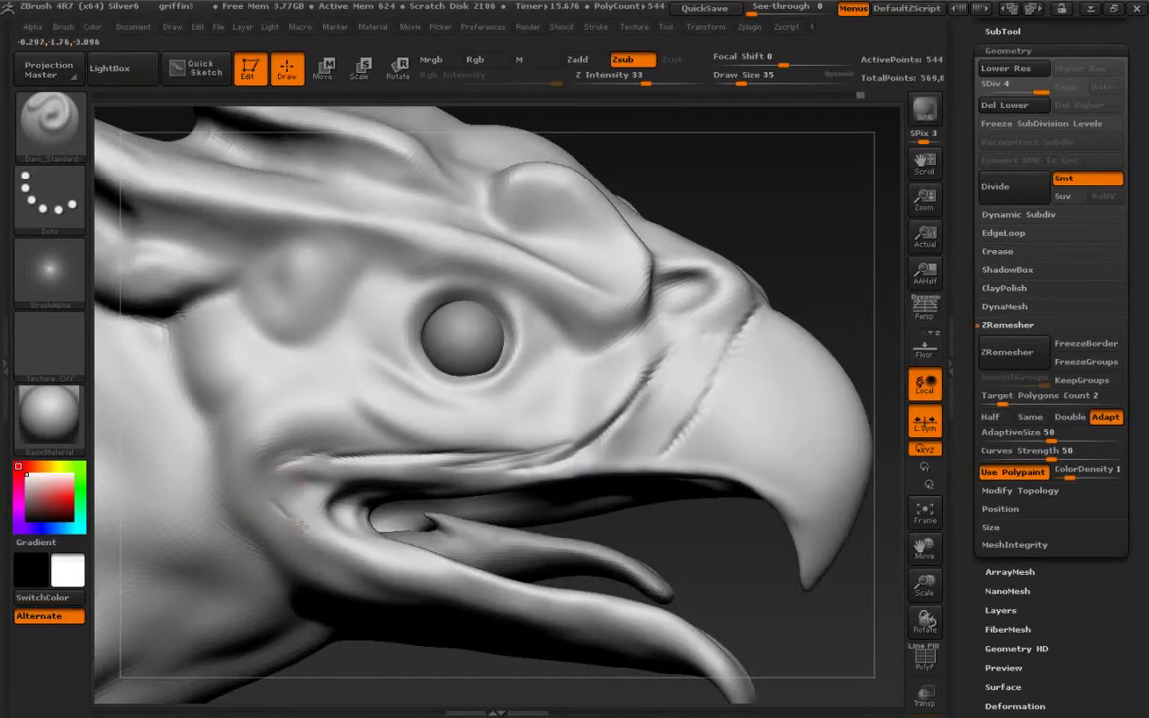
# Carve creases along the side of the lower jaw with the Dam Standard brush at draw size 47, and smooth them.
pyautogui.keyDown('alt'); pyautogui.moveTo(299, 526); pyautogui.dragTo(197, 471); pyautogui.keyUp('alt')
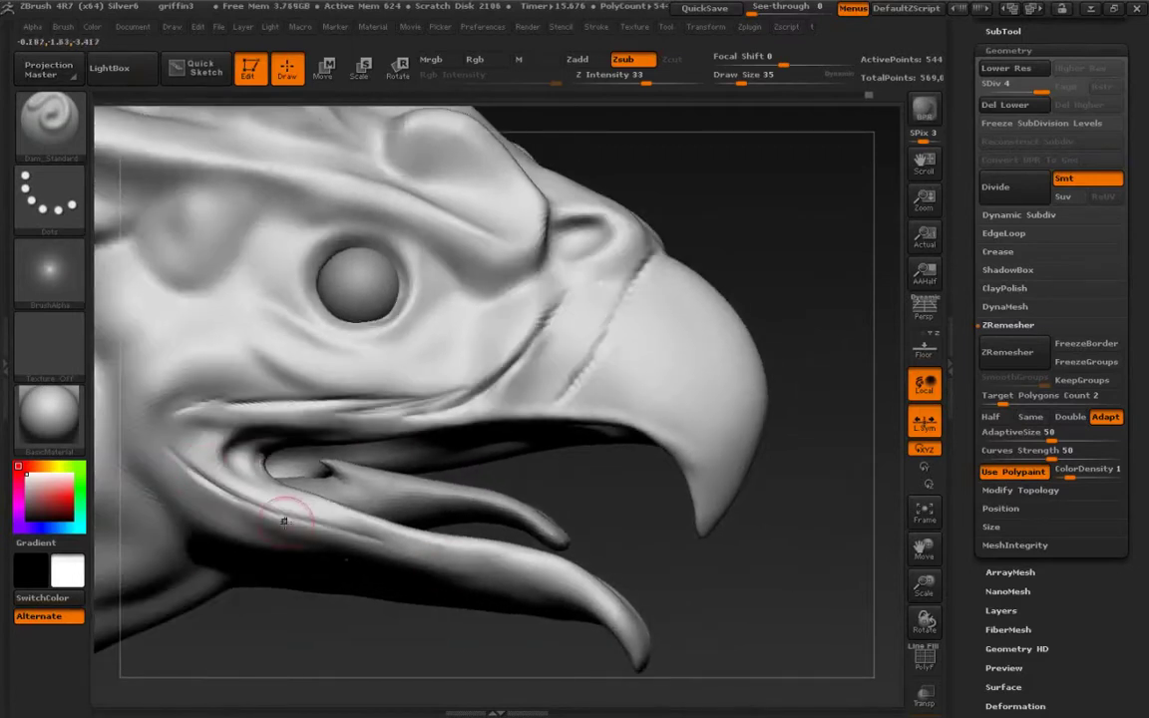
pyautogui.moveTo(349, 544); pyautogui.dragTo(371, 519, button='right')
pyautogui.keyDown('alt'); pyautogui.moveTo(371, 519); pyautogui.dragTo(437, 466, button='right'); pyautogui.keyUp('alt')
pyautogui.press(']')
pyautogui.moveTo(457, 473); pyautogui.dragTo(254, 438)
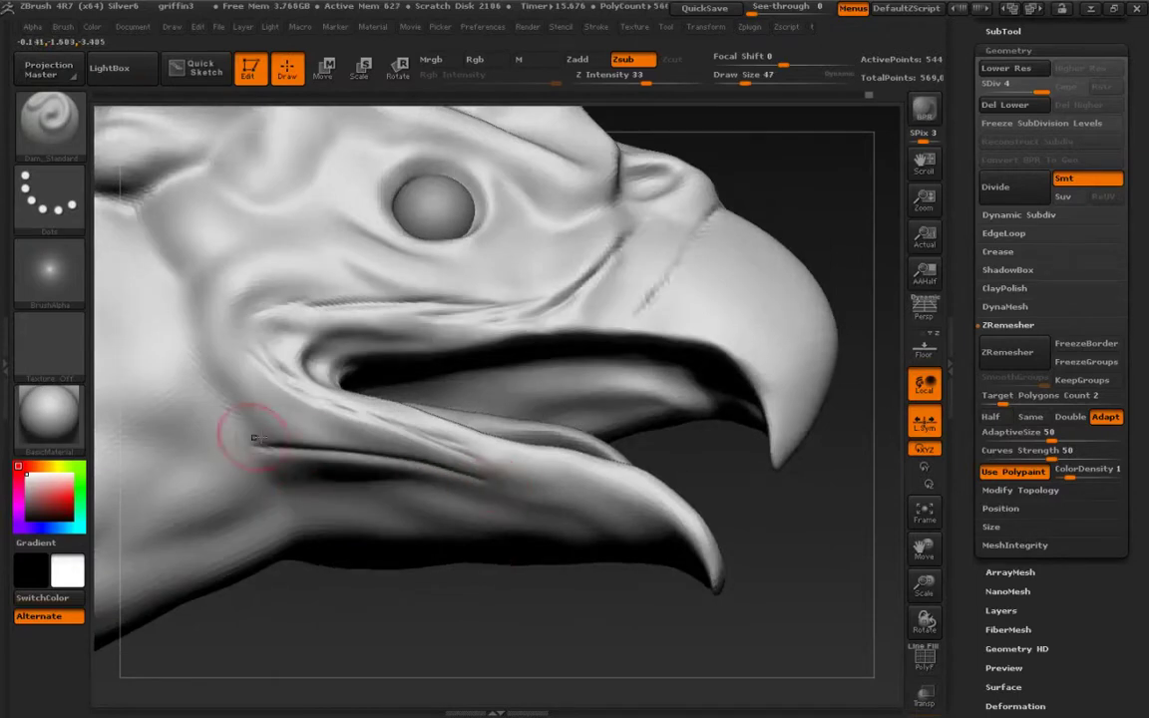
pyautogui.keyDown('shift'); pyautogui.moveTo(437, 415); pyautogui.dragTo(230, 399); pyautogui.keyUp('shift')
pyautogui.moveTo(389, 476)
pyautogui.keyDown('alt'); pyautogui.mouseDown(button='right')
pyautogui.moveTo(262, 470)
pyautogui.moveTo(327, 393)
pyautogui.mouseUp(button='right'); pyautogui.keyUp('alt')
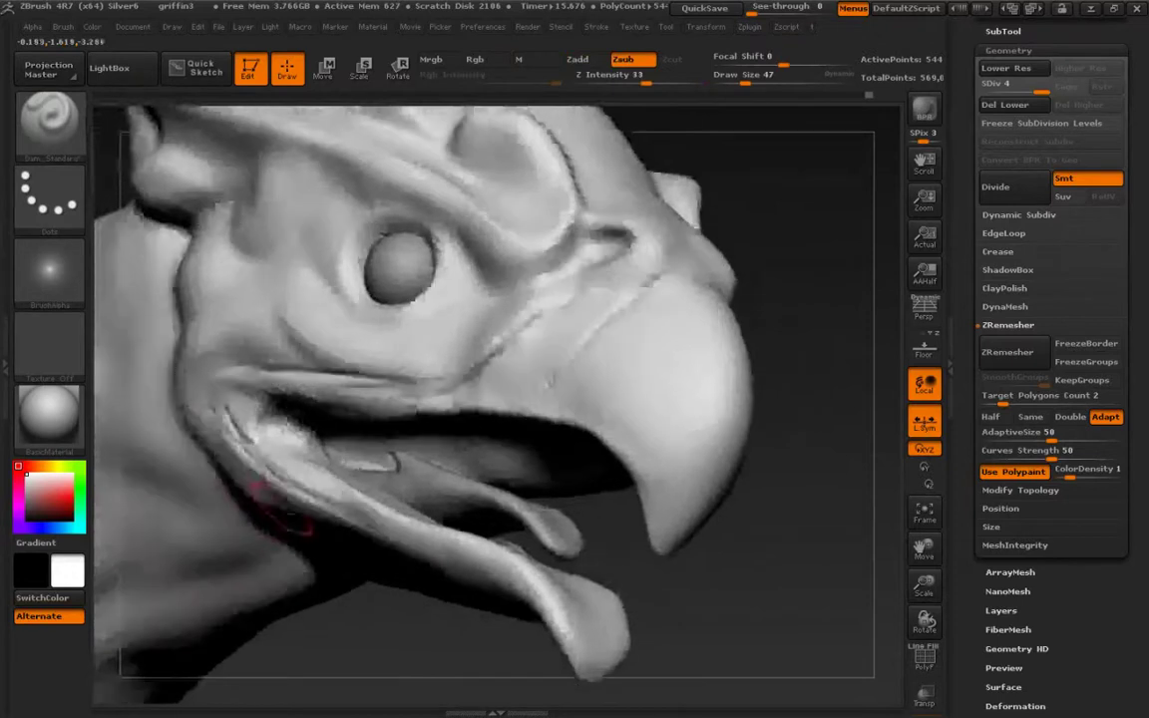
# Smooth the area behind the mouth corner and carve extra skin folds from there down along the lower jaw.
pyautogui.moveTo(758, 598)
pyautogui.keyDown('alt'); pyautogui.mouseDown()
pyautogui.moveTo(718, 479)
pyautogui.moveTo(758, 599)
pyautogui.mouseUp(); pyautogui.keyUp('alt')
pyautogui.moveTo(243, 449)
pyautogui.keyDown('shift'); pyautogui.mouseDown()
pyautogui.moveTo(320, 519)
pyautogui.moveTo(170, 390)
pyautogui.mouseUp(); pyautogui.keyUp('shift')
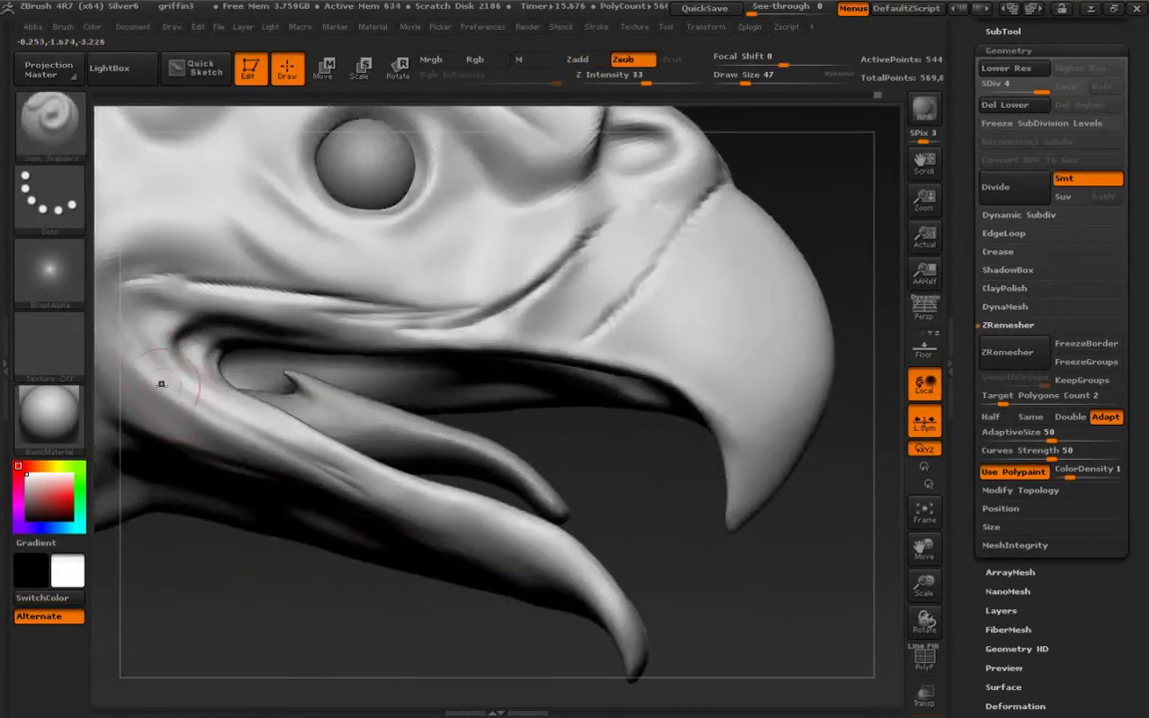
pyautogui.moveTo(148, 347)
pyautogui.mouseDown()
pyautogui.moveTo(291, 445)
pyautogui.moveTo(234, 420)
pyautogui.mouseUp()
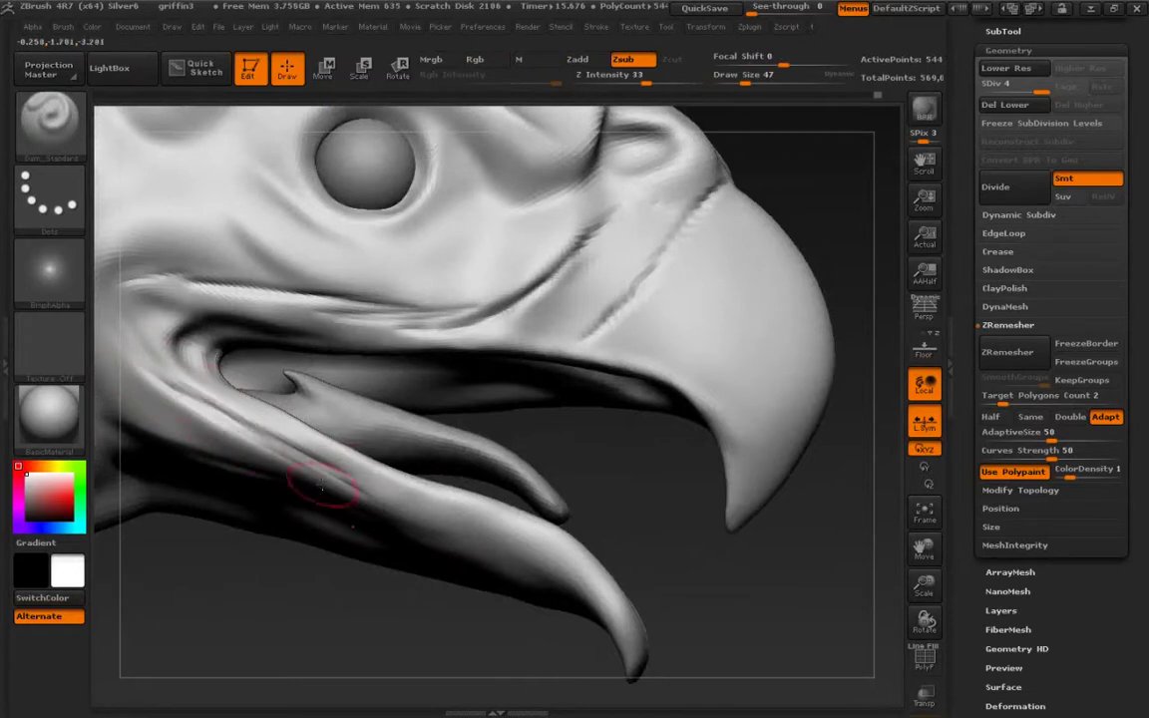
pyautogui.moveTo(249, 610); pyautogui.dragTo(264, 594)
pyautogui.moveTo(157, 349); pyautogui.dragTo(344, 472)
pyautogui.moveTo(152, 666); pyautogui.dragTo(148, 612)
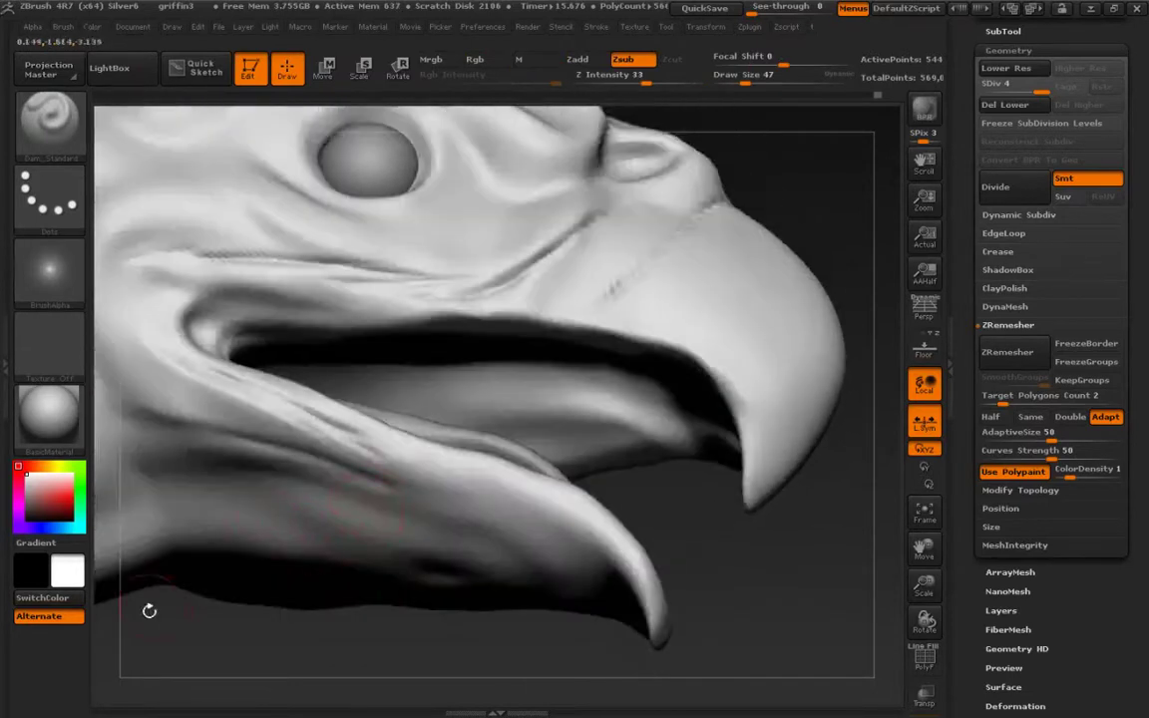
# Check the eagle reference in the browser, return to ZBrush, and carve and smooth a curved crease beneath the lower beak.
pyautogui.hotkey('alt', 'Tab')
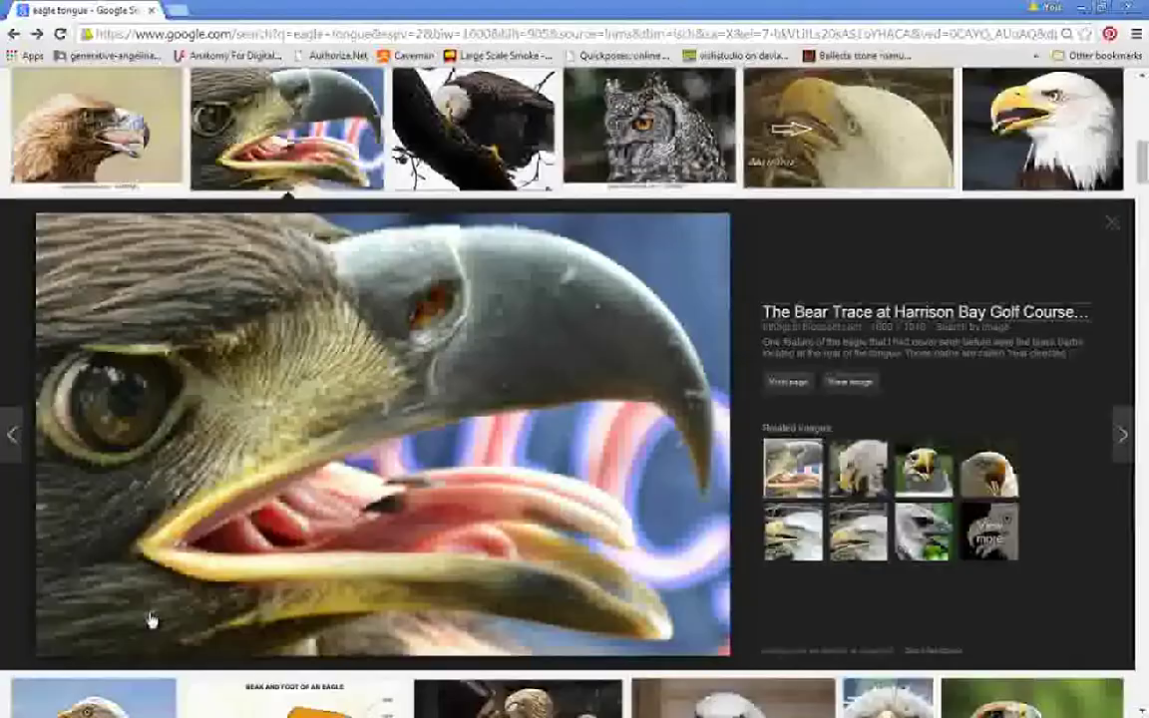
pyautogui.hotkey('alt', 'Tab')
pyautogui.moveTo(377, 500); pyautogui.dragTo(356, 455, button='right')
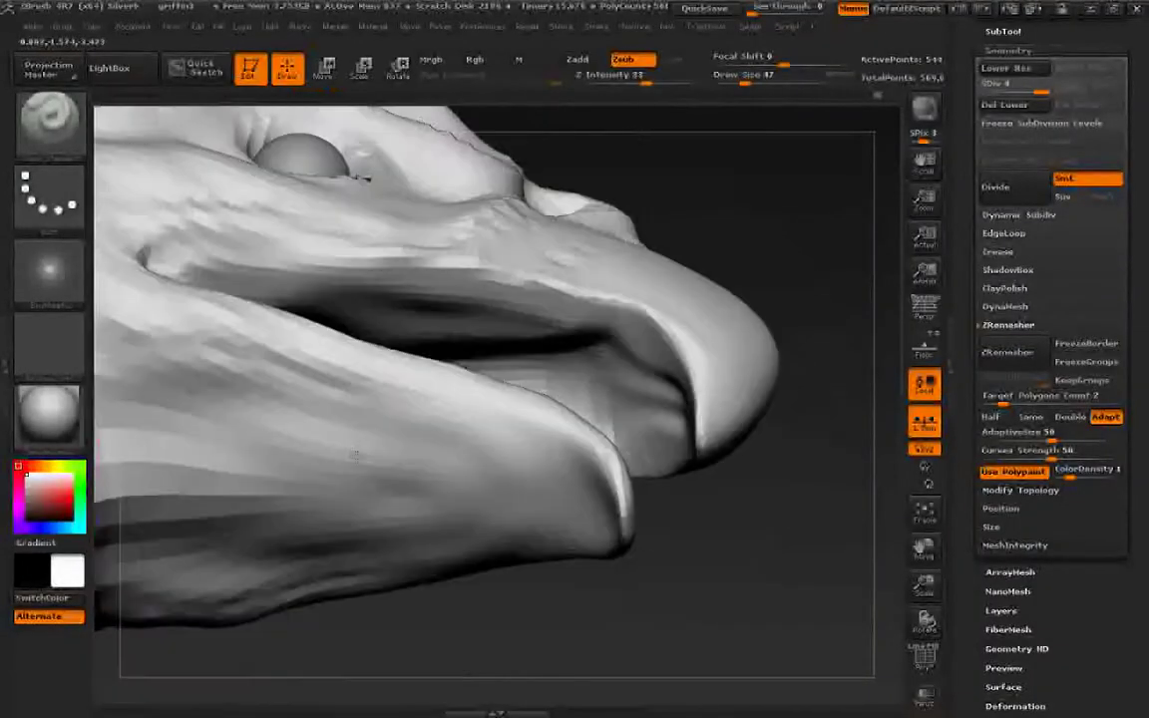
pyautogui.moveTo(323, 381)
pyautogui.mouseDown()
pyautogui.moveTo(417, 423)
pyautogui.moveTo(466, 483)
pyautogui.moveTo(397, 545)
pyautogui.mouseUp()
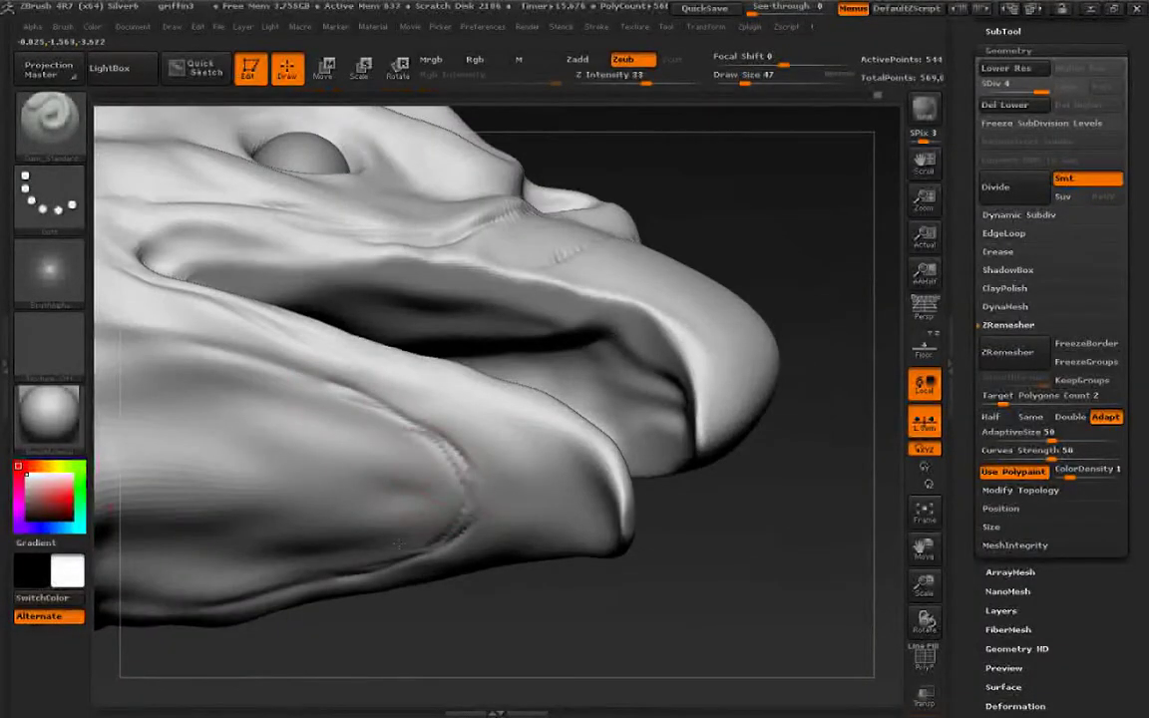
pyautogui.press('shift')
pyautogui.keyDown('shift'); pyautogui.moveTo(315, 389); pyautogui.dragTo(350, 397); pyautogui.keyUp('shift')
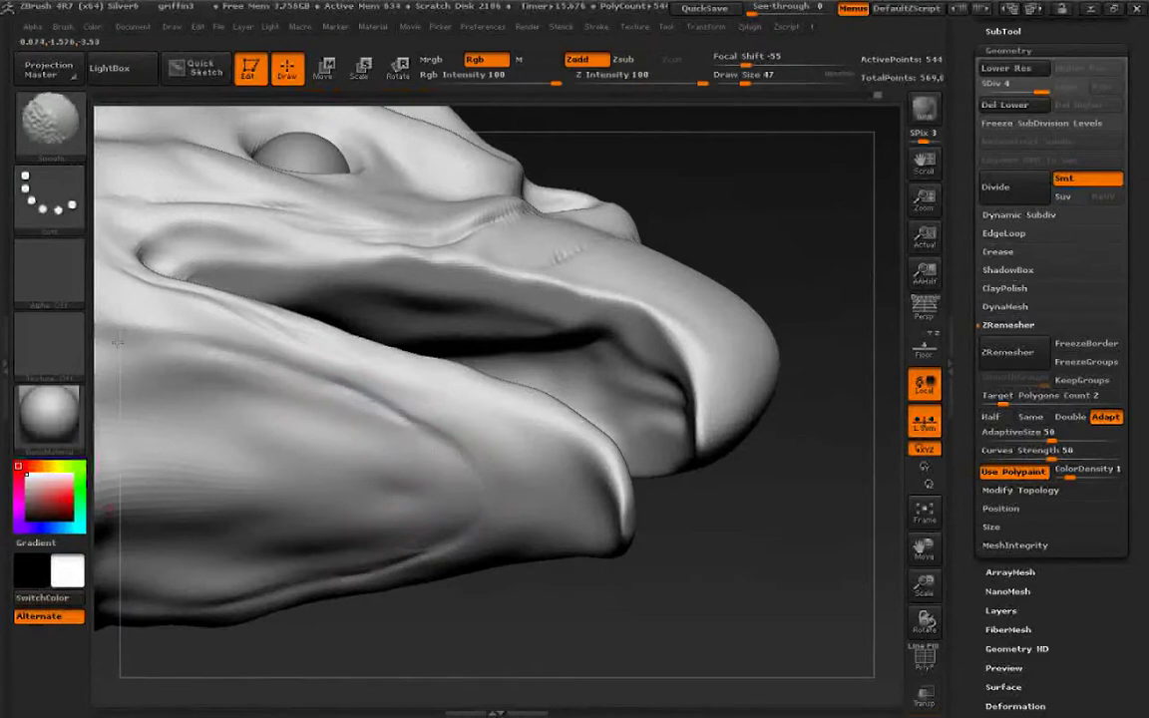
pyautogui.moveTo(375, 484)
pyautogui.keyDown('alt'); pyautogui.mouseDown(button='right')
pyautogui.moveTo(531, 477)
pyautogui.moveTo(551, 459)
pyautogui.mouseUp(button='right'); pyautogui.keyUp('alt')
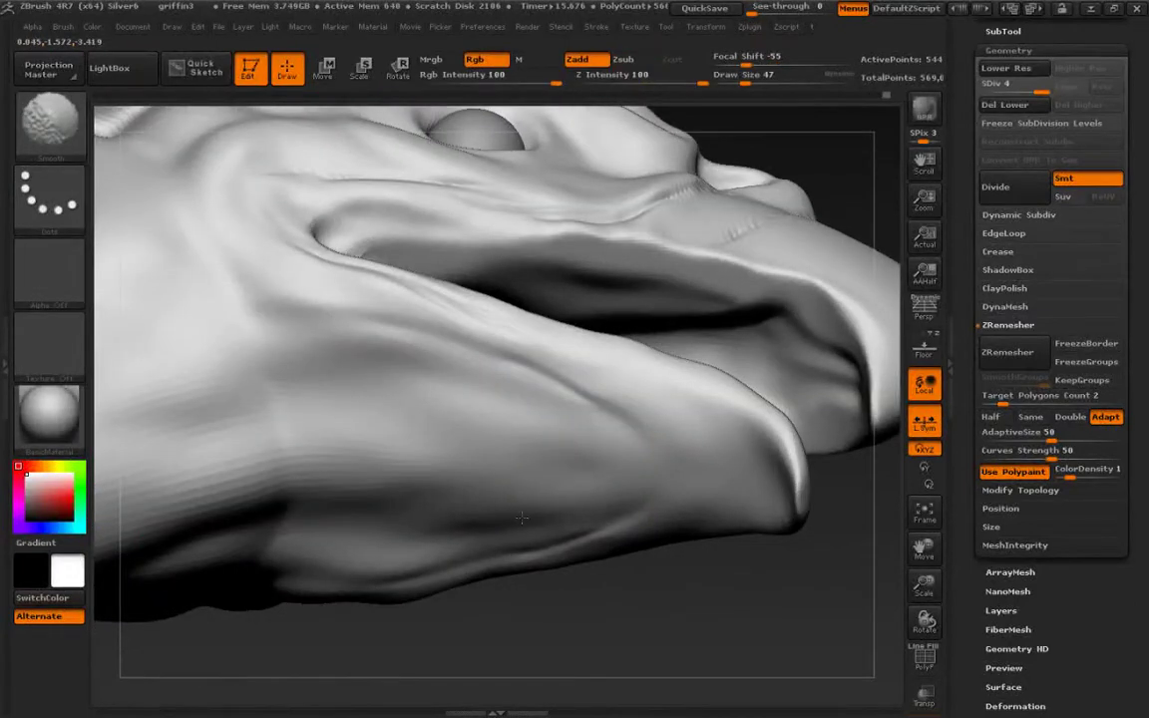
# Push the front curve and tip of the upper beak outward in profile with the Snake Hook brush at draw size 39.
pyautogui.moveTo(311, 469)
pyautogui.keyDown('ctrl'); pyautogui.mouseDown(button='right')
pyautogui.moveTo(257, 380)
pyautogui.moveTo(246, 507)
pyautogui.mouseUp(button='right'); pyautogui.keyUp('ctrl')
pyautogui.keyDown('alt'); pyautogui.moveTo(198, 387); pyautogui.dragTo(309, 575, button='right'); pyautogui.keyUp('alt')
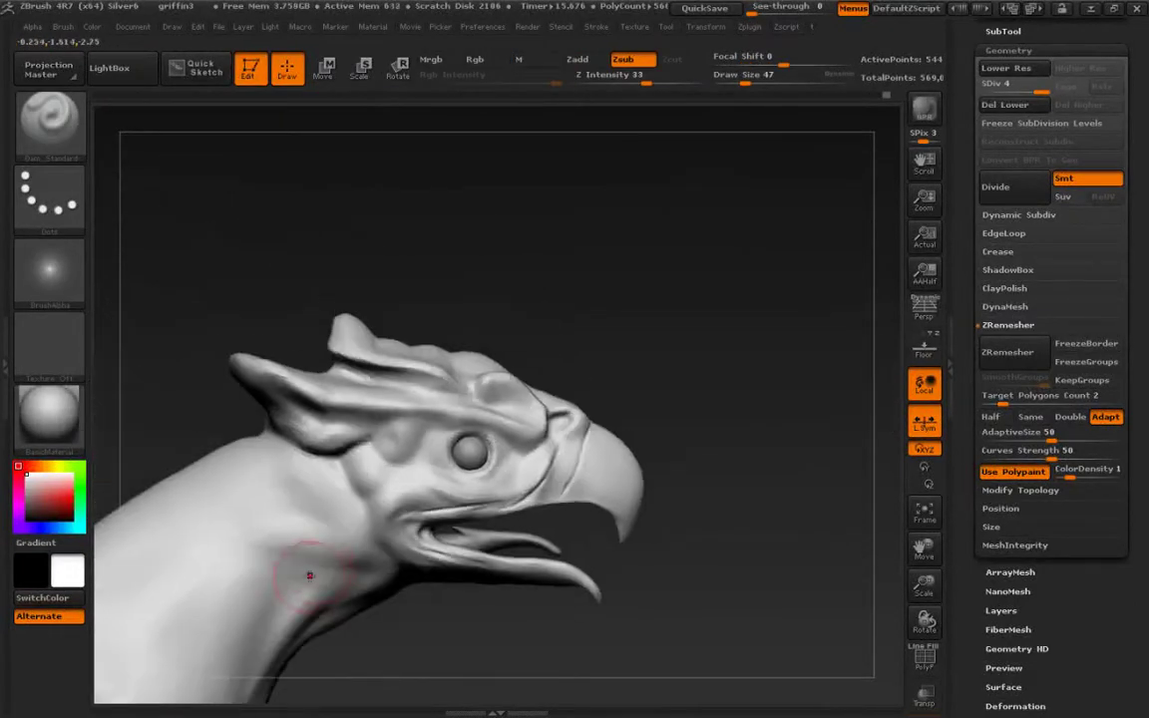
pyautogui.moveTo(309, 576); pyautogui.dragTo(453, 419)
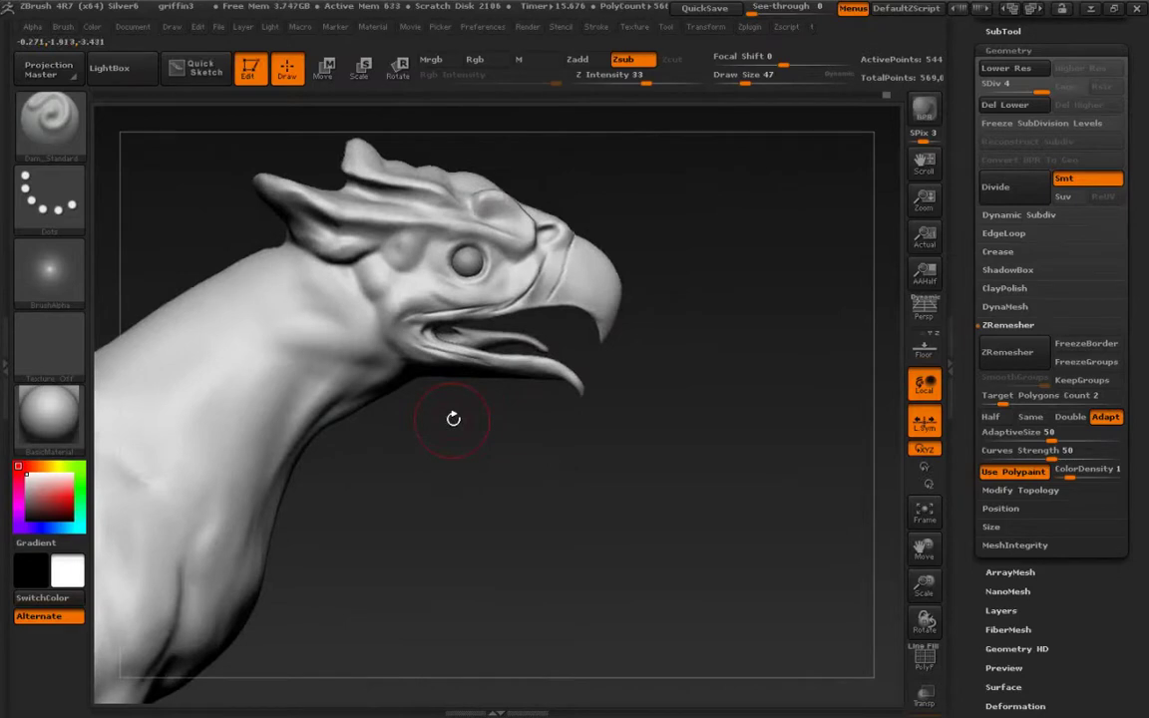
pyautogui.press('b')
pyautogui.press('s')
pyautogui.press('h')
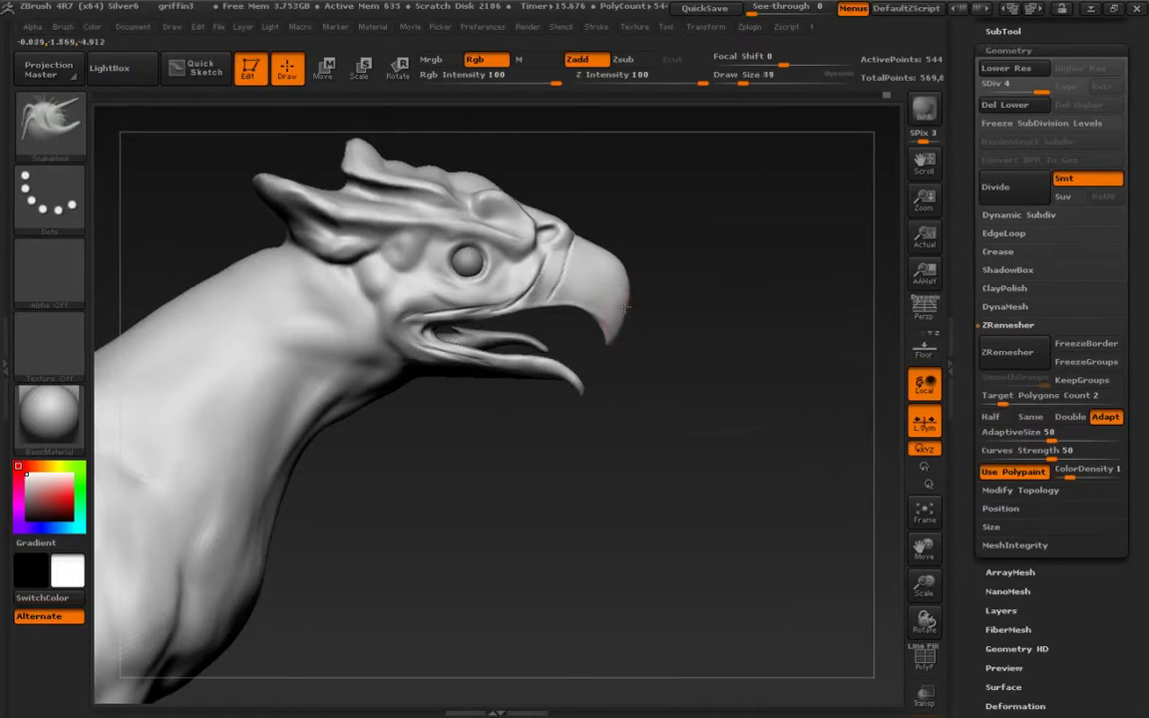
pyautogui.keyDown('shift'); pyautogui.moveTo(624, 291); pyautogui.dragTo(623, 310); pyautogui.keyUp('shift')
# Adjust the outline of the head crest and its side frills from above with an enlarged Snake Hook brush.
pyautogui.moveTo(494, 165)
pyautogui.mouseDown()
pyautogui.moveTo(414, 260)
pyautogui.moveTo(247, 371)
pyautogui.moveTo(367, 361)
pyautogui.moveTo(336, 358)
pyautogui.mouseUp()
pyautogui.press(']')
pyautogui.press(']')
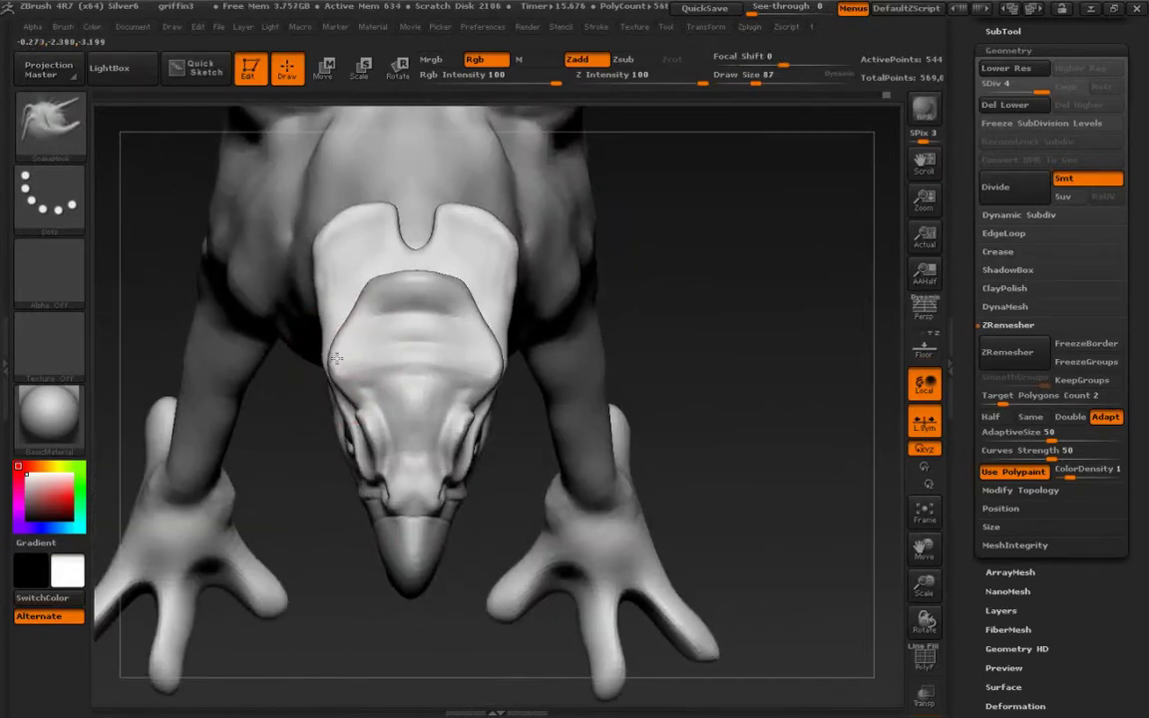
pyautogui.moveTo(367, 317)
pyautogui.keyDown('shift'); pyautogui.mouseDown()
pyautogui.moveTo(371, 238)
pyautogui.moveTo(379, 261)
pyautogui.moveTo(367, 246)
pyautogui.mouseUp(); pyautogui.keyUp('shift')
pyautogui.moveTo(274, 371)
pyautogui.mouseDown()
pyautogui.moveTo(364, 349)
pyautogui.moveTo(365, 310)
pyautogui.mouseUp()
pyautogui.moveTo(365, 259); pyautogui.dragTo(364, 231)
pyautogui.moveTo(335, 265); pyautogui.dragTo(354, 243)
# Pull the two rear frill lobes backward and their outer corners outward with the Snake Hook brush at draw size 71.
pyautogui.moveTo(404, 262)
pyautogui.mouseDown(button='right')
pyautogui.moveTo(338, 341)
pyautogui.moveTo(355, 298)
pyautogui.mouseUp(button='right')
pyautogui.moveTo(347, 305); pyautogui.dragTo(341, 295)
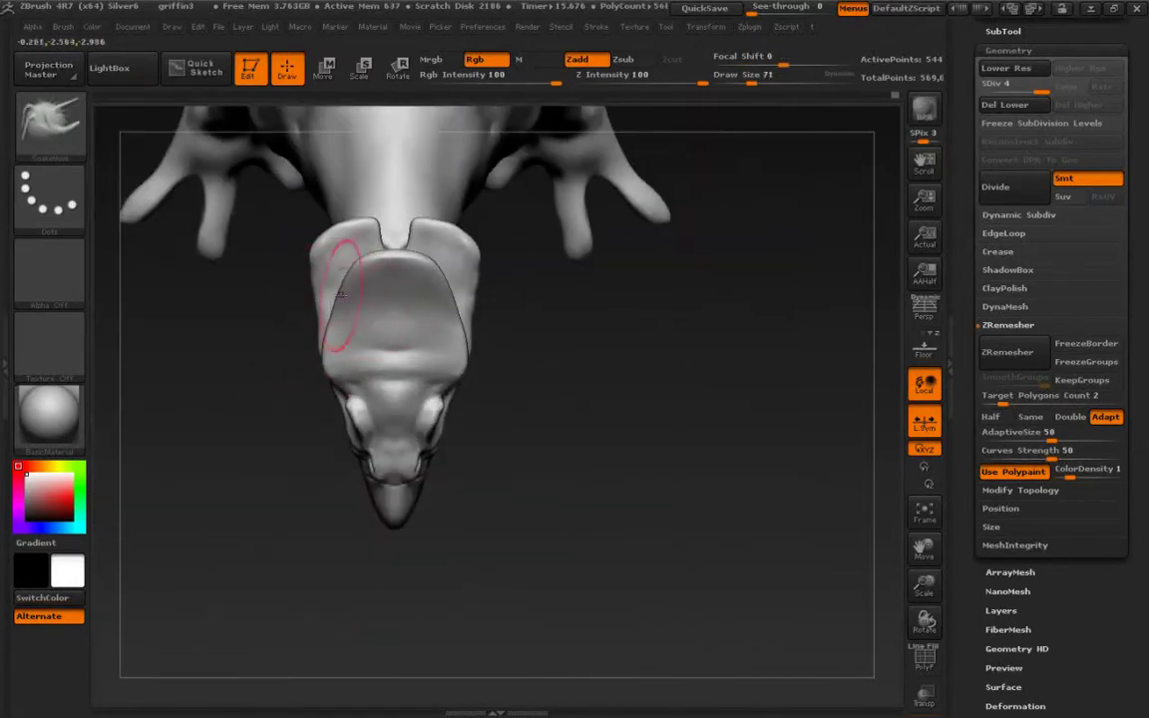
pyautogui.moveTo(361, 230); pyautogui.dragTo(345, 215)
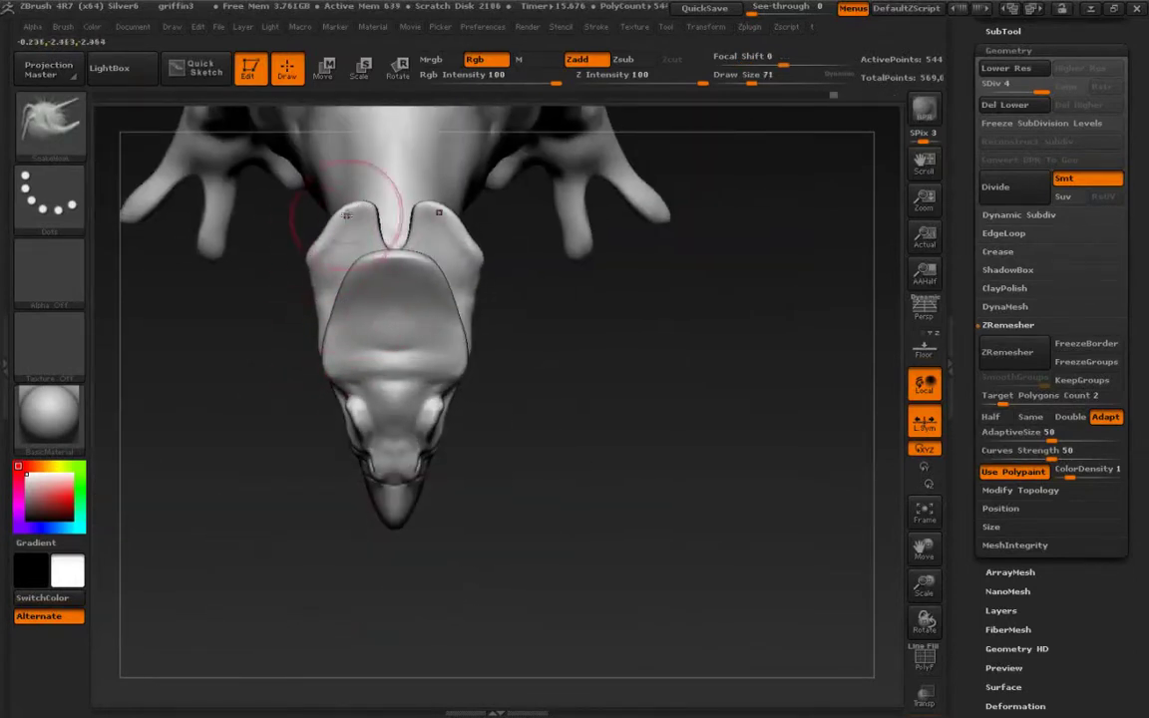
pyautogui.moveTo(318, 265); pyautogui.dragTo(312, 263)
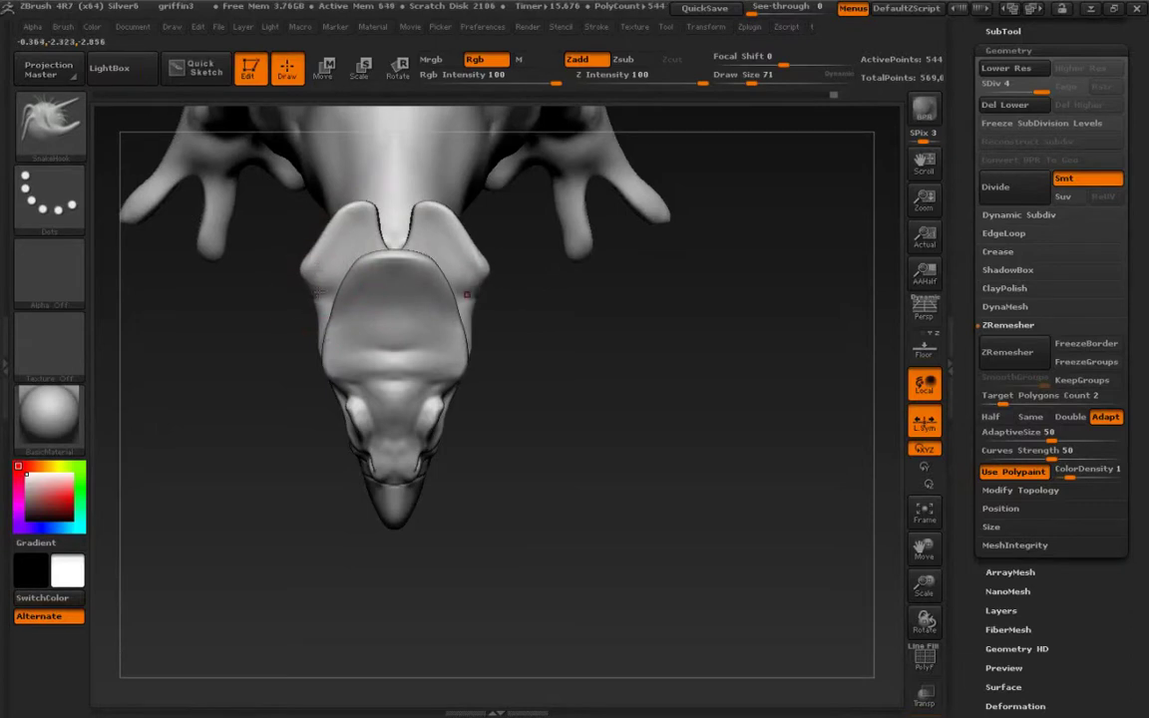
# Fill out the nape directly beneath the rear frill in profile with the Snake Hook brush at draw size 67, then smooth it.
pyautogui.moveTo(301, 310)
pyautogui.mouseDown()
pyautogui.moveTo(376, 390)
pyautogui.moveTo(393, 361)
pyautogui.moveTo(387, 377)
pyautogui.mouseUp()
pyautogui.moveTo(383, 379)
pyautogui.keyDown('ctrl'); pyautogui.mouseDown(button='right')
pyautogui.moveTo(290, 346)
pyautogui.moveTo(205, 384)
pyautogui.moveTo(261, 489)
pyautogui.moveTo(278, 472)
pyautogui.mouseUp(button='right'); pyautogui.keyUp('ctrl')
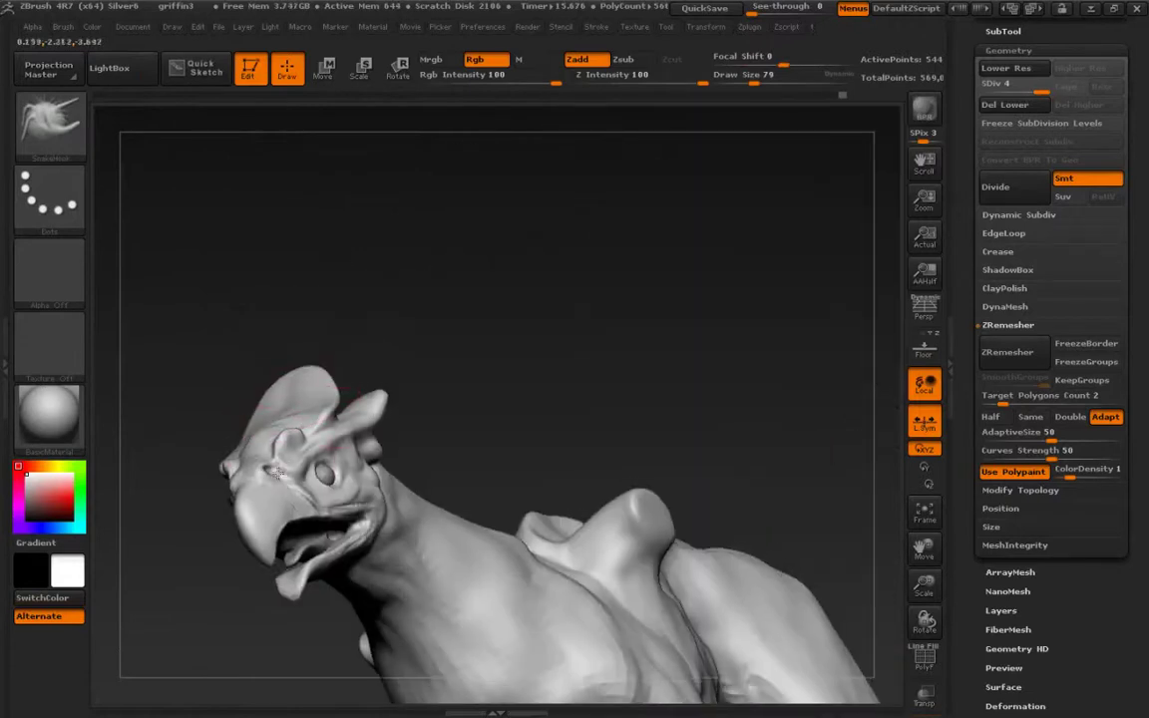
pyautogui.moveTo(277, 473); pyautogui.dragTo(228, 346)
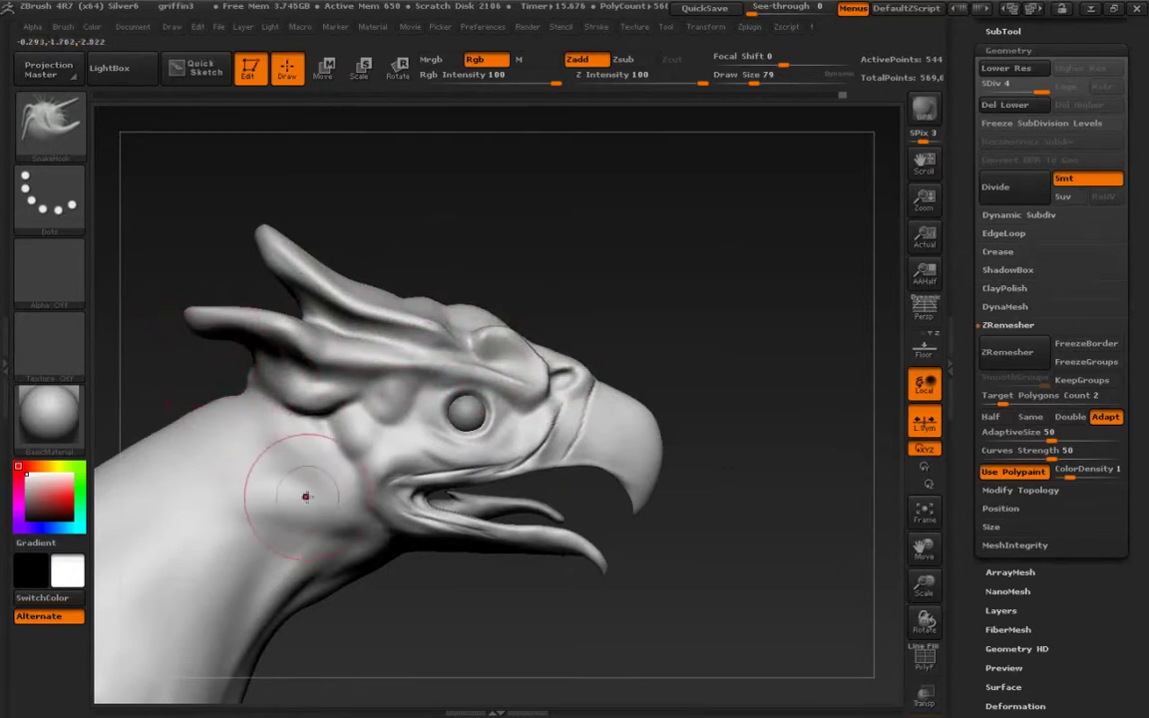
pyautogui.keyDown('ctrl'); pyautogui.moveTo(281, 350); pyautogui.dragTo(323, 455, button='right'); pyautogui.keyUp('ctrl')
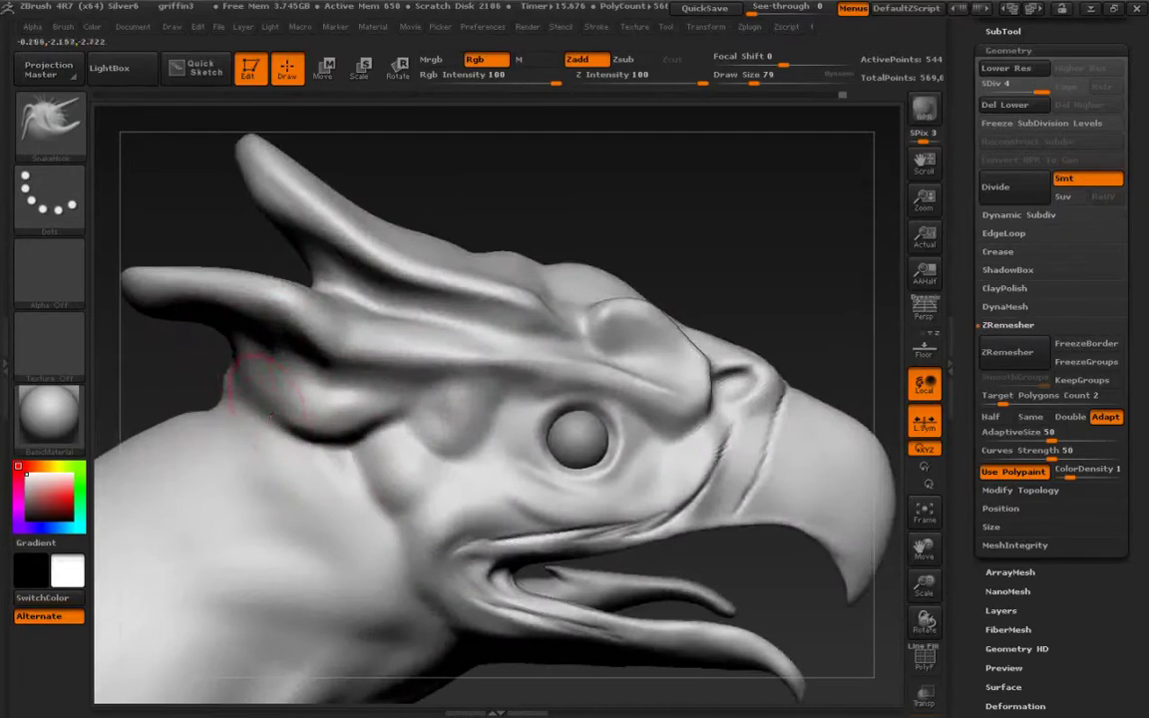
pyautogui.keyDown('ctrl'); pyautogui.moveTo(269, 417); pyautogui.dragTo(318, 398, button='right'); pyautogui.keyUp('ctrl')
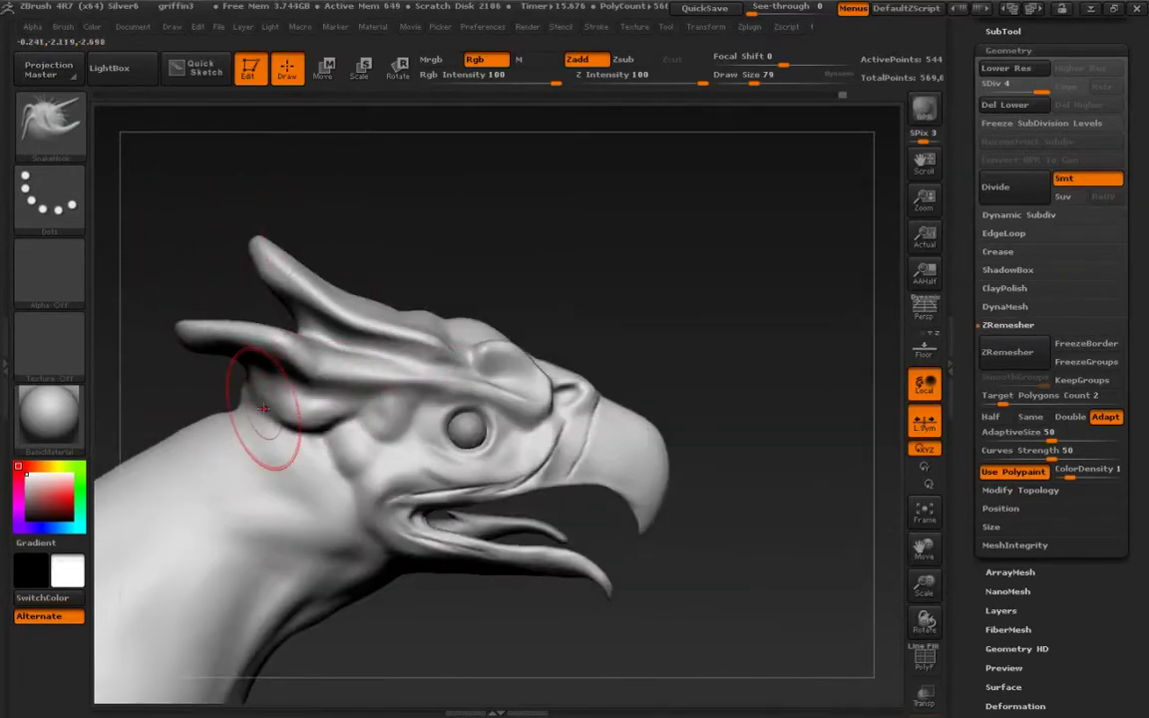
pyautogui.press('b')
pyautogui.press('s')
pyautogui.press('h')
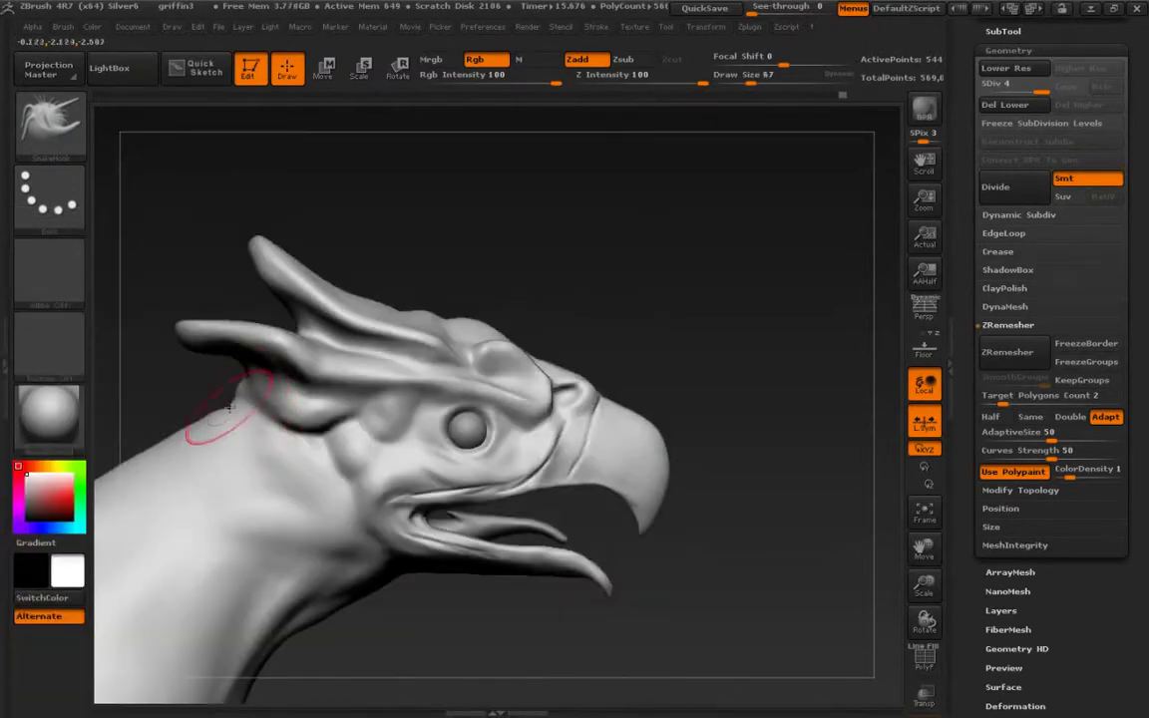
pyautogui.press('shift')
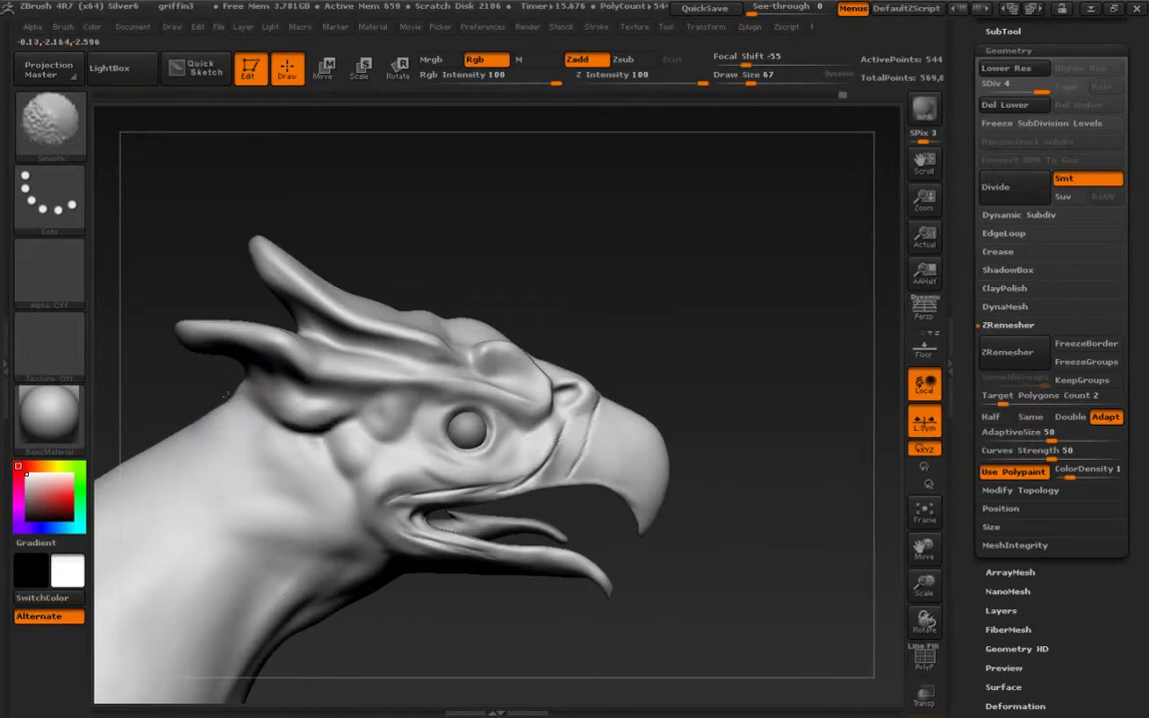
pyautogui.press('shift')
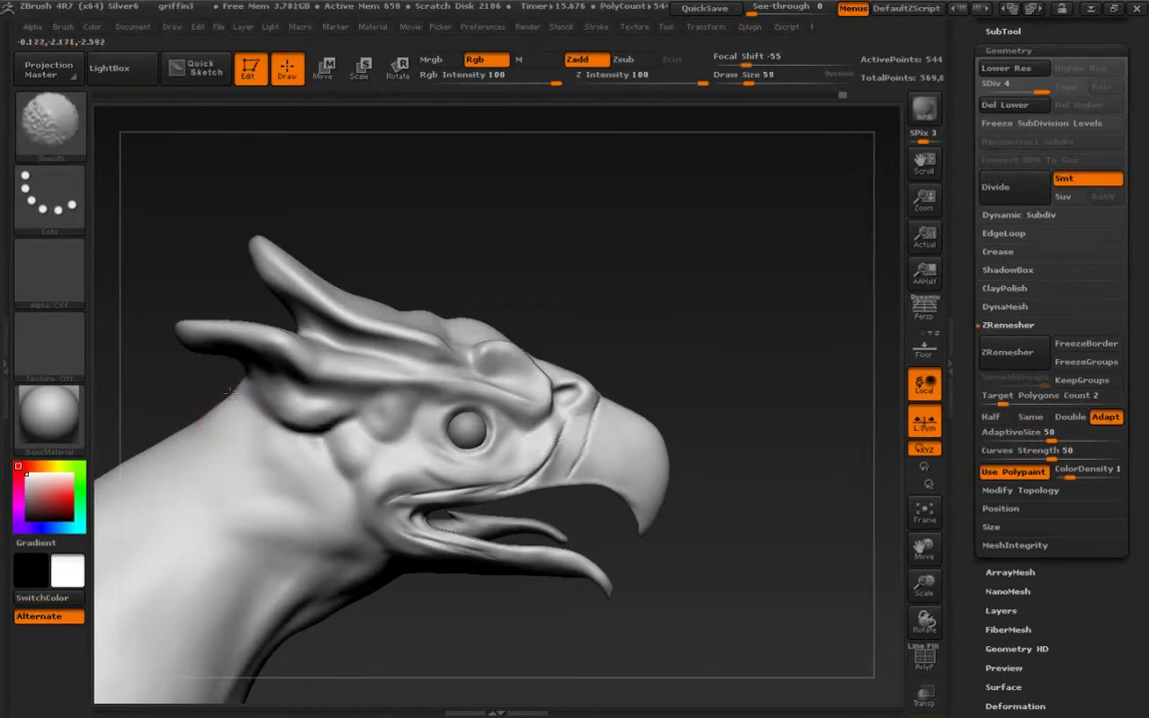
pyautogui.press('shift')
# Reshape and smooth the back of the neck where it meets the rear frill lobes, using Snake Hook at draw size 55.
pyautogui.moveTo(190, 394); pyautogui.dragTo(265, 431)
pyautogui.moveTo(199, 369)
pyautogui.mouseDown()
pyautogui.moveTo(157, 353)
pyautogui.moveTo(160, 384)
pyautogui.moveTo(234, 424)
pyautogui.mouseUp()
pyautogui.moveTo(164, 424); pyautogui.dragTo(244, 441)
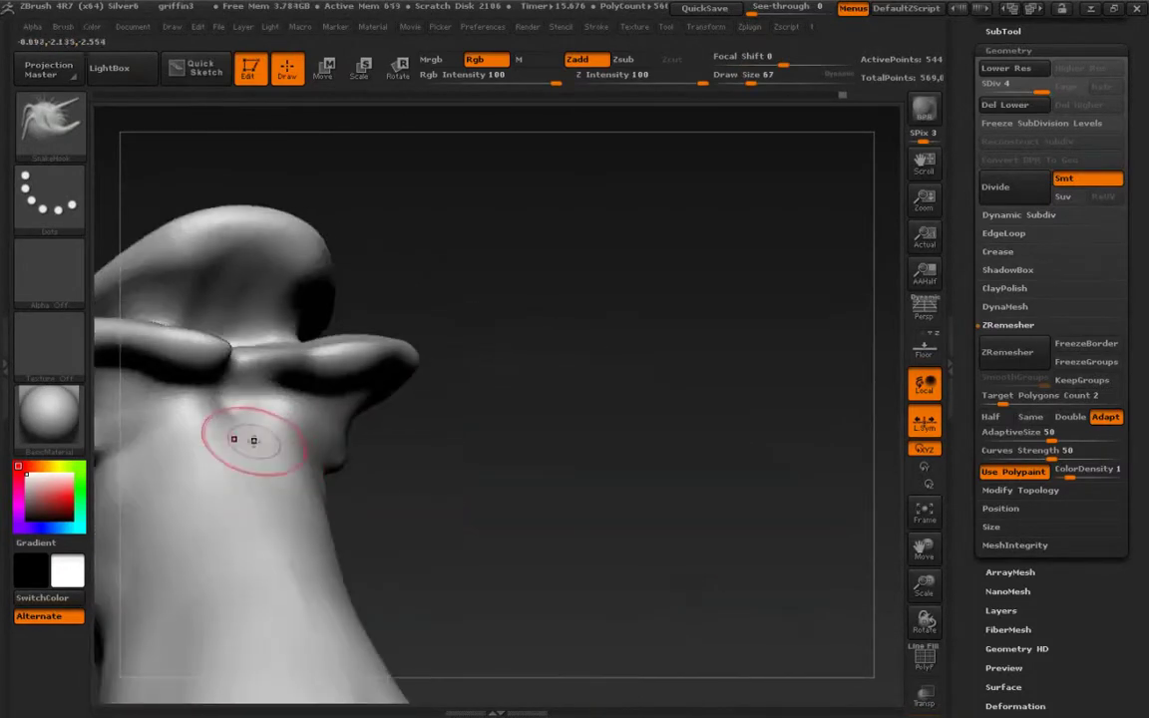
pyautogui.moveTo(369, 439); pyautogui.dragTo(409, 435)
pyautogui.moveTo(239, 432); pyautogui.dragTo(235, 421)
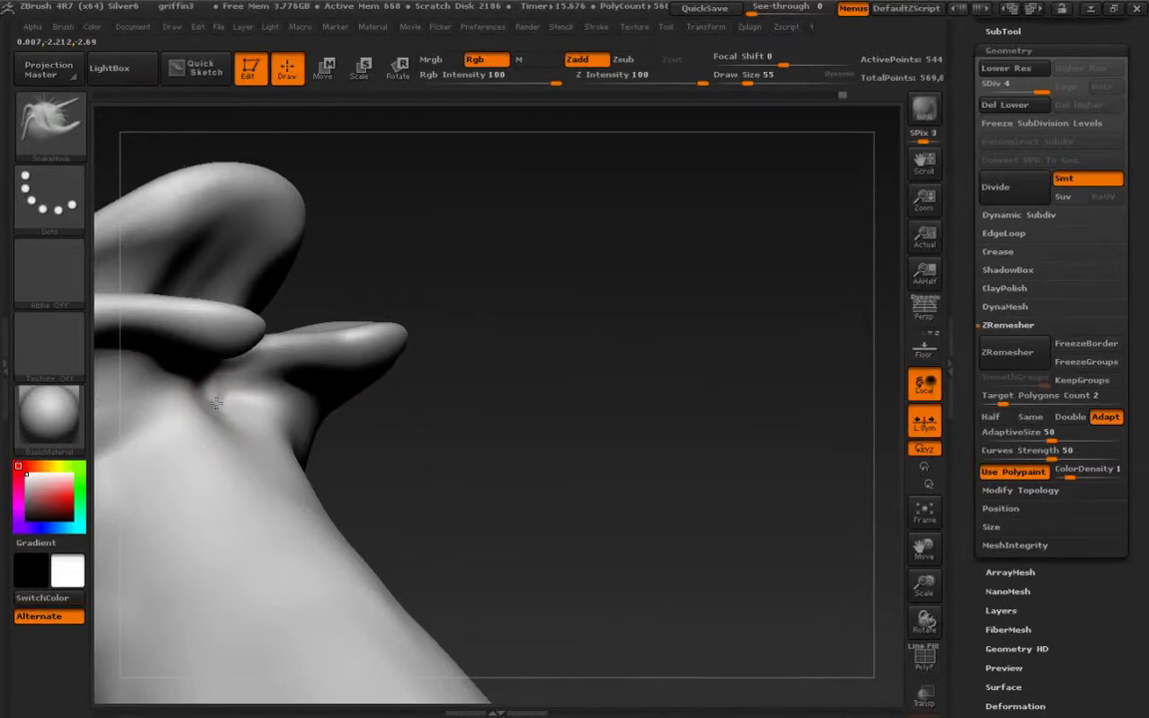
pyautogui.press('shift')
pyautogui.keyDown('alt'); pyautogui.moveTo(239, 465); pyautogui.dragTo(215, 429, button='right'); pyautogui.keyUp('alt')
pyautogui.moveTo(214, 429)
pyautogui.mouseDown(button='right')
pyautogui.moveTo(130, 419)
pyautogui.moveTo(336, 411)
pyautogui.moveTo(318, 452)
pyautogui.mouseUp(button='right')
# Adjust the outer tips of the rear frill from behind with the Snake Hook brush at draw size 123.
pyautogui.moveTo(317, 452); pyautogui.dragTo(240, 394)
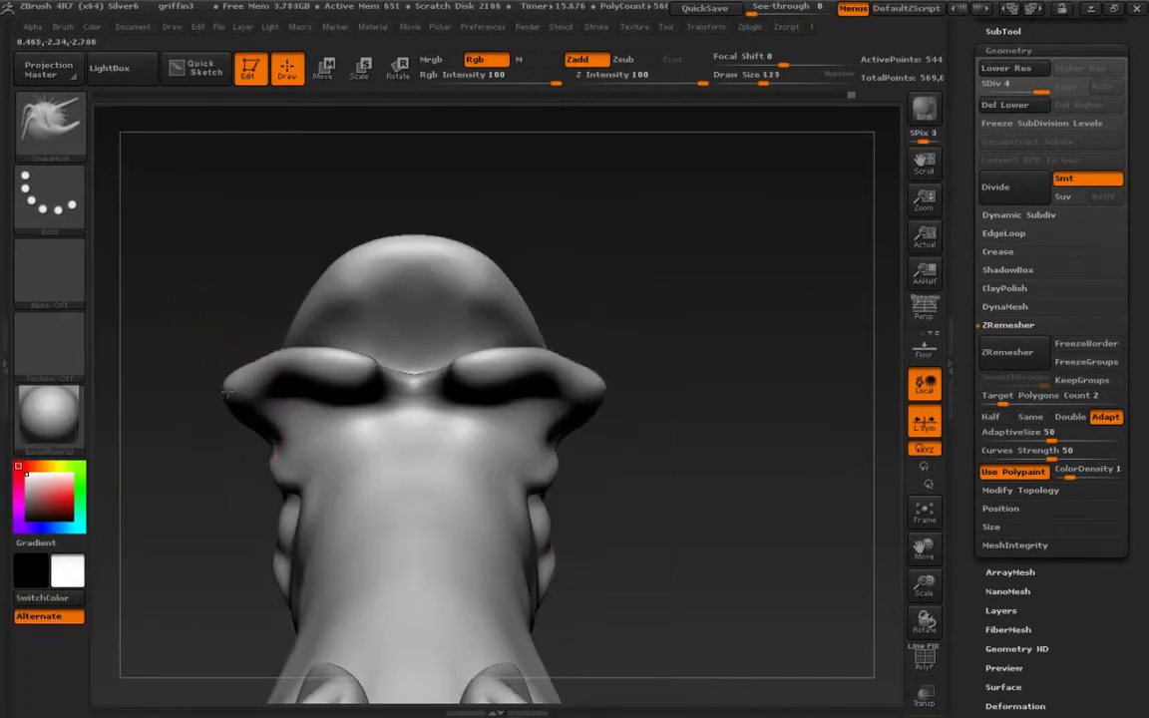
pyautogui.moveTo(244, 359)
pyautogui.mouseDown()
pyautogui.moveTo(231, 487)
pyautogui.moveTo(263, 475)
pyautogui.moveTo(257, 398)
pyautogui.moveTo(282, 398)
pyautogui.moveTo(328, 456)
pyautogui.moveTo(431, 451)
pyautogui.mouseUp()
pyautogui.moveTo(411, 446)
pyautogui.mouseDown(button='right')
pyautogui.moveTo(312, 446)
pyautogui.moveTo(309, 509)
pyautogui.moveTo(190, 521)
pyautogui.moveTo(313, 453)
pyautogui.mouseUp(button='right')
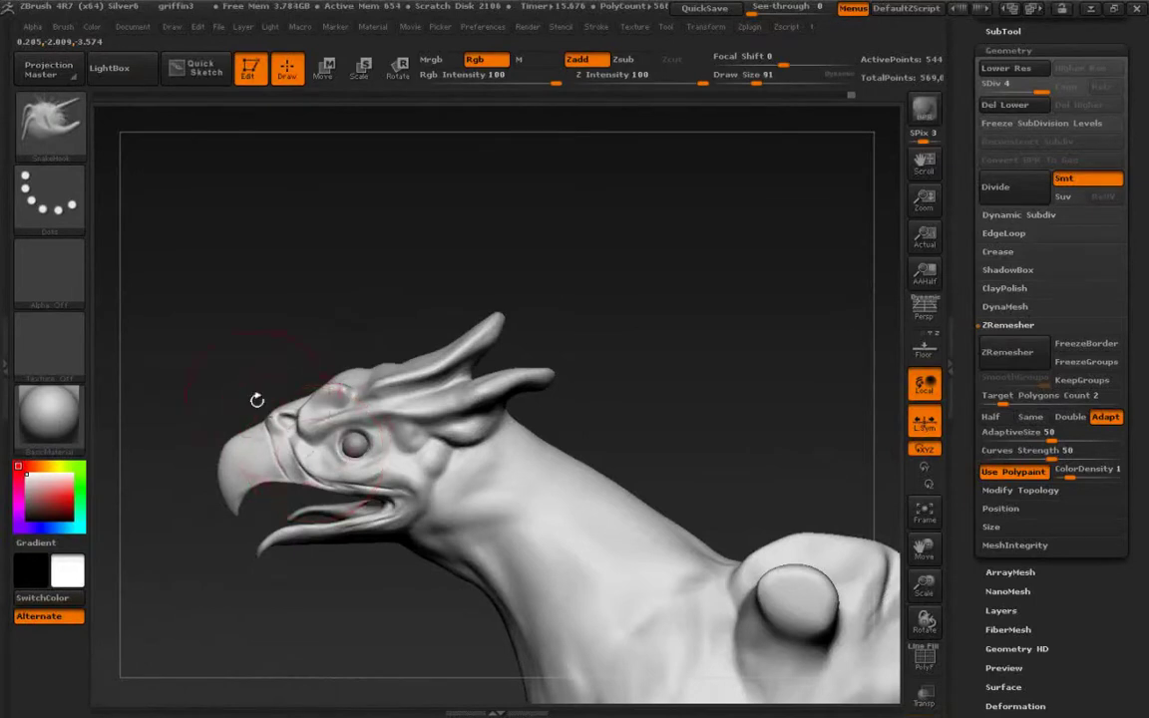
pyautogui.moveTo(256, 400)
pyautogui.mouseDown()
pyautogui.moveTo(238, 462)
pyautogui.moveTo(256, 456)
pyautogui.moveTo(205, 475)
pyautogui.moveTo(331, 479)
pyautogui.moveTo(318, 495)
pyautogui.moveTo(320, 530)
pyautogui.mouseUp()
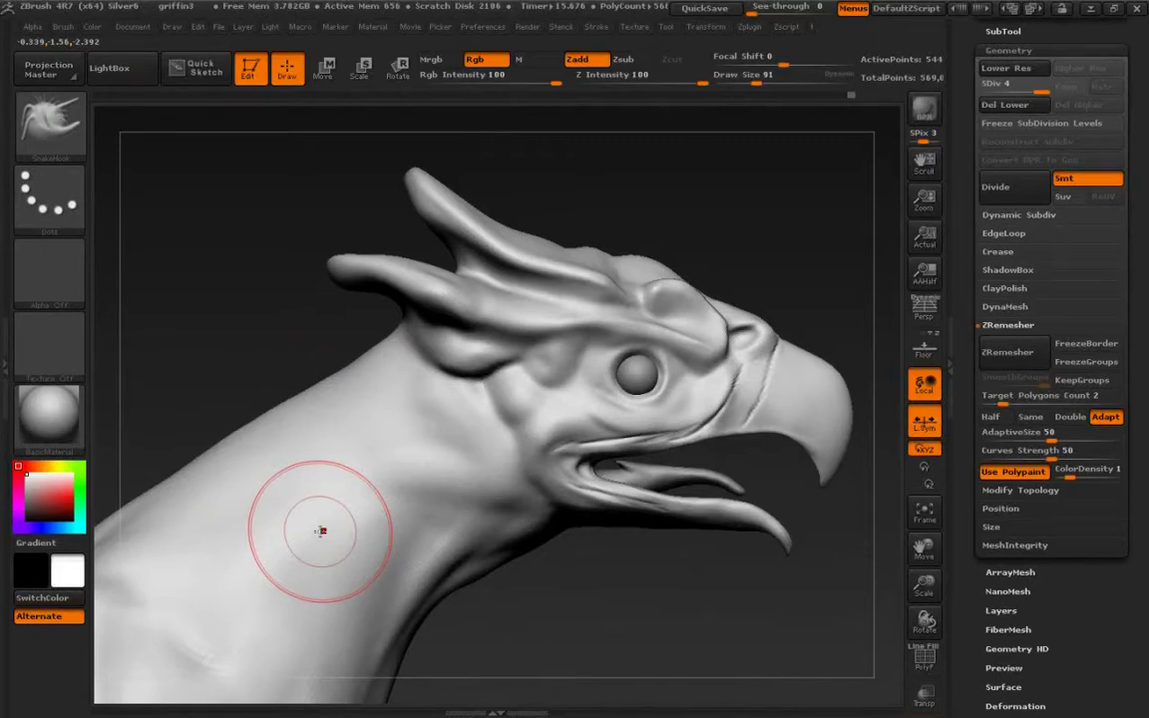
# Deepen and round the notch between the two rear frill lobes with the Snake Hook brush at draw size 59.
pyautogui.moveTo(325, 225)
pyautogui.keyDown('alt'); pyautogui.mouseDown()
pyautogui.moveTo(315, 477)
pyautogui.moveTo(262, 439)
pyautogui.moveTo(257, 457)
pyautogui.mouseUp(); pyautogui.keyUp('alt')
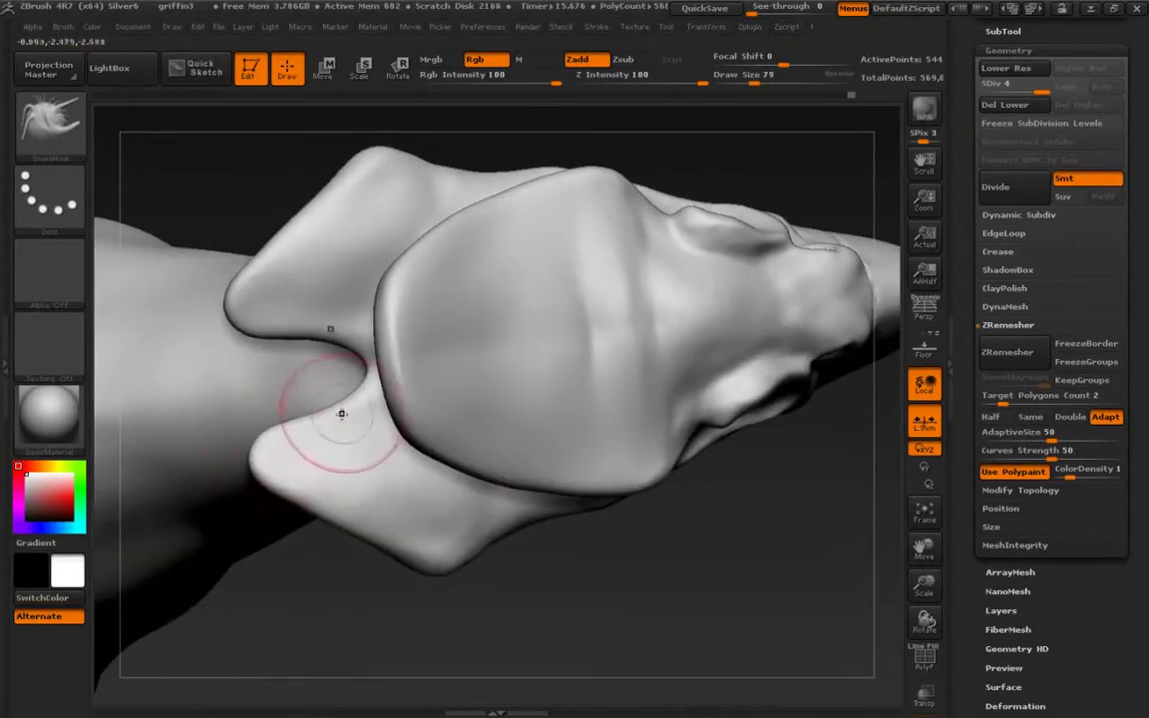
pyautogui.moveTo(341, 413); pyautogui.dragTo(352, 413)
pyautogui.moveTo(360, 409); pyautogui.dragTo(367, 385, button='right')
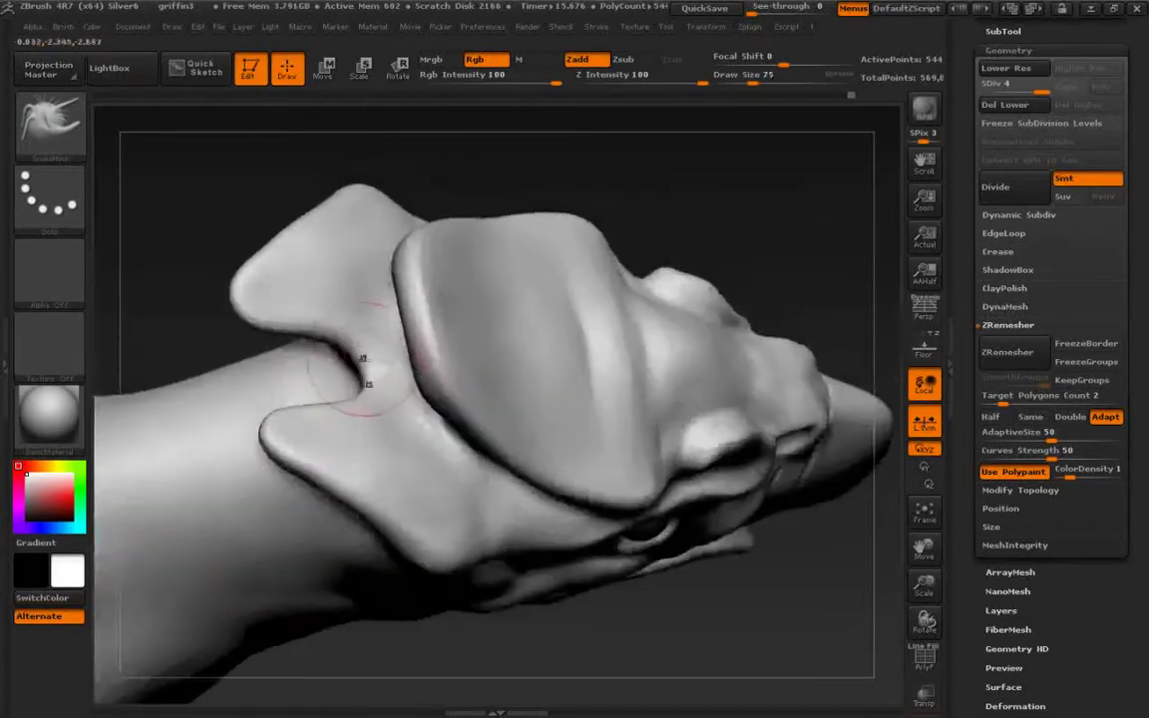
pyautogui.press('[')
pyautogui.press('[')
pyautogui.moveTo(369, 373)
pyautogui.mouseDown()
pyautogui.moveTo(389, 370)
pyautogui.moveTo(363, 366)
pyautogui.mouseUp()
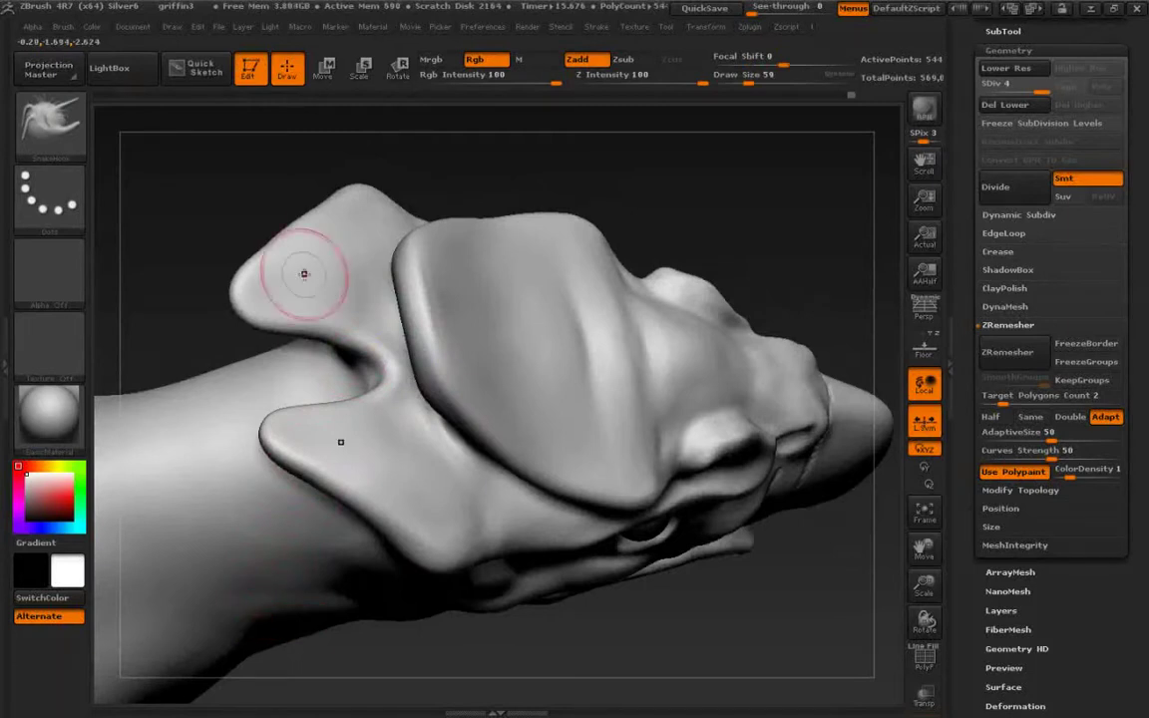
# Push the outer edges of the rear frill lobes inward into concave curves with Snake Hook at draw size 95.
pyautogui.moveTo(302, 265)
pyautogui.mouseDown(button='right')
pyautogui.moveTo(274, 309)
pyautogui.moveTo(271, 388)
pyautogui.mouseUp(button='right')
pyautogui.press(']')
pyautogui.press(']')
pyautogui.press(']')
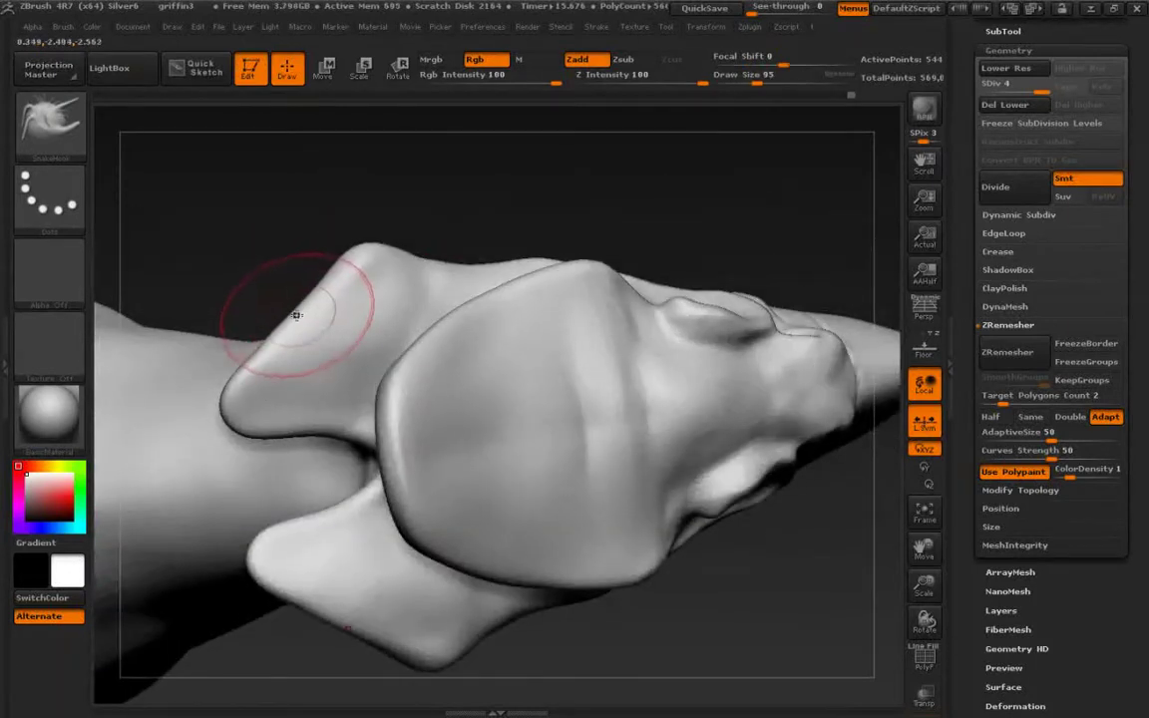
pyautogui.moveTo(295, 313); pyautogui.dragTo(313, 330)
pyautogui.moveTo(245, 375); pyautogui.dragTo(235, 365)
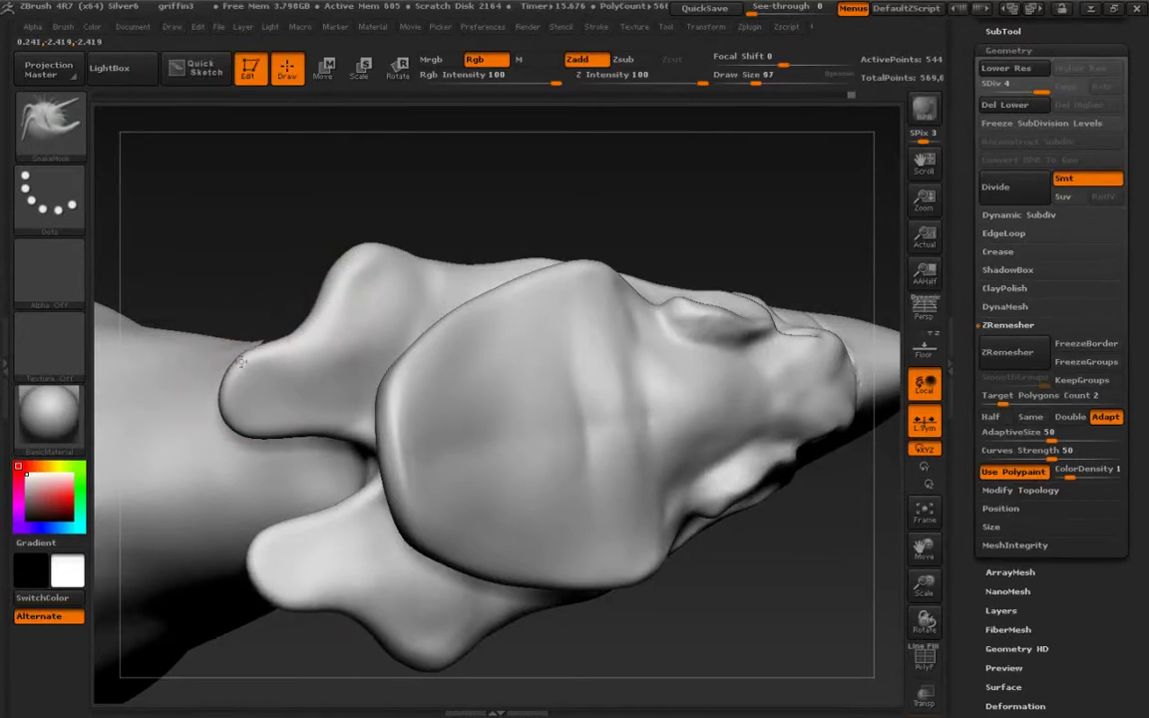
# Refine the curved edges and rounded tips of the rear frill lobes with Snake Hook at draw size 83, then smooth them.
pyautogui.moveTo(317, 391)
pyautogui.mouseDown(button='right')
pyautogui.moveTo(308, 364)
pyautogui.moveTo(290, 392)
pyautogui.mouseUp(button='right')
pyautogui.moveTo(291, 392)
pyautogui.mouseDown(button='right')
pyautogui.moveTo(284, 367)
pyautogui.moveTo(300, 344)
pyautogui.moveTo(187, 317)
pyautogui.mouseUp(button='right')
pyautogui.keyDown('ctrl'); pyautogui.moveTo(229, 397); pyautogui.dragTo(221, 445, button='right'); pyautogui.keyUp('ctrl')
pyautogui.moveTo(221, 445); pyautogui.dragTo(310, 444, button='right')
pyautogui.moveTo(260, 403)
pyautogui.mouseDown()
pyautogui.moveTo(246, 413)
pyautogui.moveTo(313, 416)
pyautogui.mouseUp()
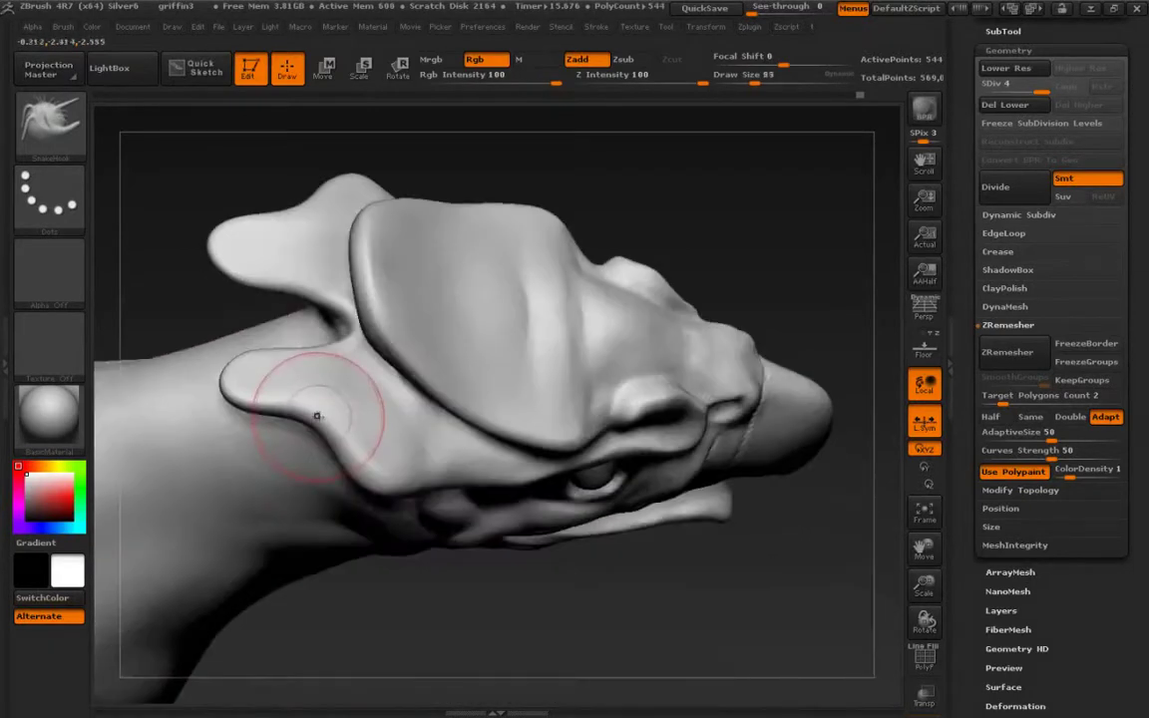
pyautogui.moveTo(242, 399); pyautogui.dragTo(242, 389)
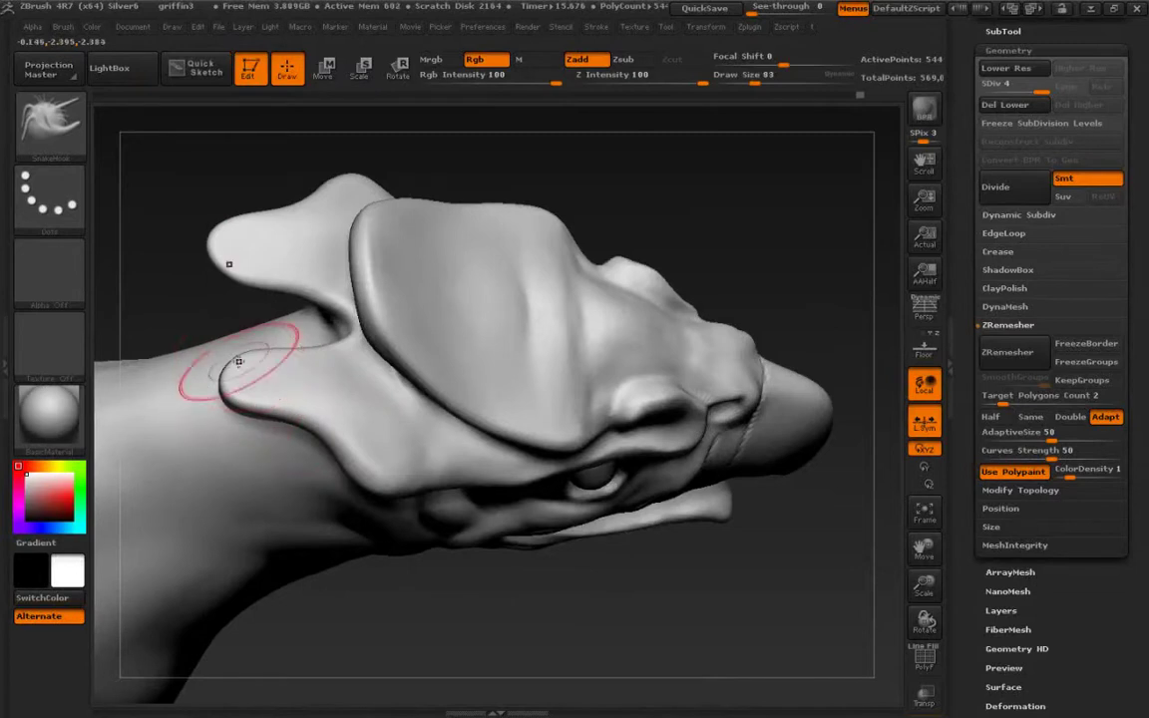
pyautogui.press('shift')
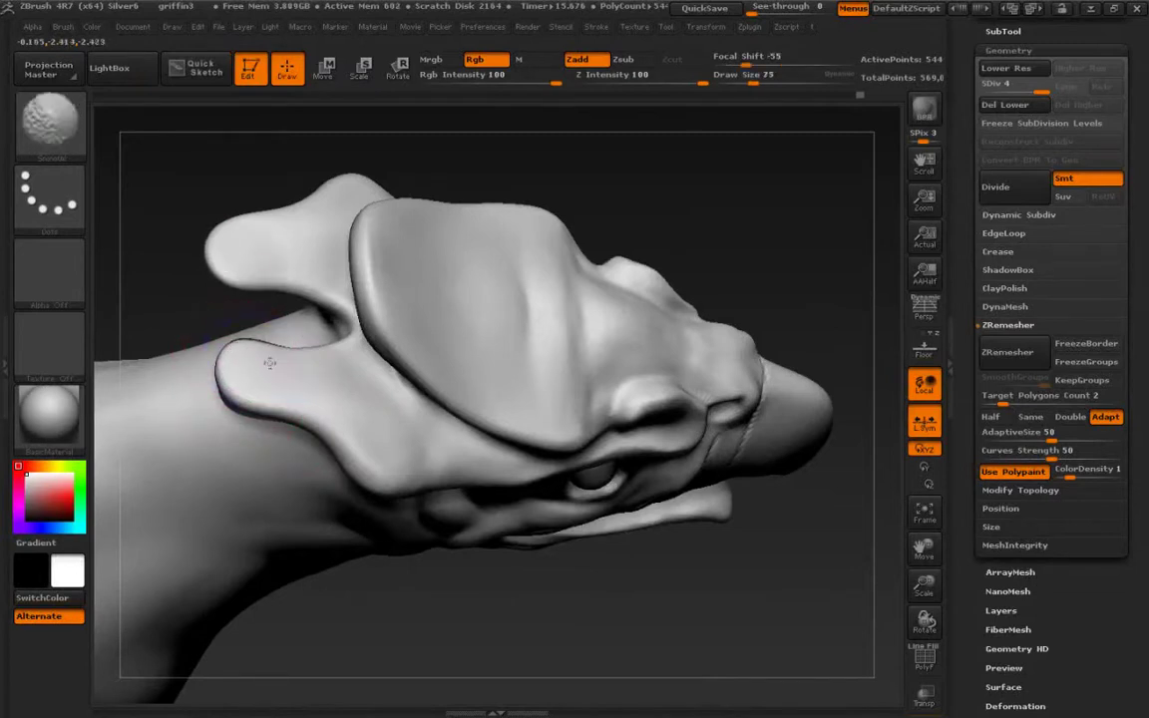
pyautogui.keyDown('shift'); pyautogui.moveTo(325, 349); pyautogui.dragTo(311, 348); pyautogui.keyUp('shift')
# Pull an arched fold into the brow ridge above the front of the eye with Snake Hook, and smooth it.
pyautogui.moveTo(229, 317); pyautogui.dragTo(249, 244)
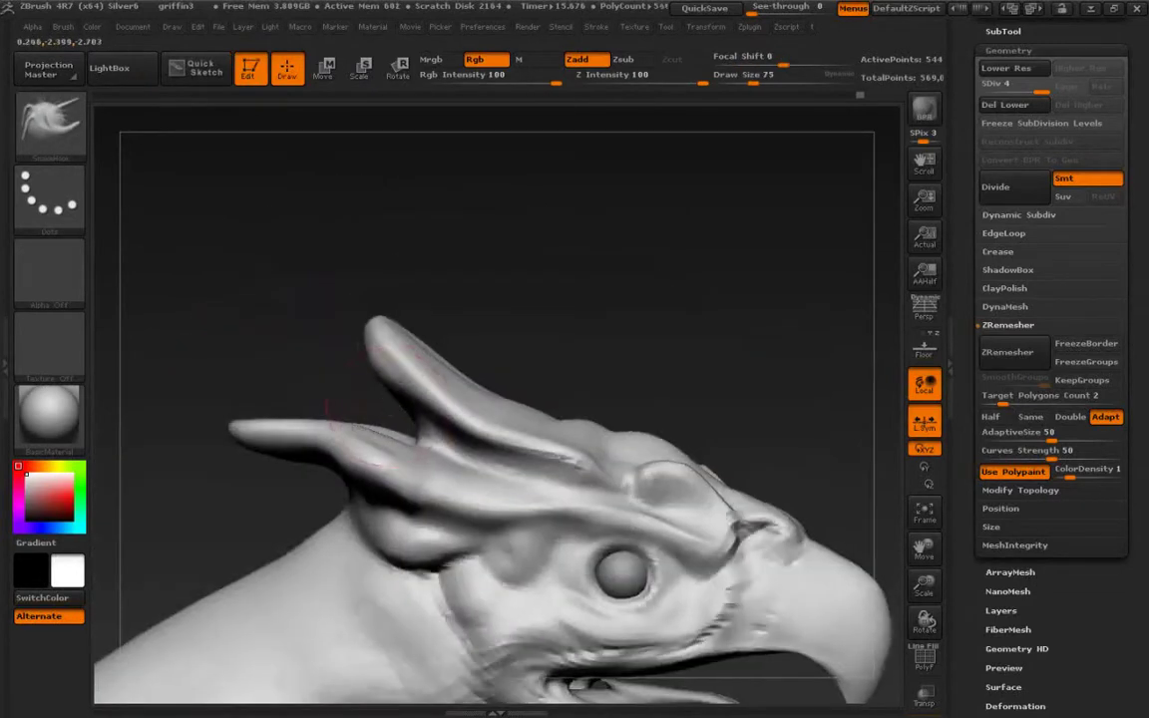
pyautogui.keyDown('alt'); pyautogui.moveTo(299, 449); pyautogui.dragTo(228, 377); pyautogui.keyUp('alt')
pyautogui.keyDown('alt'); pyautogui.moveTo(227, 320); pyautogui.dragTo(249, 429); pyautogui.keyUp('alt')
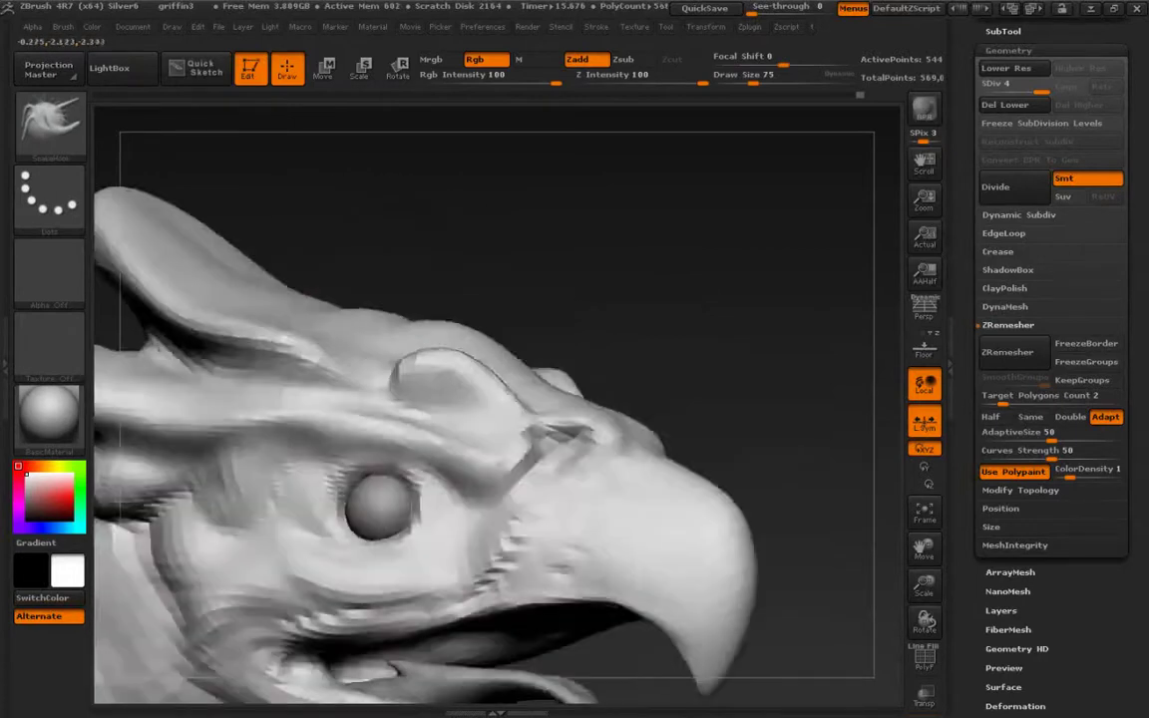
pyautogui.moveTo(339, 290)
pyautogui.mouseDown()
pyautogui.moveTo(371, 299)
pyautogui.moveTo(343, 295)
pyautogui.moveTo(412, 421)
pyautogui.moveTo(404, 430)
pyautogui.mouseUp()
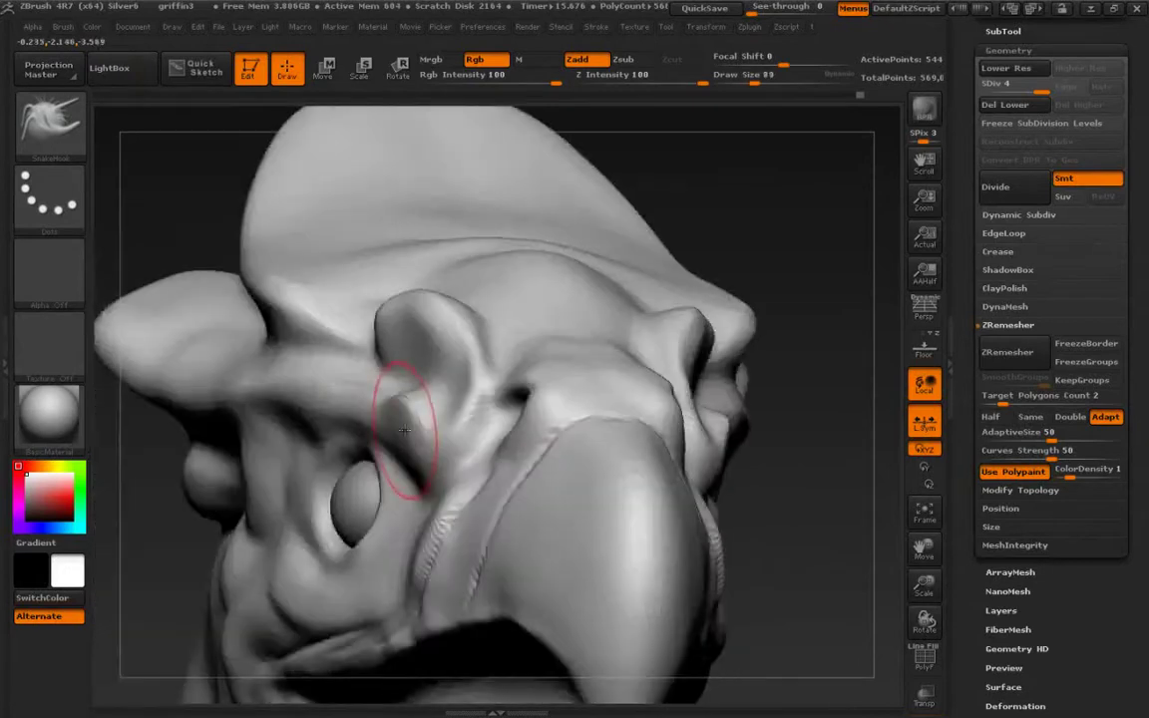
pyautogui.moveTo(393, 425); pyautogui.dragTo(421, 411, button='right')
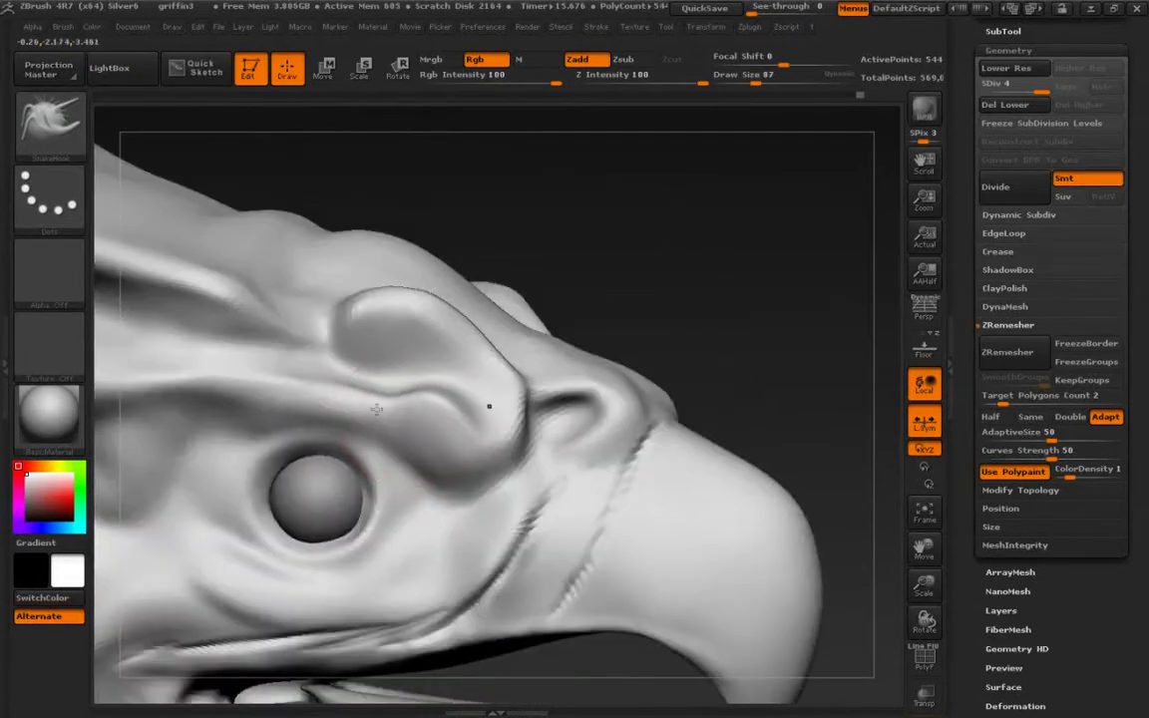
pyautogui.moveTo(366, 398); pyautogui.dragTo(335, 391)
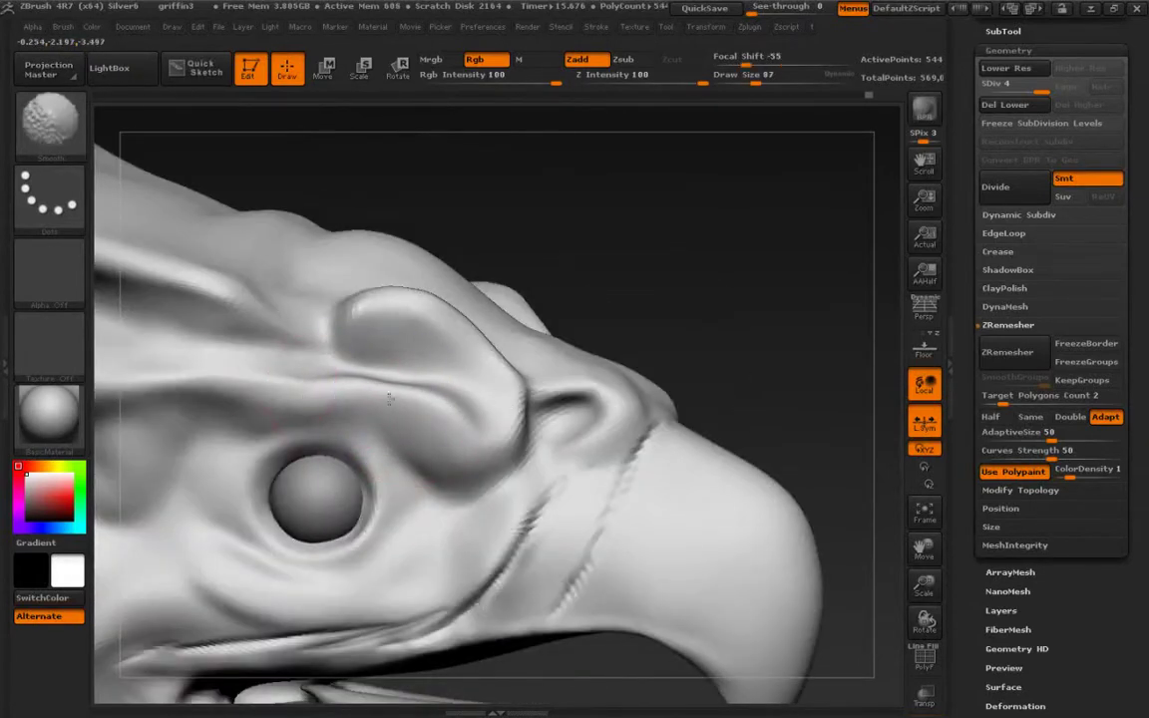
# Switch to a Freehand-stroke sculpting brush at draw size 39 and focus on the area between the eye and the brow.
pyautogui.moveTo(390, 399)
pyautogui.mouseDown(button='right')
pyautogui.moveTo(330, 488)
pyautogui.moveTo(362, 513)
pyautogui.moveTo(320, 471)
pyautogui.mouseUp(button='right')
pyautogui.press('b')
pyautogui.press('s')
pyautogui.press('t')
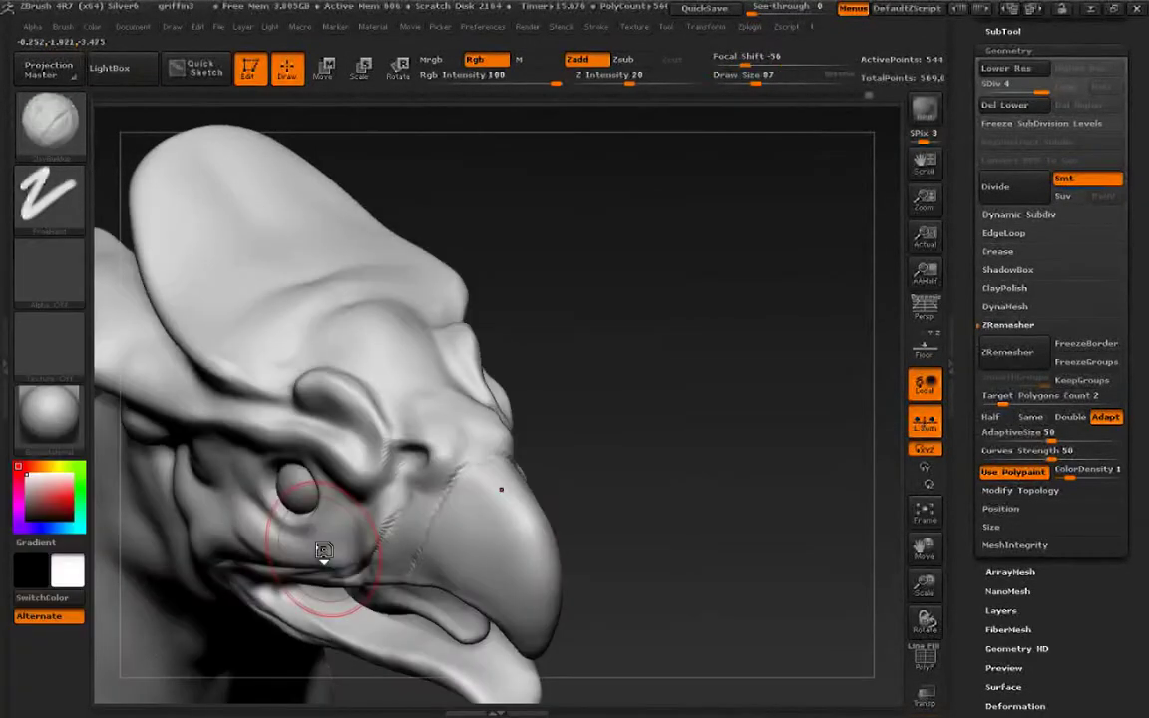
pyautogui.press('[')
pyautogui.press('[')
pyautogui.moveTo(364, 430); pyautogui.dragTo(384, 404, button='right')
pyautogui.moveTo(384, 404)
pyautogui.keyDown('ctrl'); pyautogui.mouseDown(button='right')
pyautogui.moveTo(296, 492)
pyautogui.moveTo(323, 435)
pyautogui.mouseUp(button='right'); pyautogui.keyUp('ctrl')
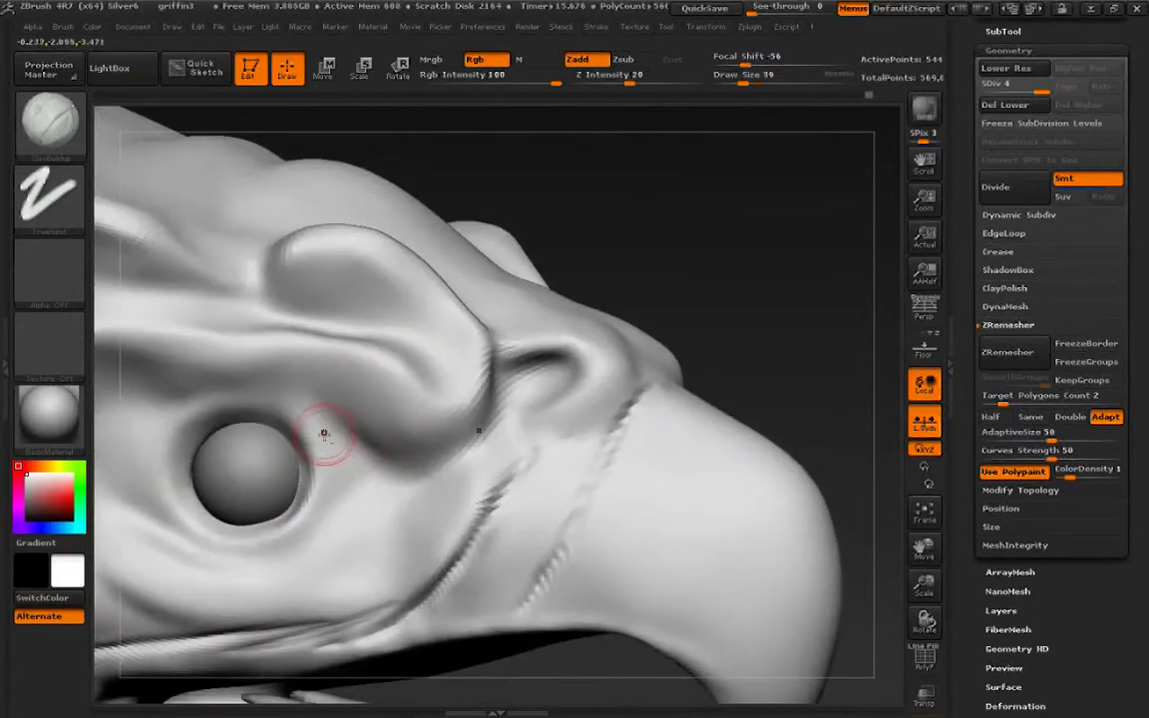
# Switch to the browser and search for images of "last starfighter".
pyautogui.hotkey('alt', 'Tab')
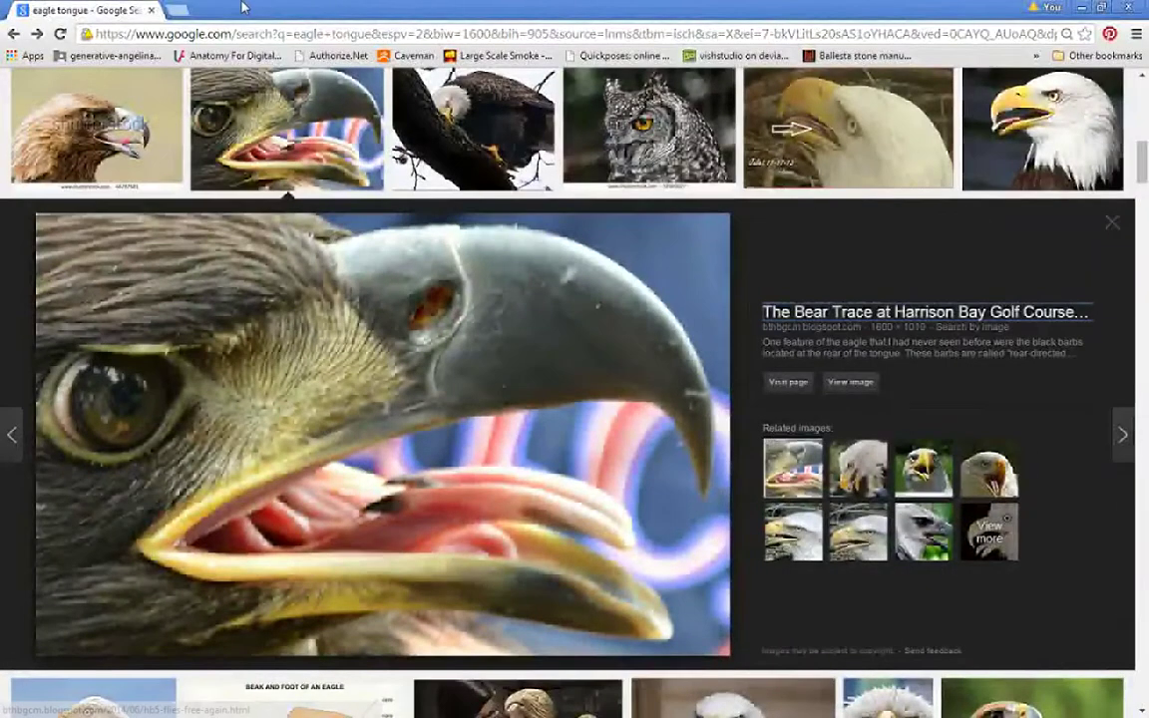
pyautogui.click(301, 35)
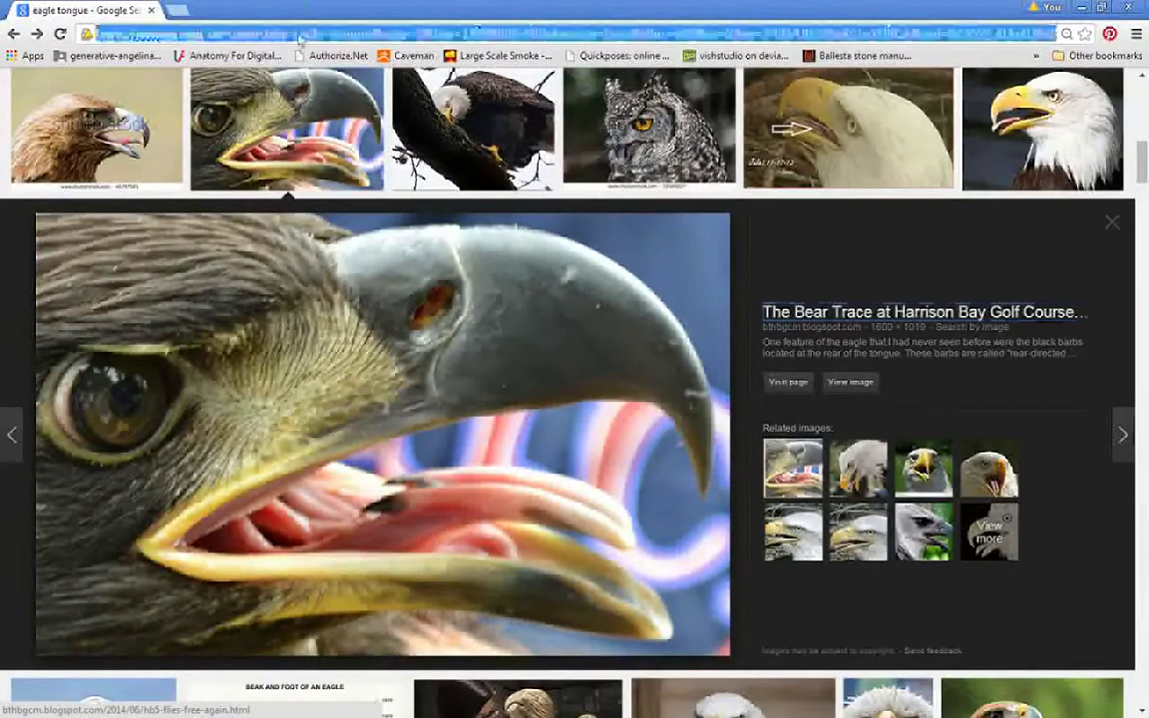
pyautogui.write('last st')
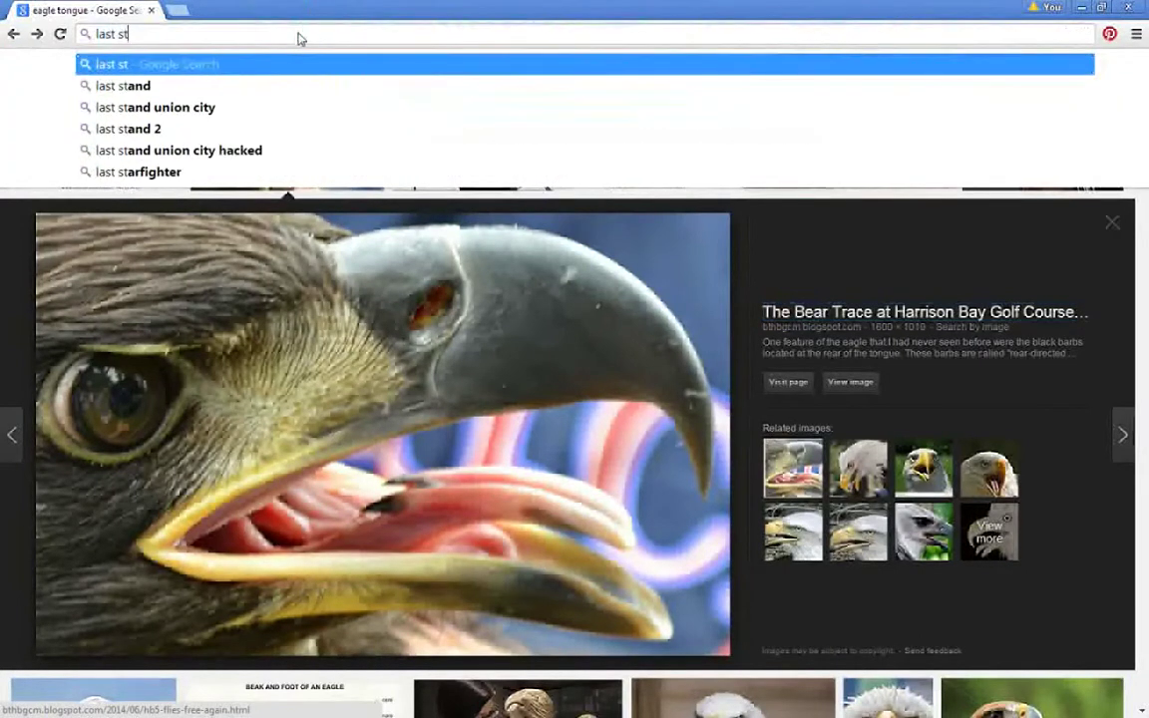
pyautogui.write('arfighter')
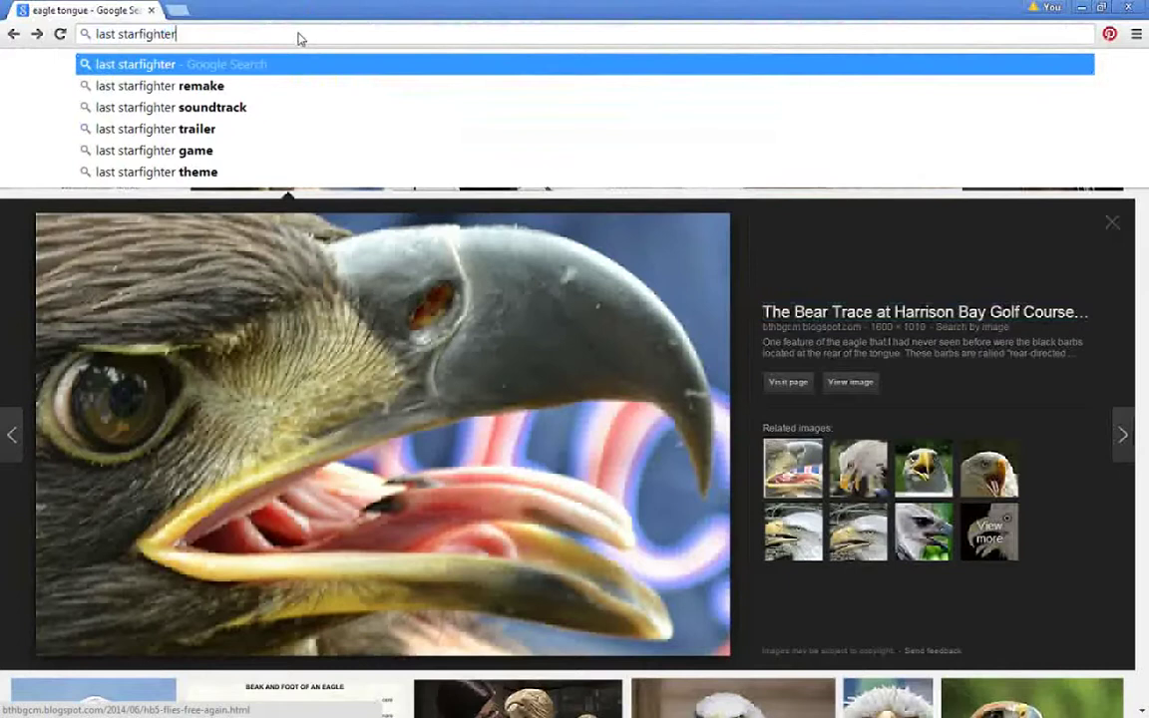
pyautogui.press('Return')
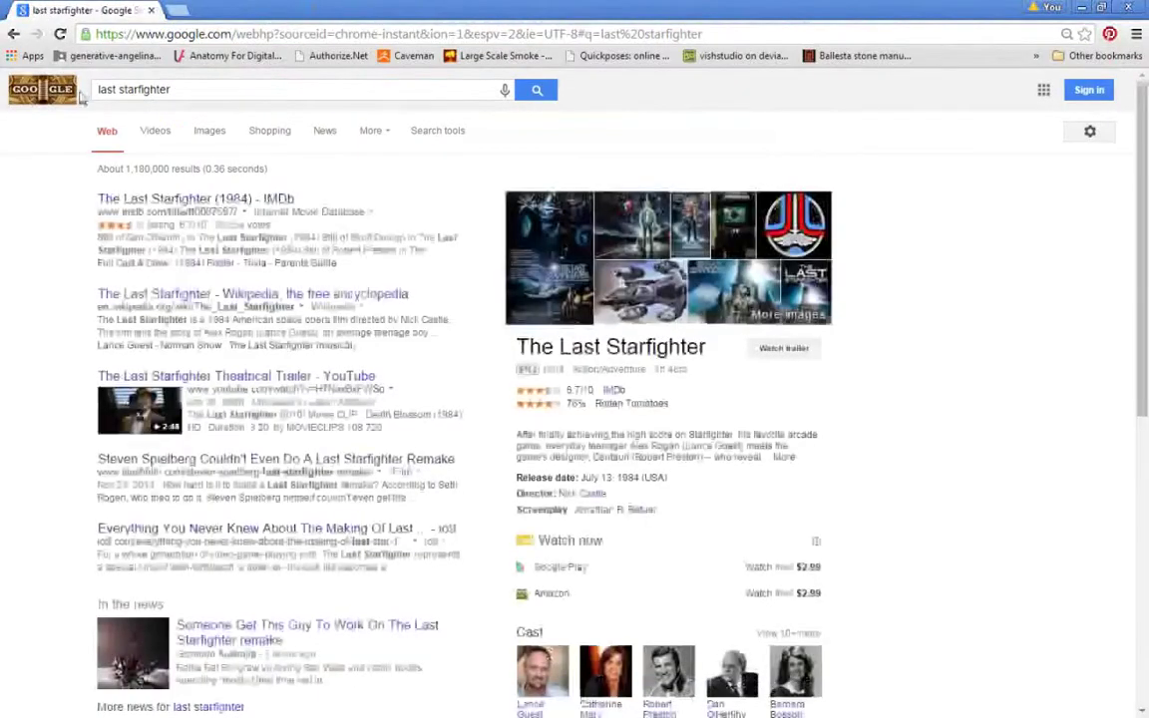
pyautogui.click(210, 137)
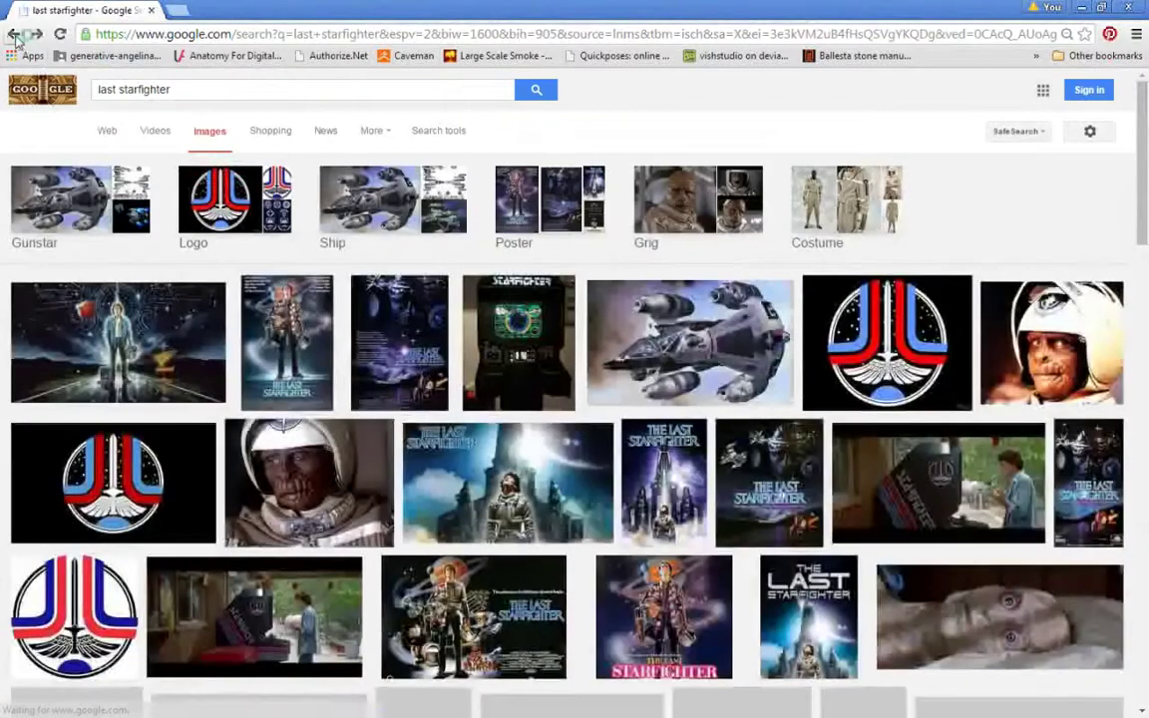
pyautogui.click(14, 35)
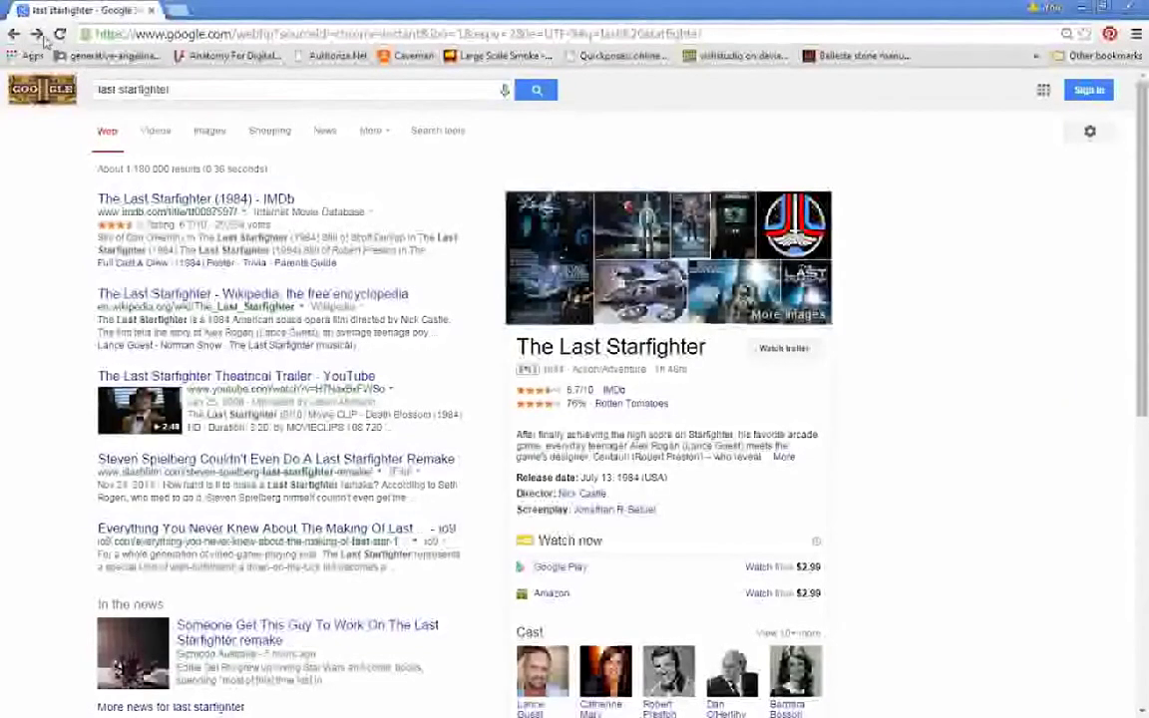
pyautogui.click(44, 37)
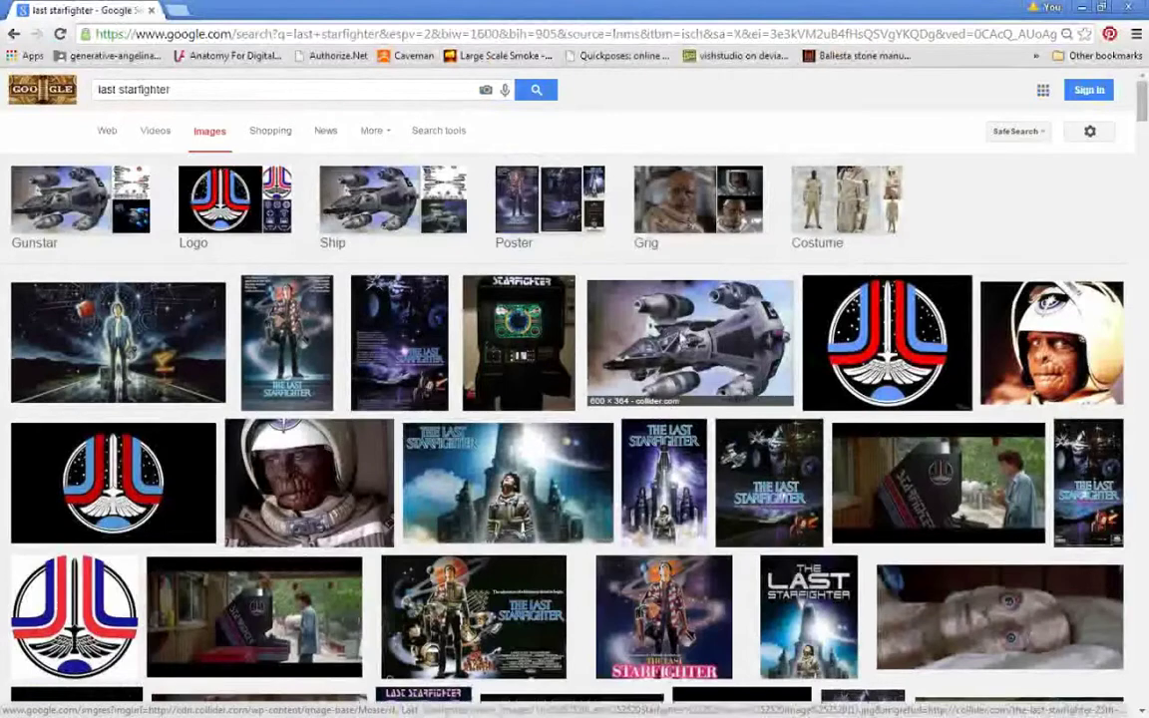
# Examine the alien character faces in the Last Starfighter image results, enlarging two film stills, and return to the ZBrush sculpt.
pyautogui.scroll(-2, 478, 489)
pyautogui.scroll(1, 478, 489)
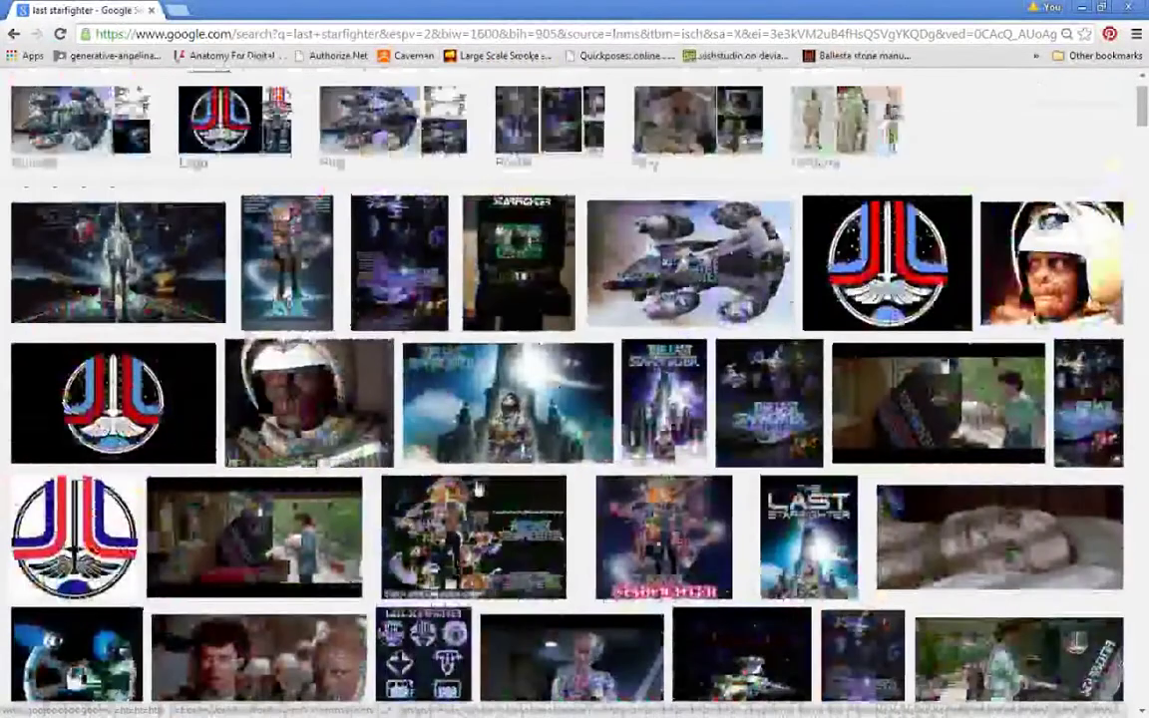
pyautogui.scroll(-3, 478, 488)
pyautogui.scroll(-1, 515, 300)
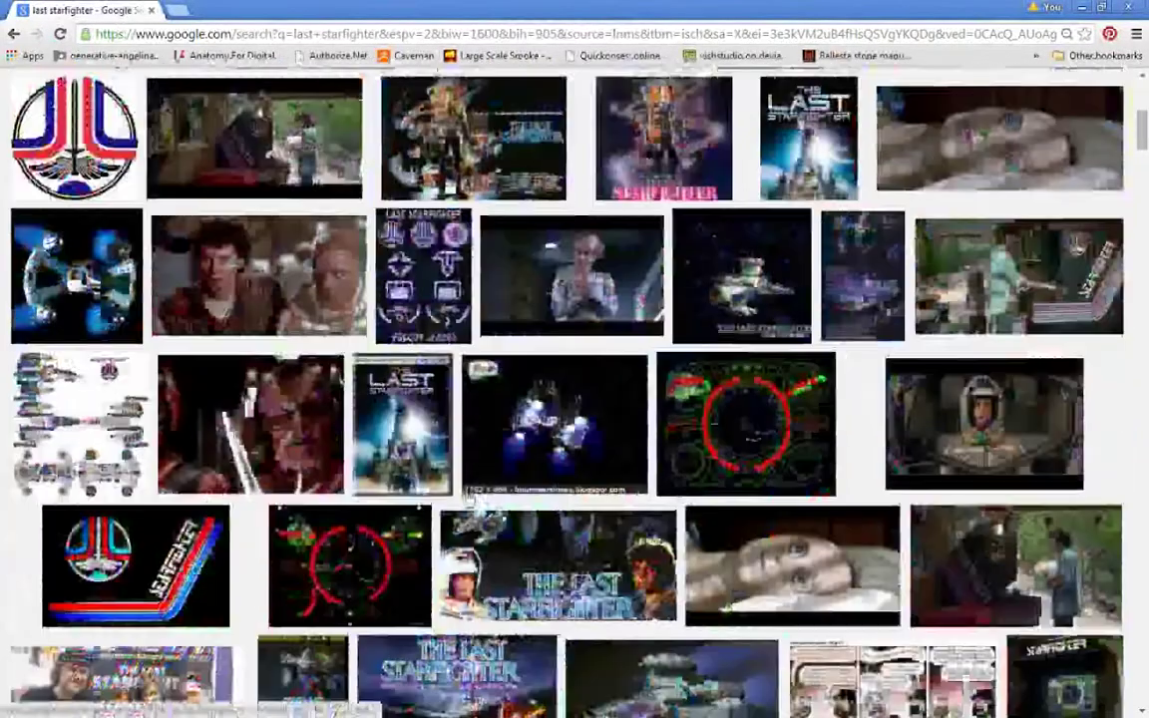
pyautogui.click(514, 300)
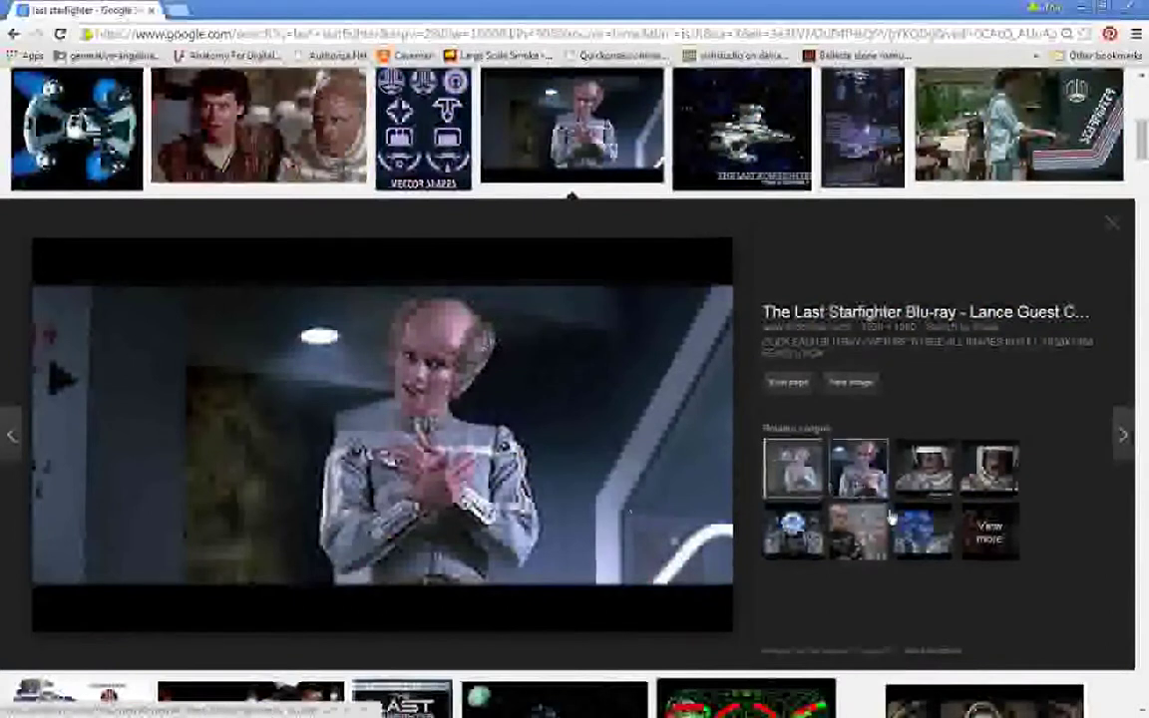
pyautogui.click(859, 529)
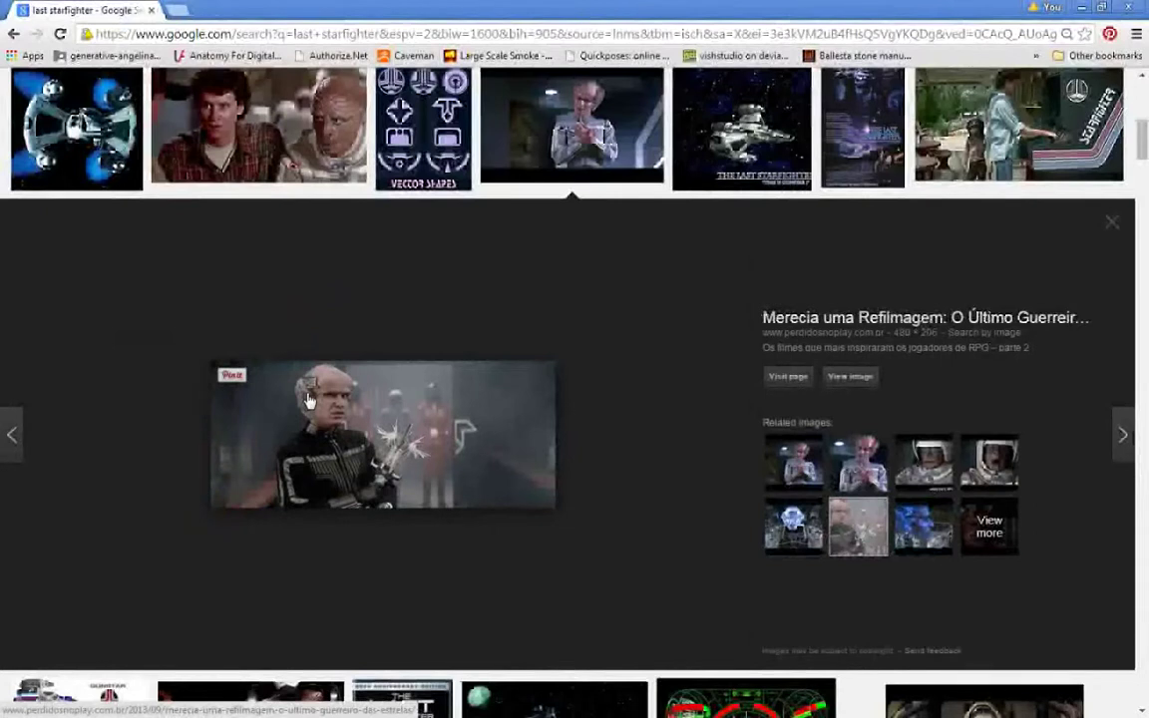
pyautogui.scroll(-3, 472, 315)
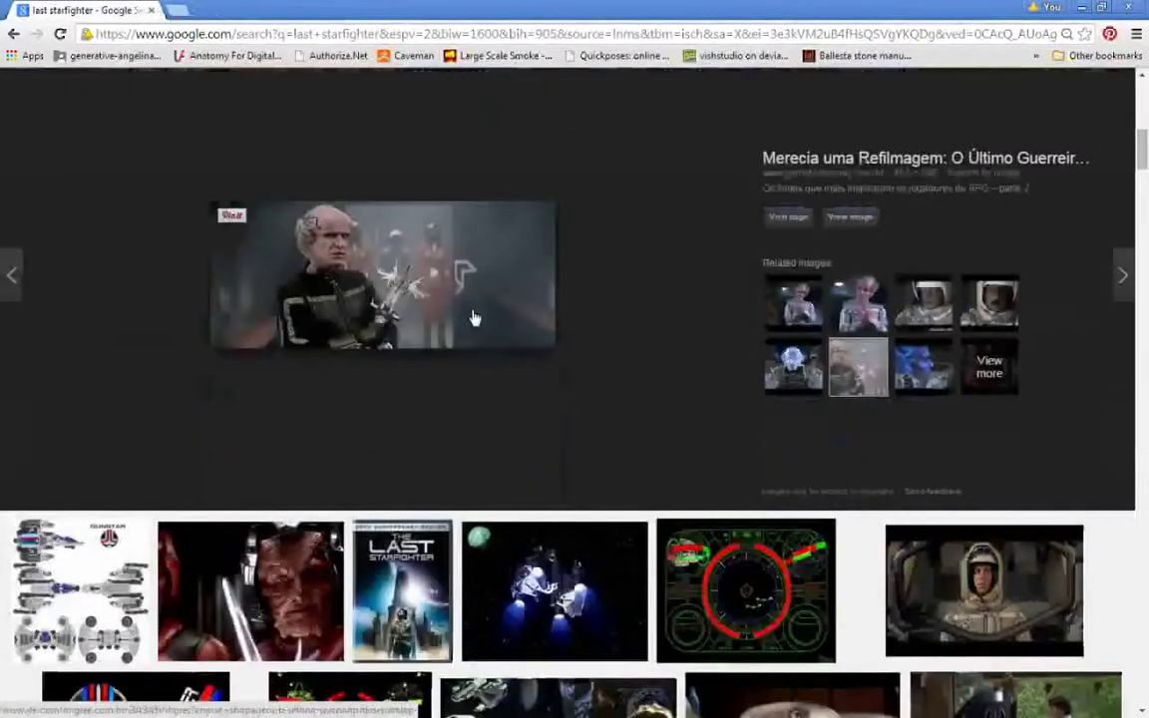
pyautogui.scroll(-5, 473, 316)
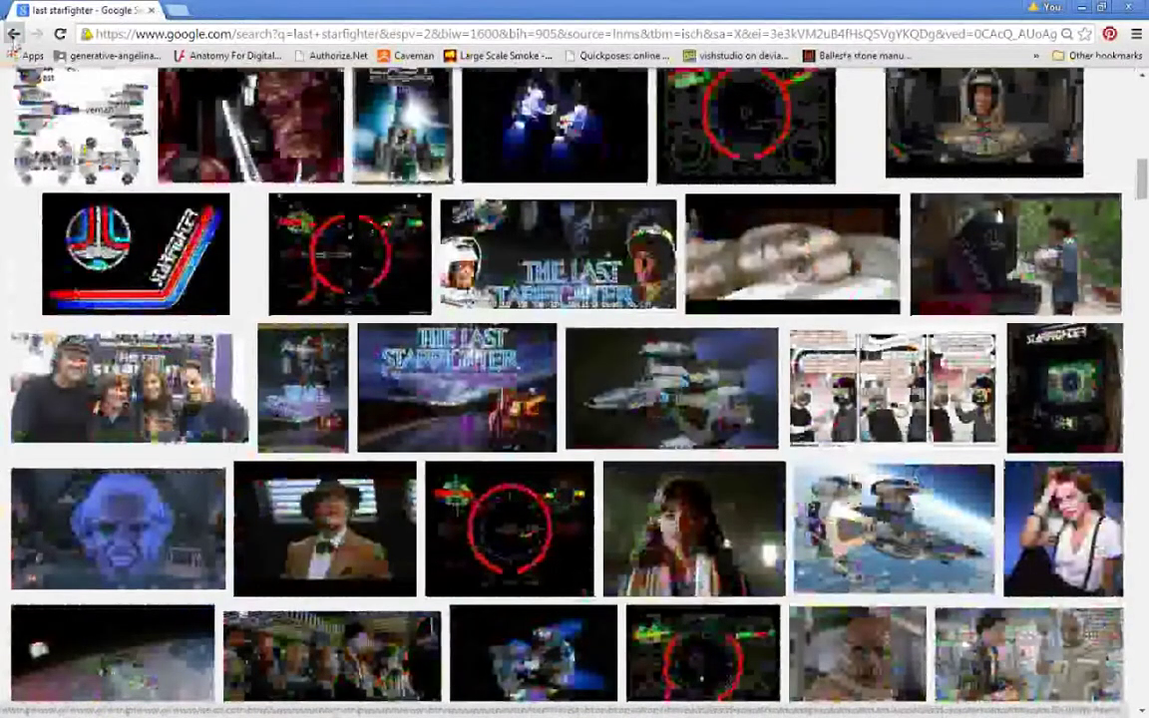
pyautogui.click(13, 34)
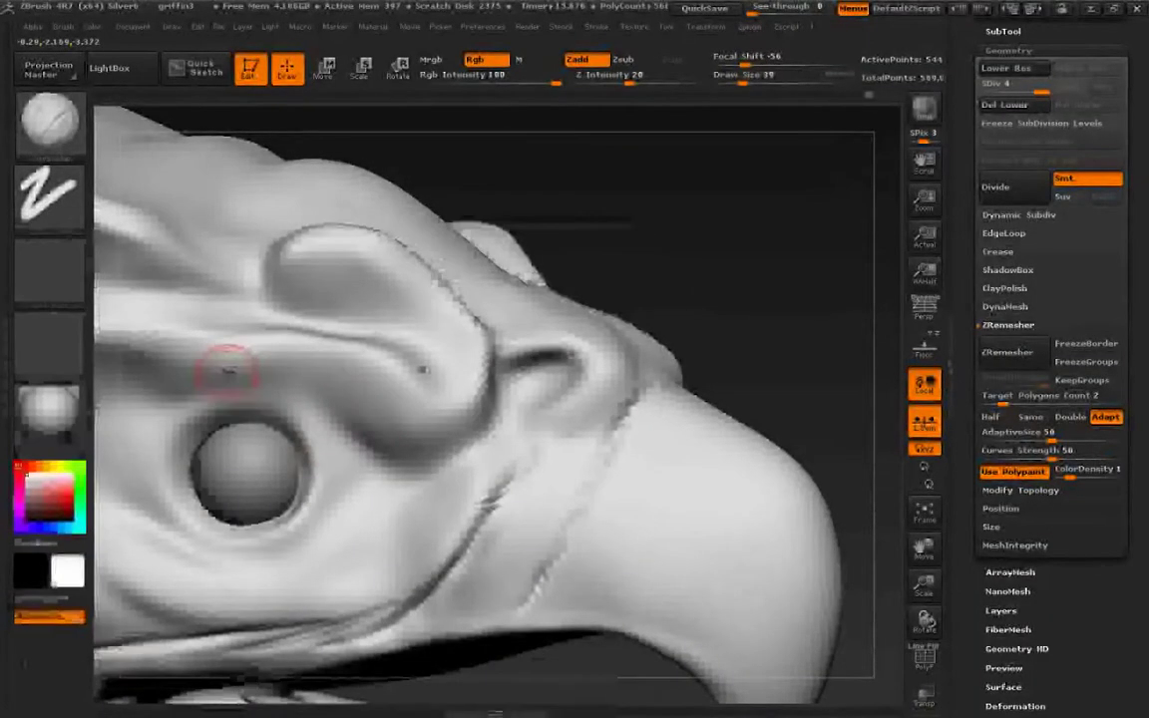
# Build up the raised rim and inner folds of the arched brow form with ClayBuildup at draw size 43.
pyautogui.moveTo(531, 436); pyautogui.dragTo(536, 384, button='right')
pyautogui.keyDown('alt'); pyautogui.moveTo(445, 379); pyautogui.dragTo(403, 423, button='right'); pyautogui.keyUp('alt')
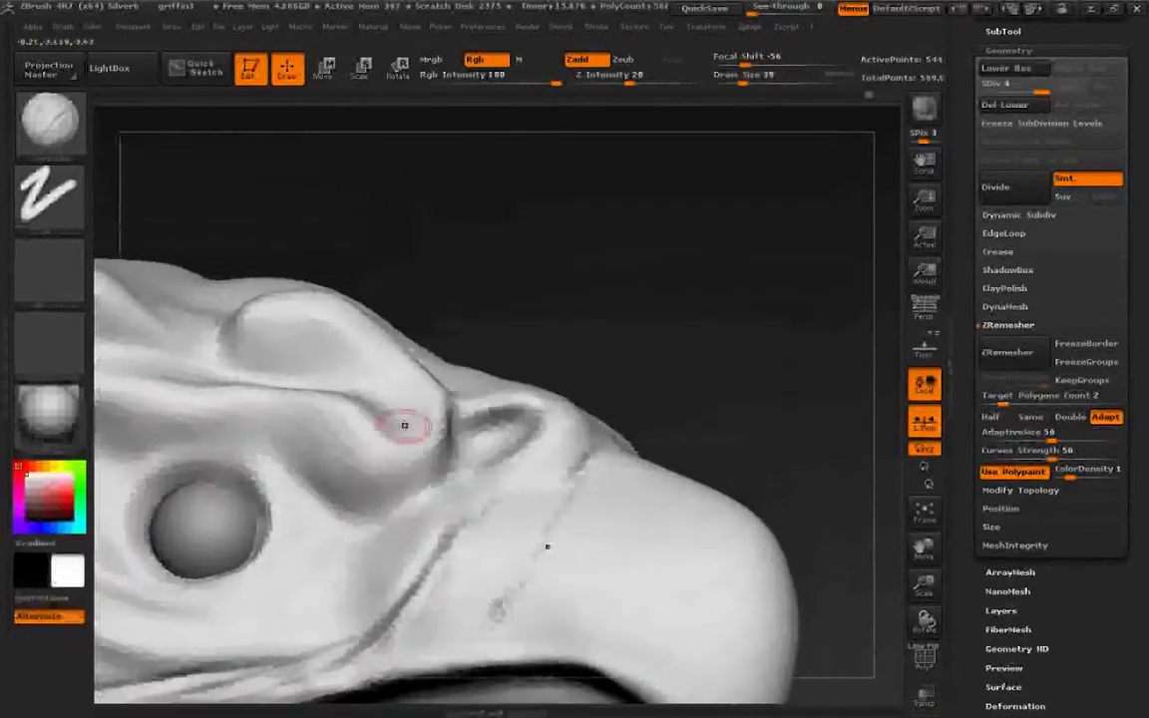
pyautogui.moveTo(433, 385)
pyautogui.mouseDown()
pyautogui.moveTo(385, 467)
pyautogui.moveTo(395, 495)
pyautogui.mouseUp()
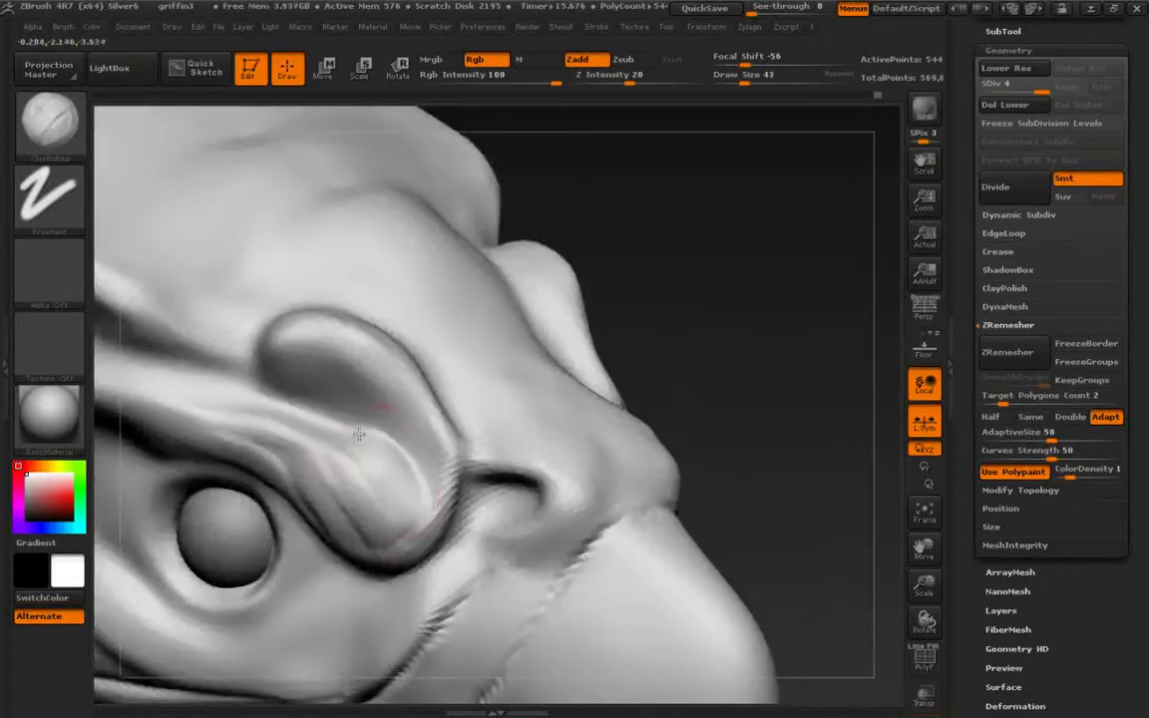
pyautogui.moveTo(427, 437)
pyautogui.mouseDown()
pyautogui.moveTo(365, 344)
pyautogui.moveTo(309, 327)
pyautogui.moveTo(379, 411)
pyautogui.mouseUp()
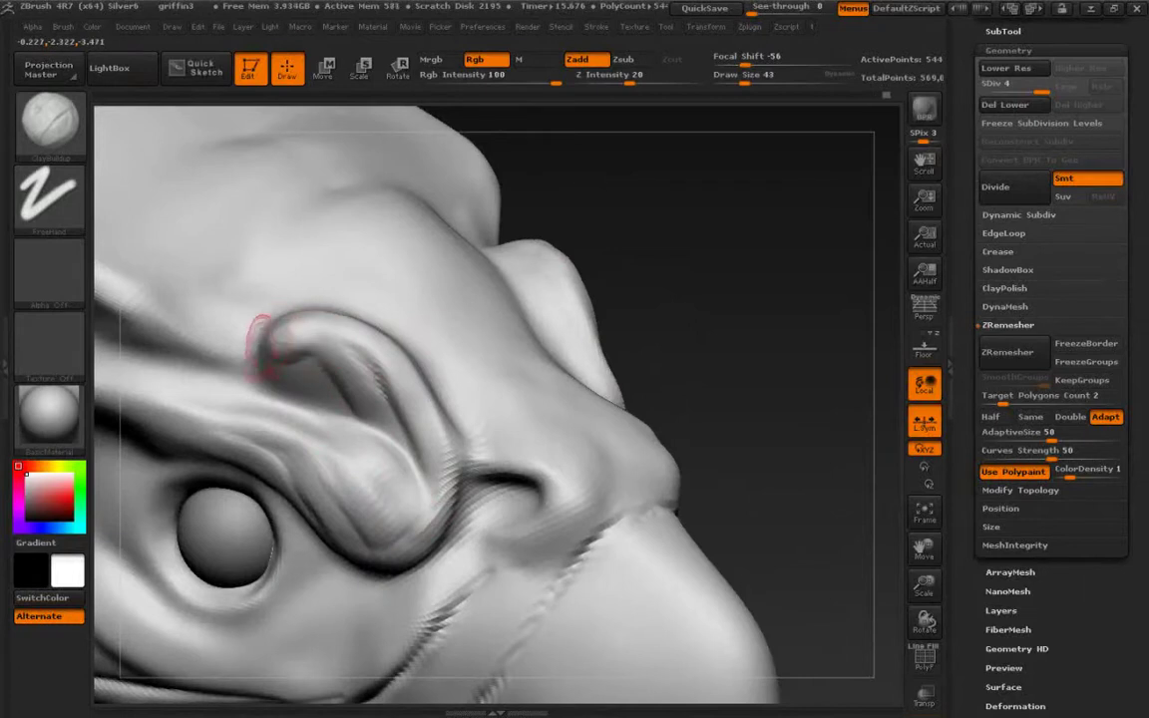
# Deepen the hollow inside the upper end of the arched brow fold, and smooth its inner surface.
pyautogui.moveTo(275, 278)
pyautogui.mouseDown(button='right')
pyautogui.moveTo(346, 275)
pyautogui.moveTo(394, 314)
pyautogui.mouseUp(button='right')
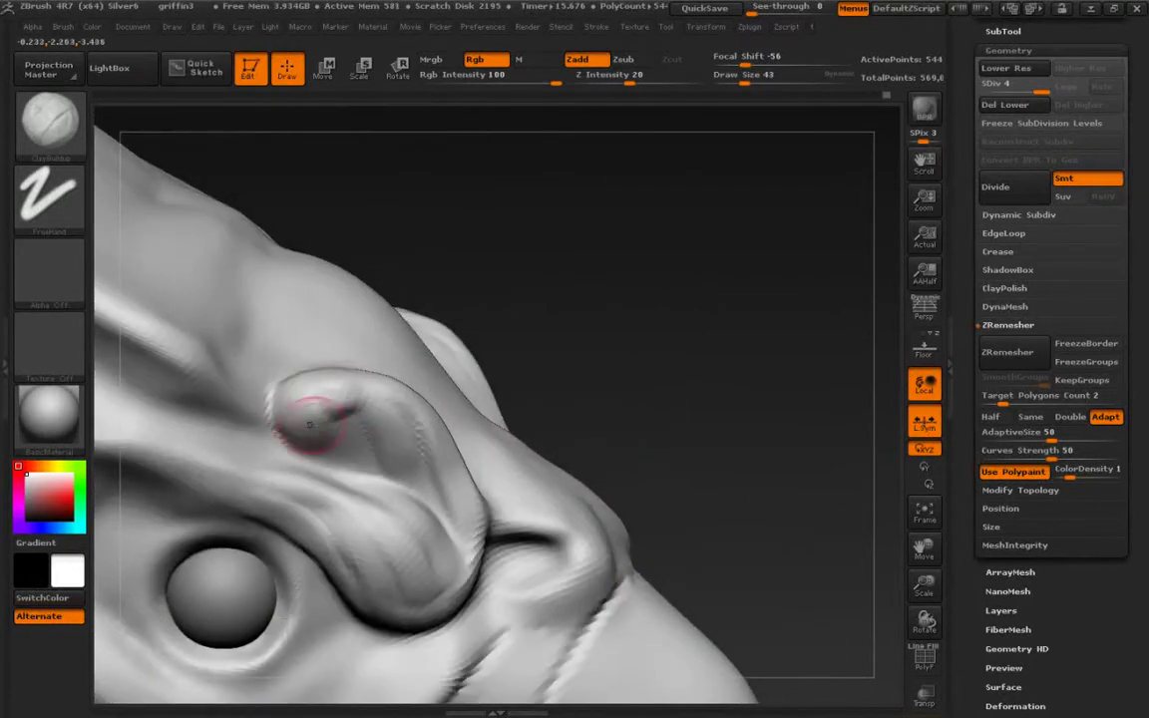
pyautogui.moveTo(326, 418); pyautogui.dragTo(274, 397, button='right')
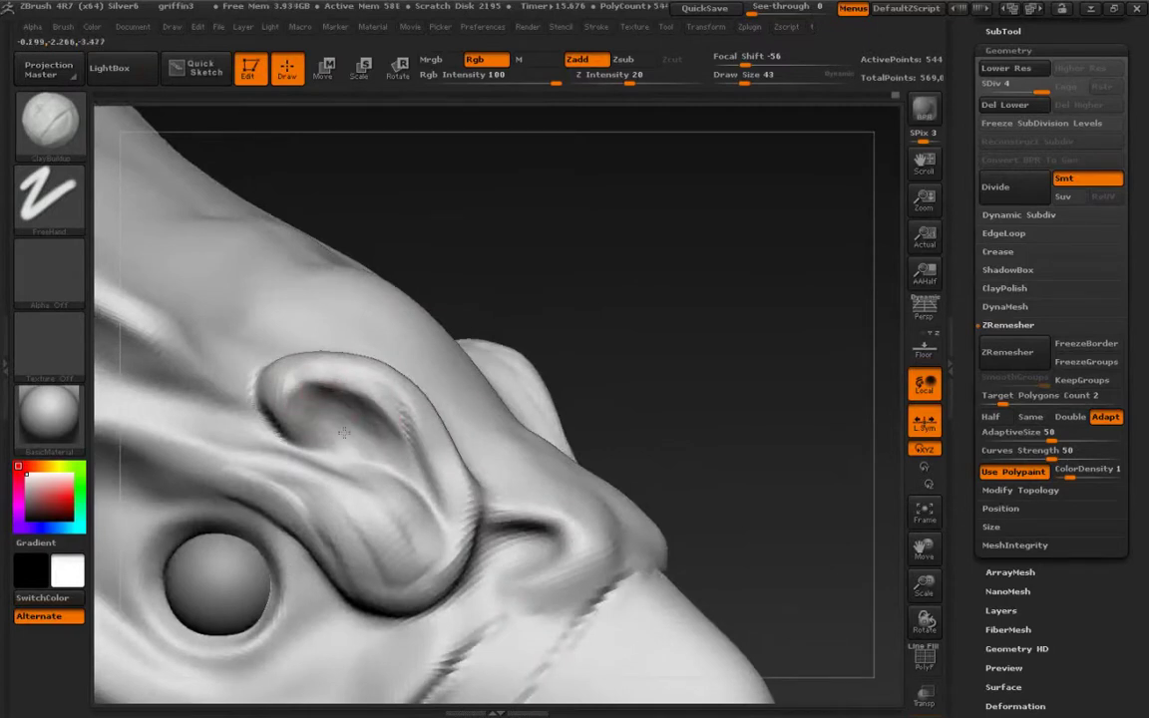
pyautogui.keyDown('shift'); pyautogui.moveTo(315, 392); pyautogui.dragTo(284, 397); pyautogui.keyUp('shift')
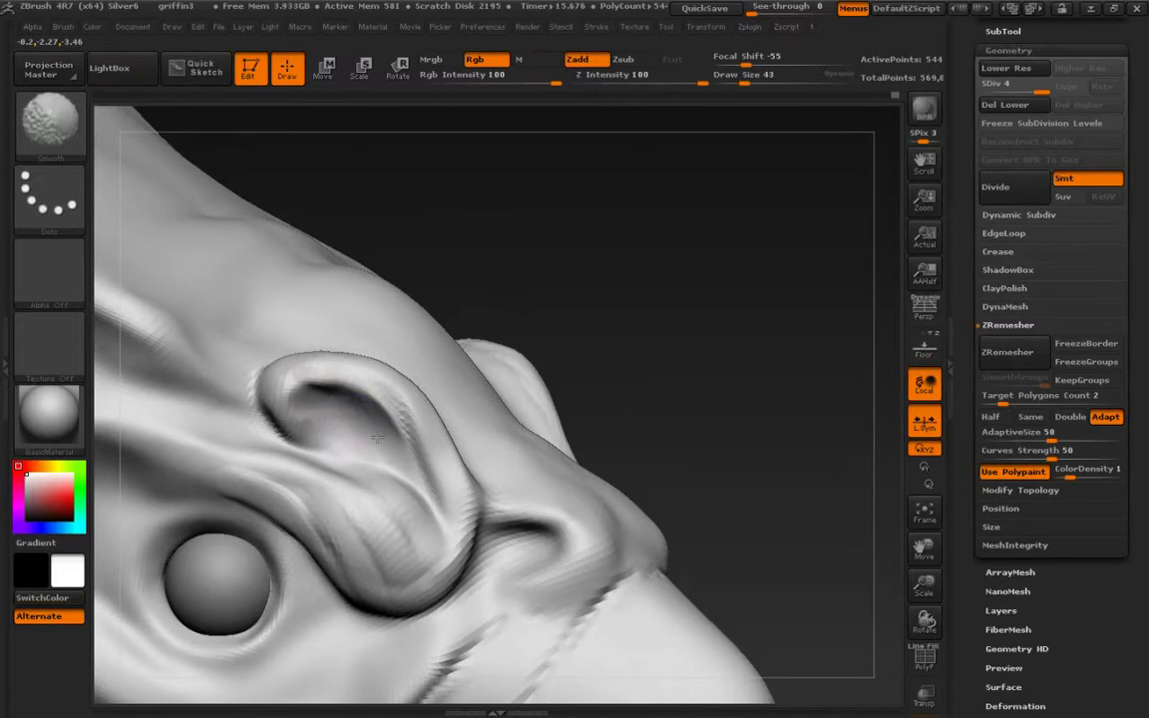
# Build up the ridge between the eye and the arched brow fold with ClayBuildup at draw size 51, and smooth it.
pyautogui.moveTo(239, 383)
pyautogui.keyDown('alt'); pyautogui.mouseDown(button='right')
pyautogui.moveTo(334, 403)
pyautogui.moveTo(213, 364)
pyautogui.moveTo(290, 366)
pyautogui.moveTo(435, 511)
pyautogui.moveTo(321, 461)
pyautogui.mouseUp(button='right'); pyautogui.keyUp('alt')
pyautogui.moveTo(547, 454); pyautogui.dragTo(353, 446, button='right')
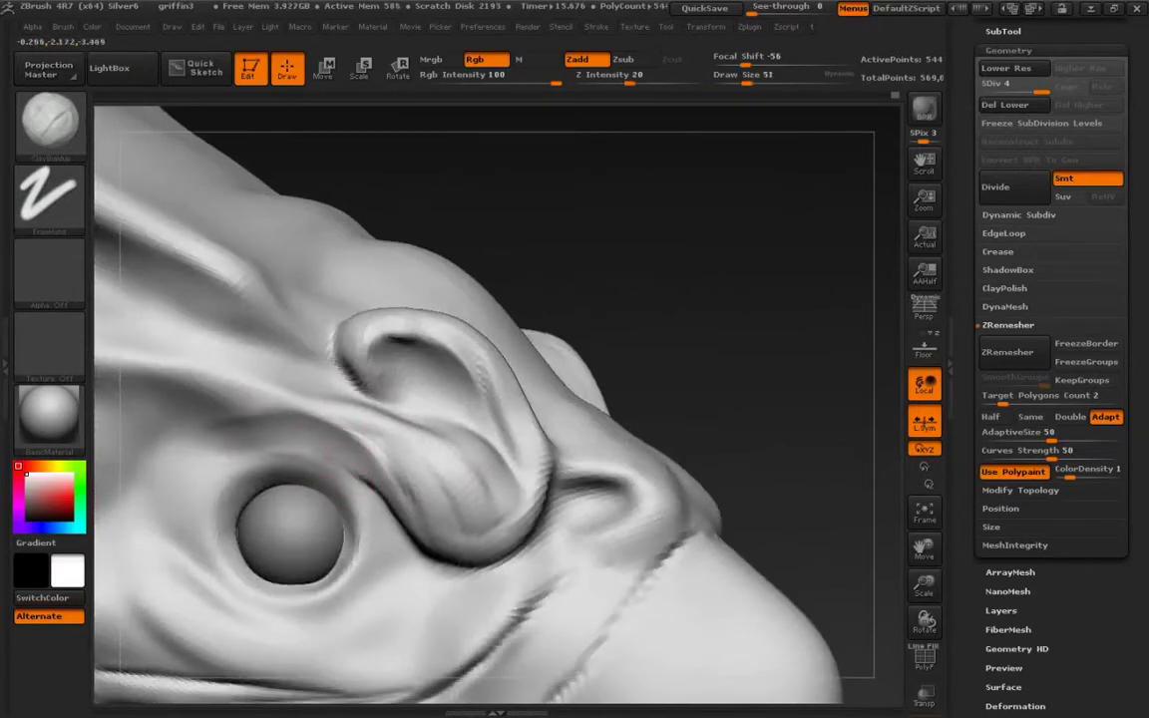
pyautogui.press('shift')
pyautogui.keyDown('shift'); pyautogui.moveTo(377, 492); pyautogui.dragTo(354, 467); pyautogui.keyUp('shift')
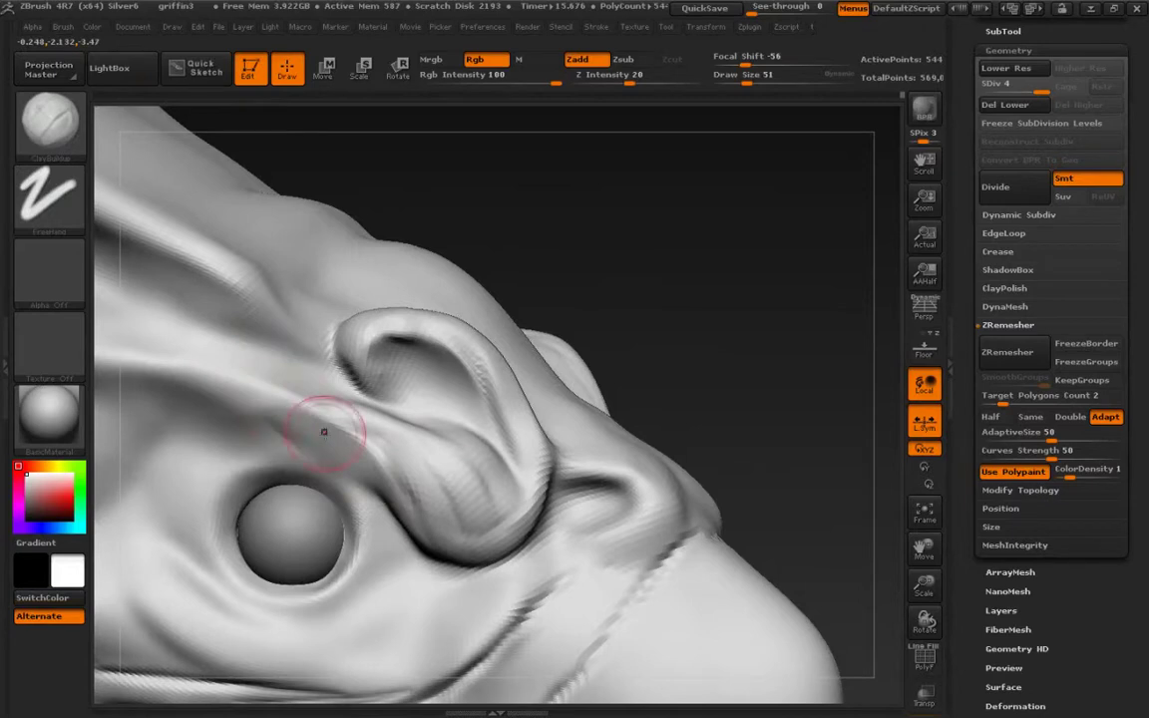
# Add long flowing strands along the ridge from the frill into the brow at draw size 59, and smooth them.
pyautogui.moveTo(306, 404)
pyautogui.keyDown('alt'); pyautogui.mouseDown(button='right')
pyautogui.moveTo(439, 439)
pyautogui.moveTo(290, 439)
pyautogui.moveTo(317, 435)
pyautogui.mouseUp(button='right'); pyautogui.keyUp('alt')
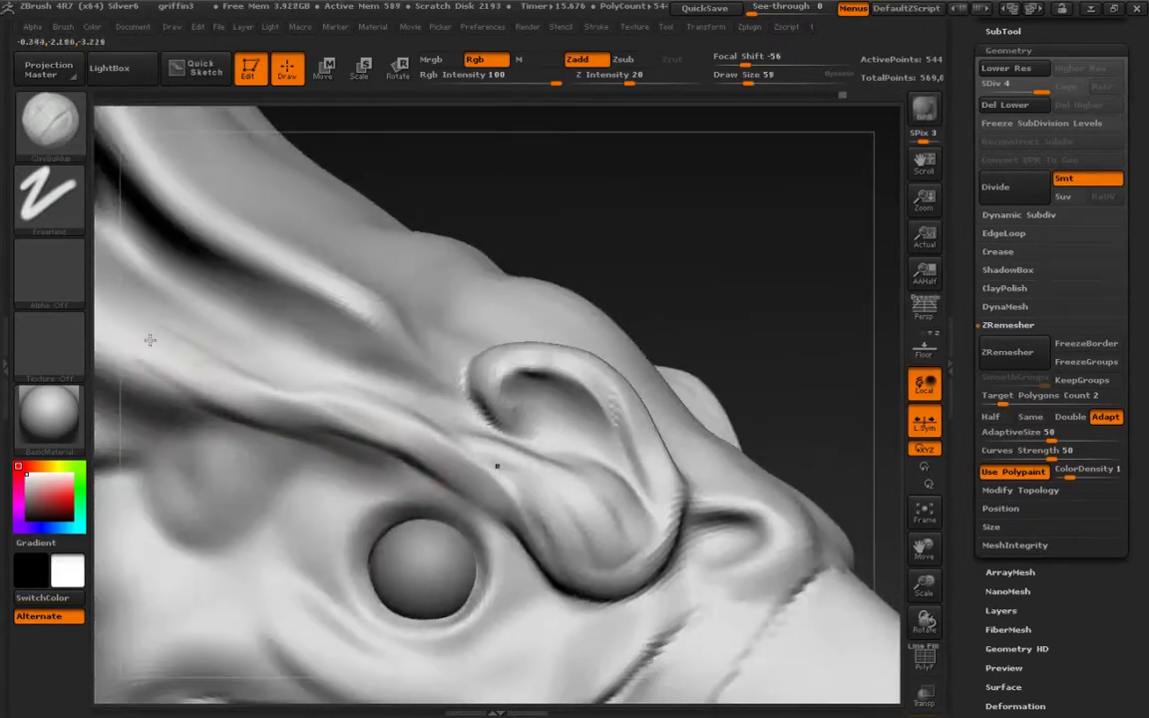
pyautogui.moveTo(161, 346); pyautogui.dragTo(261, 383)
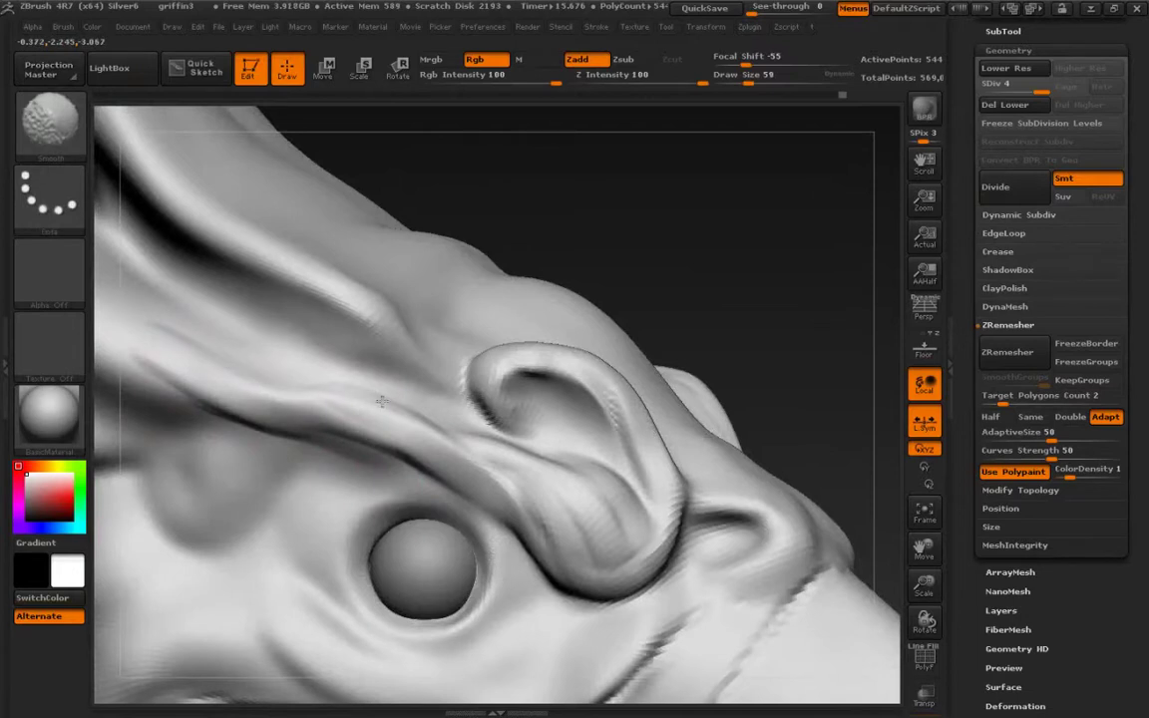
pyautogui.keyDown('shift'); pyautogui.moveTo(382, 402); pyautogui.dragTo(483, 468); pyautogui.keyUp('shift')
# Carve the groove under the large crest lobe and build up its raised rim to the tip at draw size 59, smoothing the strokes.
pyautogui.moveTo(507, 490)
pyautogui.mouseDown(button='right')
pyautogui.moveTo(548, 477)
pyautogui.moveTo(539, 379)
pyautogui.mouseUp(button='right')
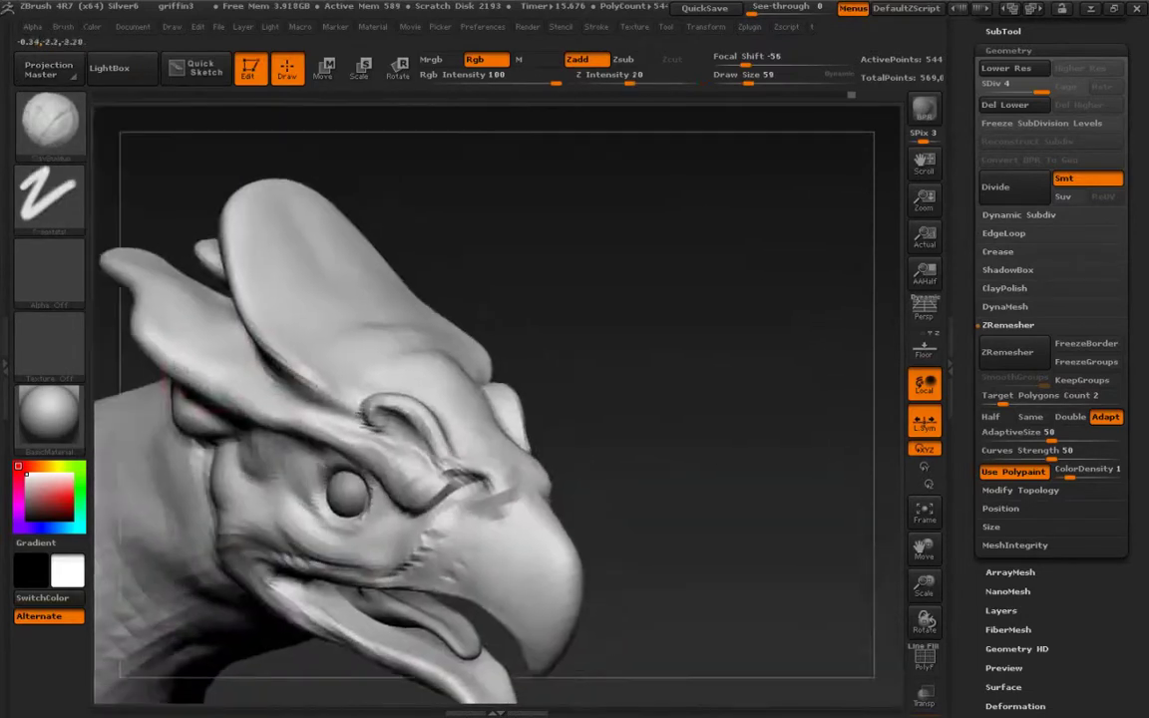
pyautogui.moveTo(369, 324); pyautogui.dragTo(333, 431, button='right')
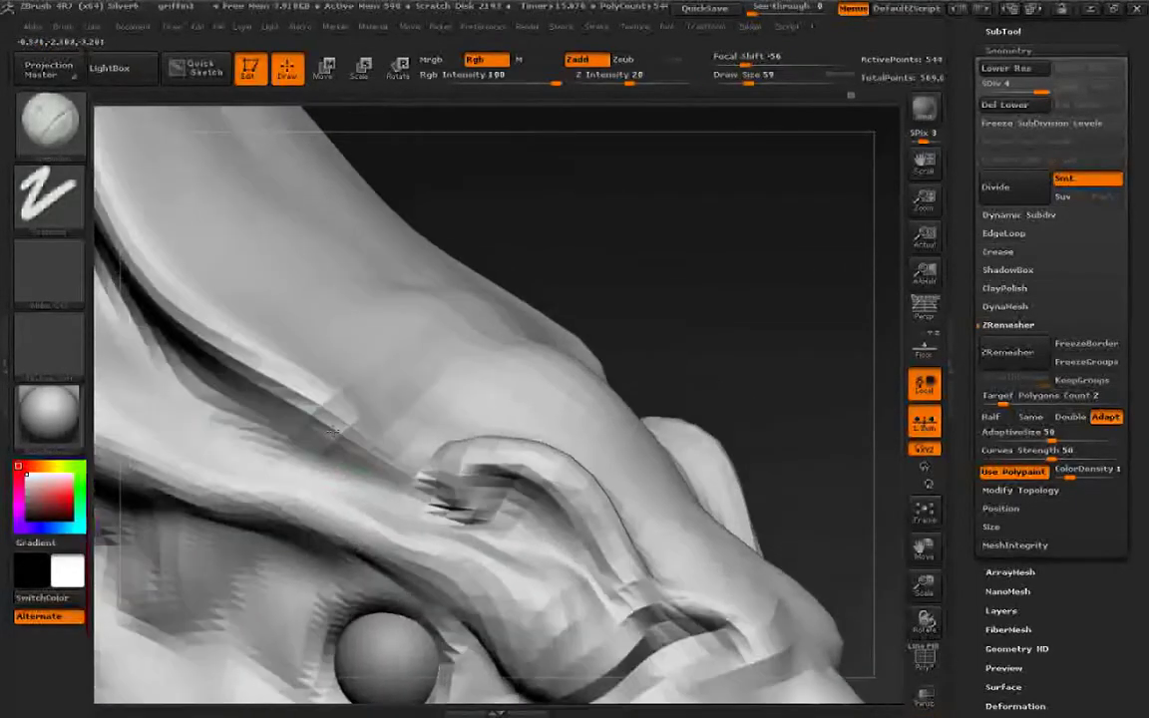
pyautogui.keyDown('alt'); pyautogui.moveTo(332, 431); pyautogui.dragTo(343, 444); pyautogui.keyUp('alt')
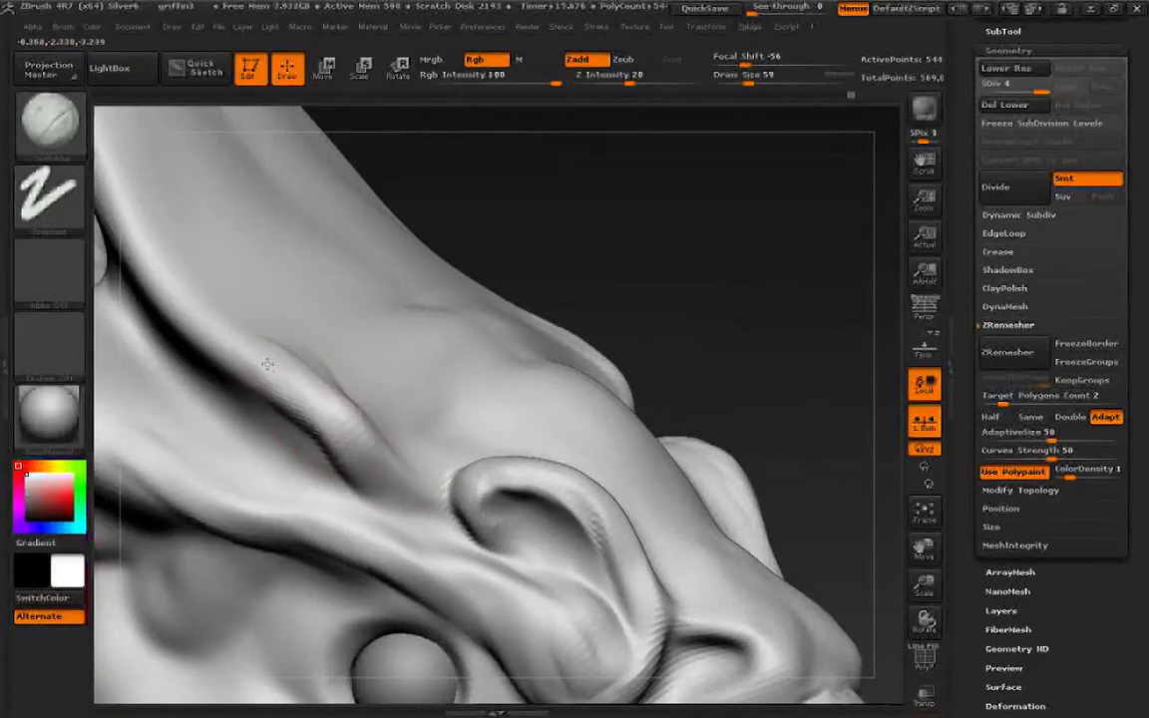
pyautogui.keyDown('alt'); pyautogui.moveTo(268, 364); pyautogui.dragTo(349, 504, button='right'); pyautogui.keyUp('alt')
pyautogui.moveTo(325, 504)
pyautogui.mouseDown()
pyautogui.moveTo(182, 285)
pyautogui.moveTo(160, 192)
pyautogui.mouseUp()
pyautogui.keyDown('shift'); pyautogui.moveTo(190, 256); pyautogui.dragTo(198, 236); pyautogui.keyUp('shift')
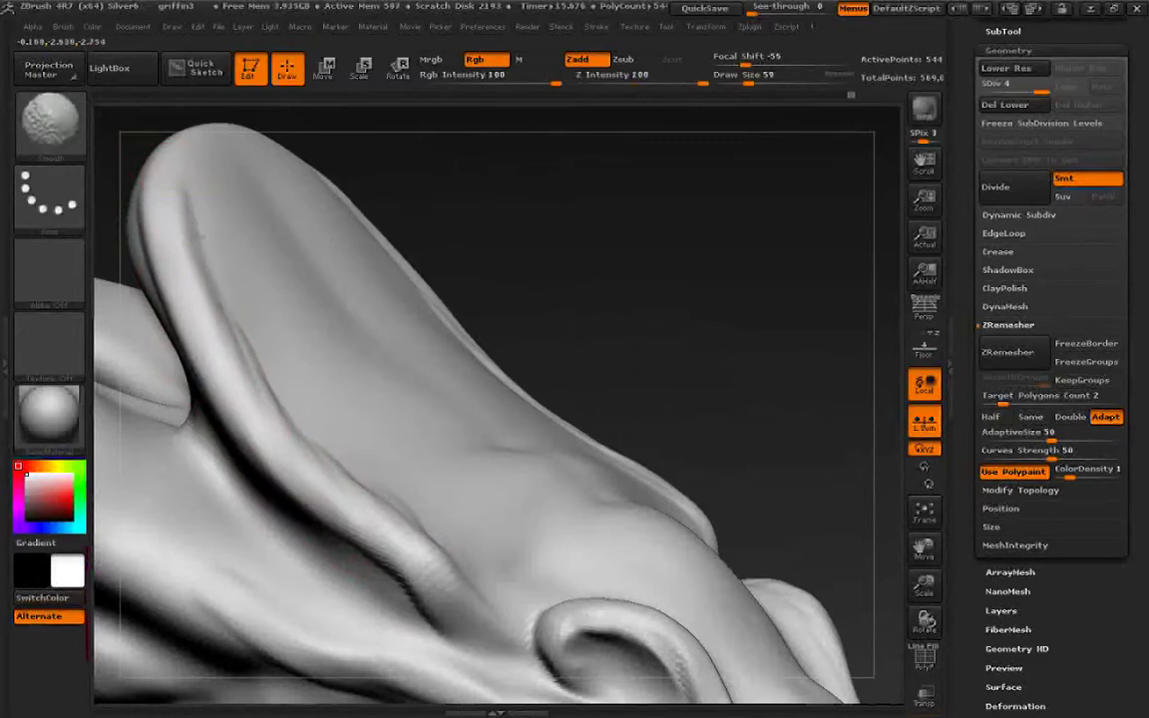
pyautogui.keyDown('shift'); pyautogui.moveTo(393, 495); pyautogui.dragTo(381, 490); pyautogui.keyUp('shift')
# Sculpt curved skin folds beneath the eye and back around the mouth corner with ClayBuildup at draw sizes 43 and 47.
pyautogui.moveTo(380, 490)
pyautogui.mouseDown(button='right')
pyautogui.moveTo(279, 429)
pyautogui.moveTo(262, 390)
pyautogui.moveTo(184, 331)
pyautogui.moveTo(363, 261)
pyautogui.moveTo(354, 399)
pyautogui.mouseUp(button='right')
pyautogui.moveTo(427, 511)
pyautogui.keyDown('alt'); pyautogui.mouseDown(button='right')
pyautogui.moveTo(405, 457)
pyautogui.moveTo(440, 508)
pyautogui.mouseUp(button='right'); pyautogui.keyUp('alt')
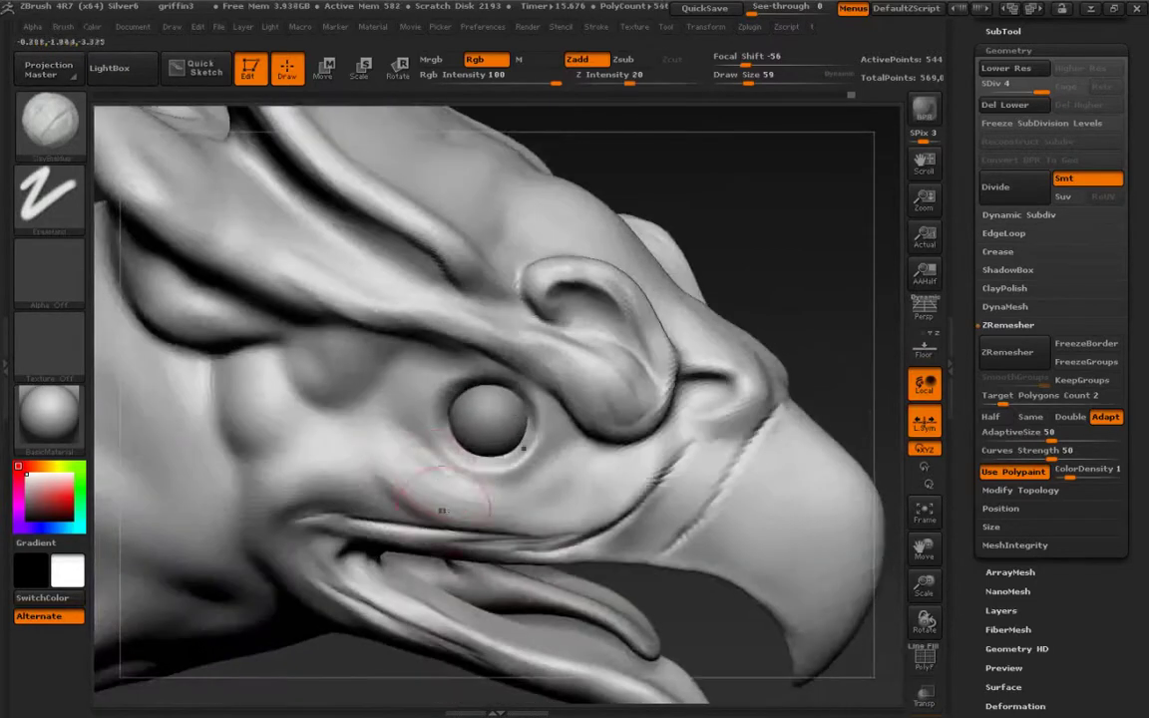
pyautogui.moveTo(401, 419)
pyautogui.mouseDown(button='right')
pyautogui.moveTo(463, 445)
pyautogui.moveTo(498, 441)
pyautogui.mouseUp(button='right')
pyautogui.press('[')
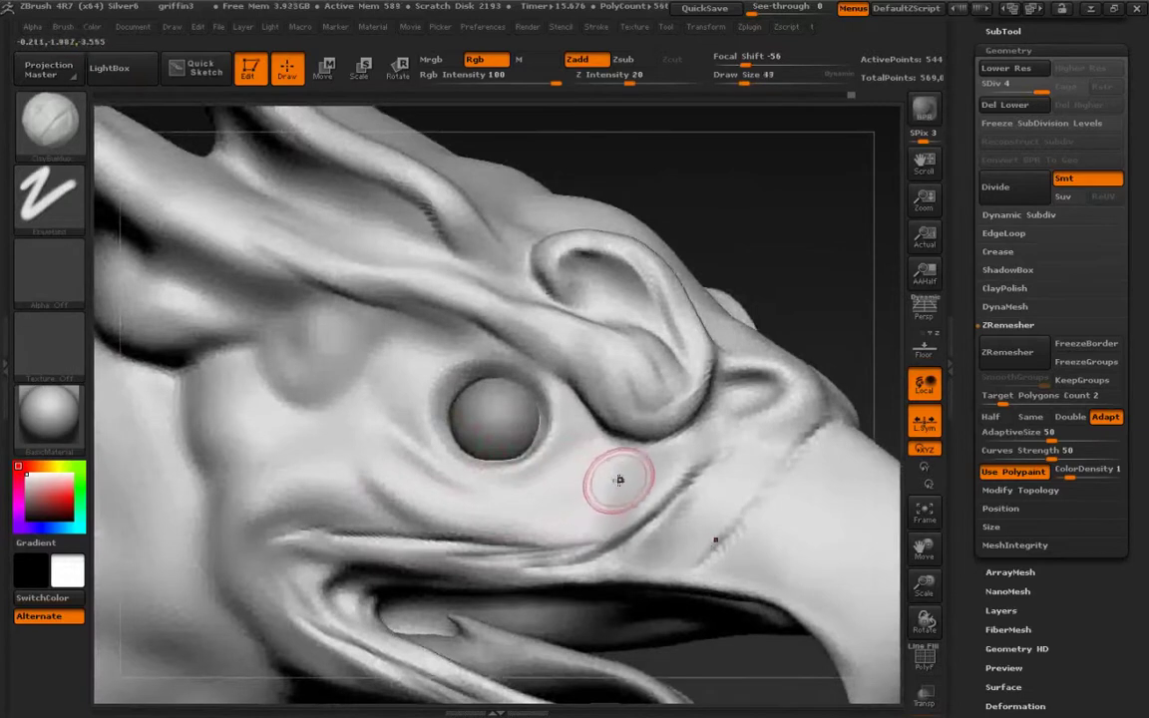
pyautogui.moveTo(359, 435)
pyautogui.mouseDown()
pyautogui.moveTo(487, 482)
pyautogui.moveTo(603, 419)
pyautogui.moveTo(407, 488)
pyautogui.moveTo(548, 497)
pyautogui.mouseUp()
pyautogui.moveTo(407, 522)
pyautogui.mouseDown()
pyautogui.moveTo(299, 522)
pyautogui.moveTo(252, 550)
pyautogui.mouseUp()
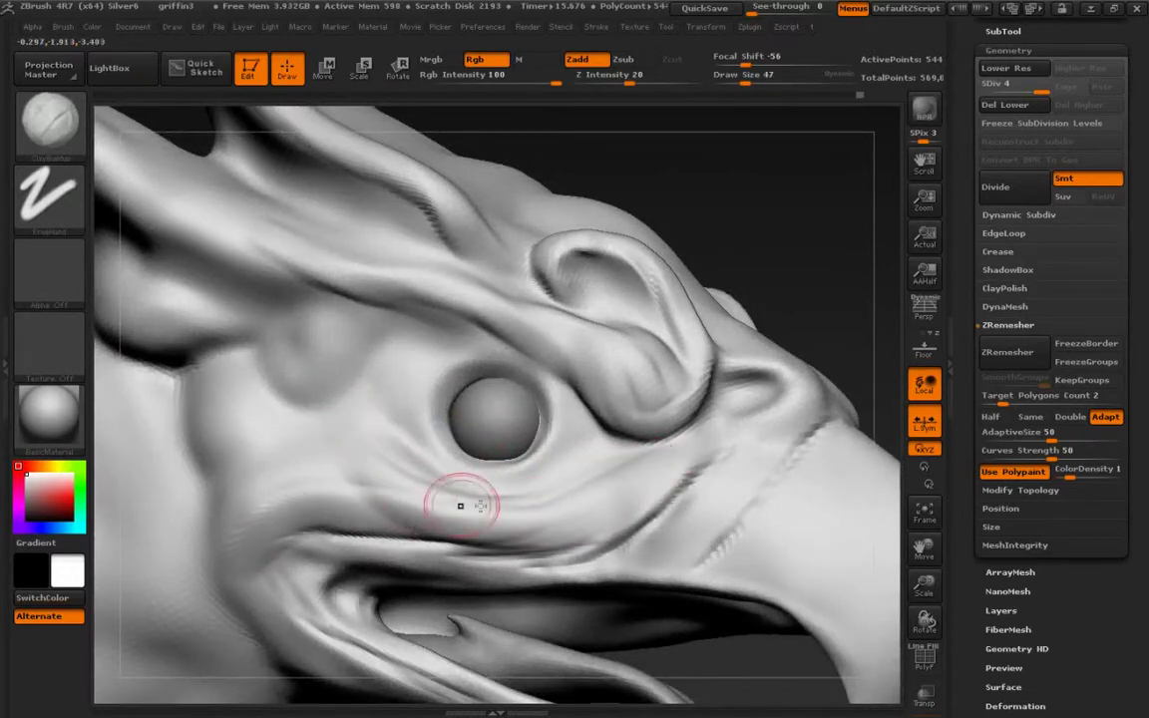
pyautogui.moveTo(462, 506)
pyautogui.mouseDown()
pyautogui.moveTo(367, 508)
pyautogui.moveTo(249, 558)
pyautogui.mouseUp()
pyautogui.press('shift')
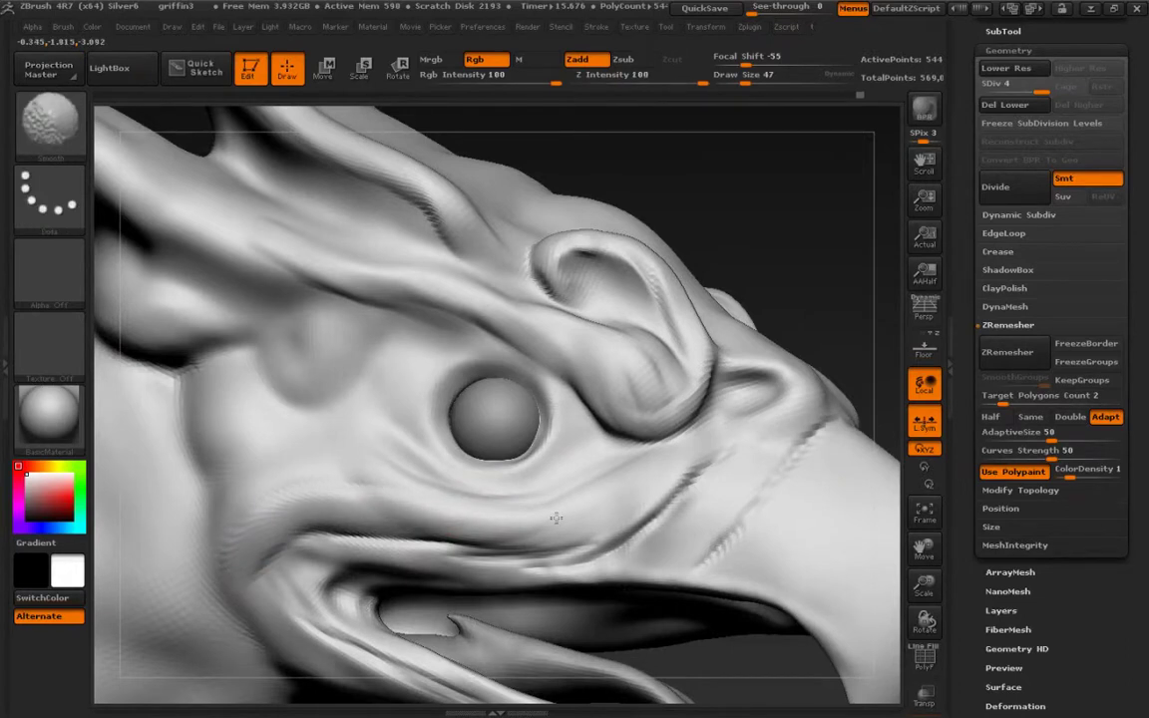
# Define the underside of the brow ridge above the temple bulge, and smooth the transition at draw size 51.
pyautogui.moveTo(305, 403)
pyautogui.mouseDown(button='right')
pyautogui.moveTo(351, 457)
pyautogui.moveTo(284, 344)
pyautogui.mouseUp(button='right')
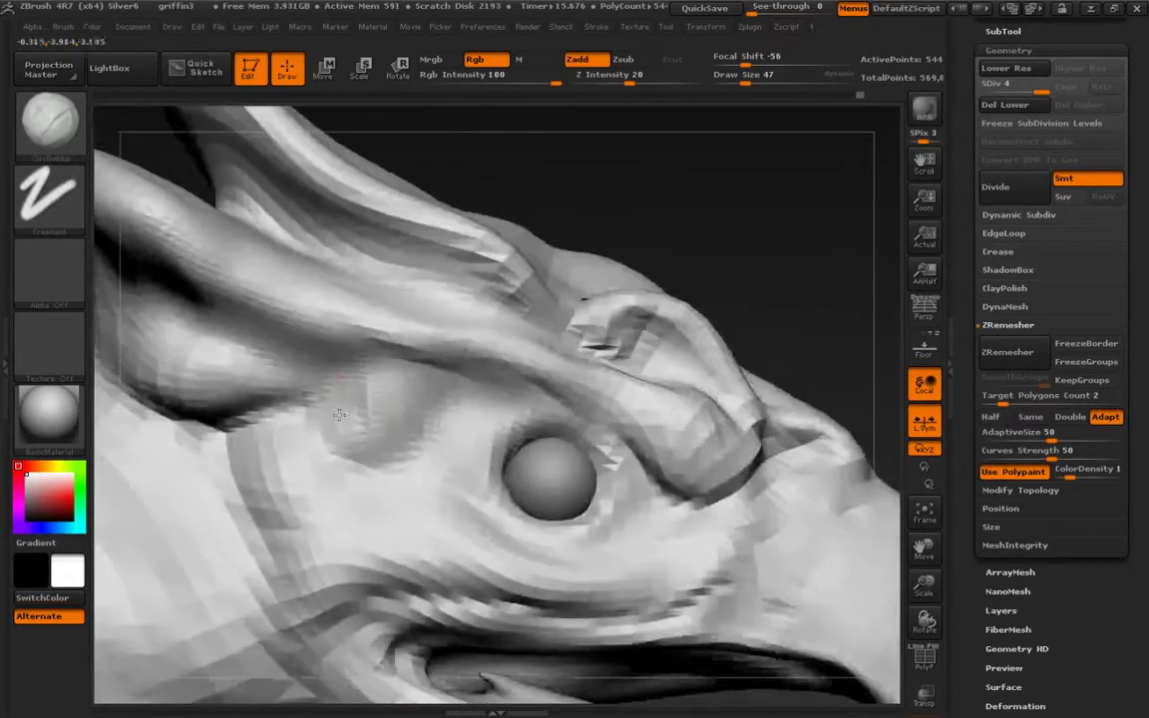
pyautogui.keyDown('alt'); pyautogui.moveTo(469, 379); pyautogui.dragTo(444, 379, button='right'); pyautogui.keyUp('alt')
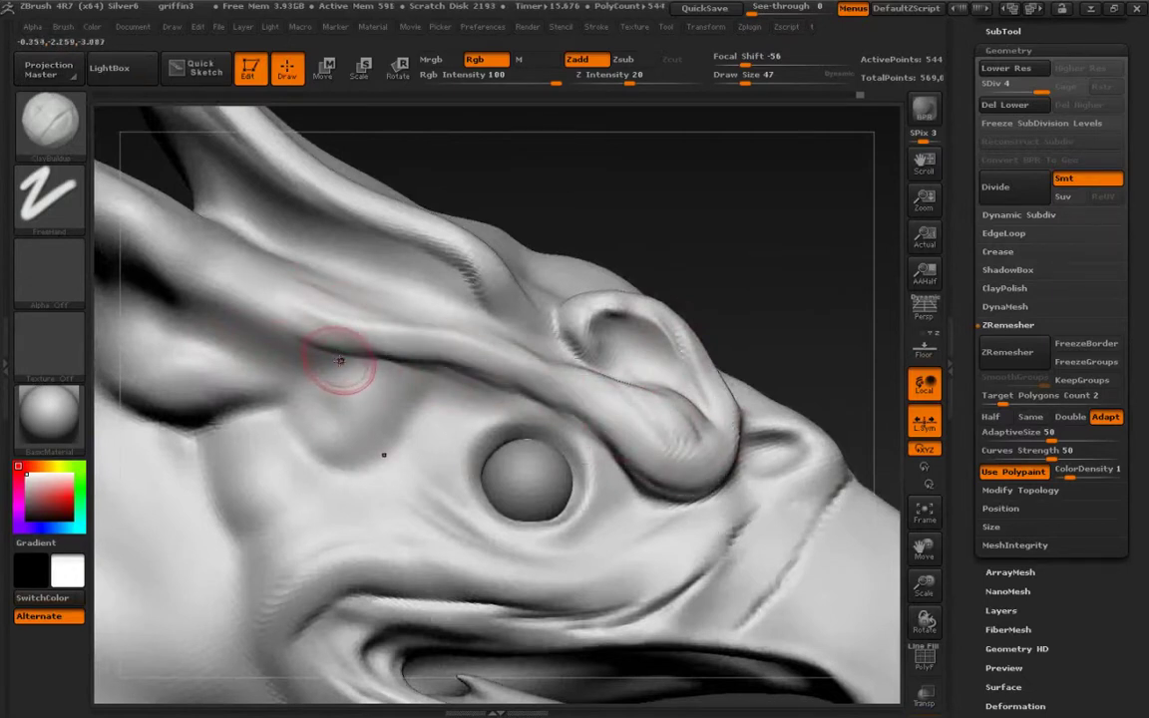
pyautogui.moveTo(336, 354)
pyautogui.keyDown('shift'); pyautogui.mouseDown()
pyautogui.moveTo(366, 335)
pyautogui.moveTo(356, 331)
pyautogui.mouseUp(); pyautogui.keyUp('shift')
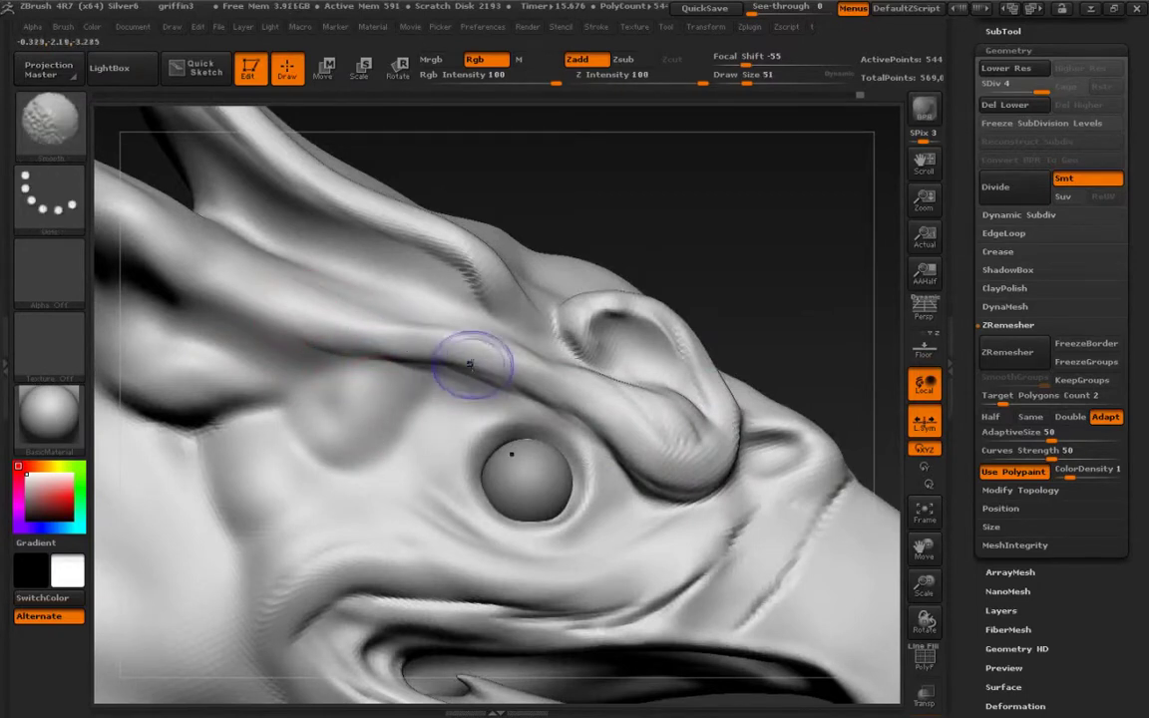
pyautogui.keyDown('alt'); pyautogui.moveTo(403, 354); pyautogui.dragTo(474, 341, button='right'); pyautogui.keyUp('alt')
pyautogui.moveTo(477, 378)
pyautogui.mouseDown()
pyautogui.moveTo(385, 392)
pyautogui.moveTo(421, 374)
pyautogui.moveTo(415, 395)
pyautogui.moveTo(379, 377)
pyautogui.moveTo(397, 406)
pyautogui.moveTo(431, 398)
pyautogui.mouseUp()
# Sculpt the crease between the temple bulge and the eye socket, and soften it by smoothing at draw size 27.
pyautogui.keyDown('alt'); pyautogui.moveTo(510, 396); pyautogui.dragTo(449, 385, button='right'); pyautogui.keyUp('alt')
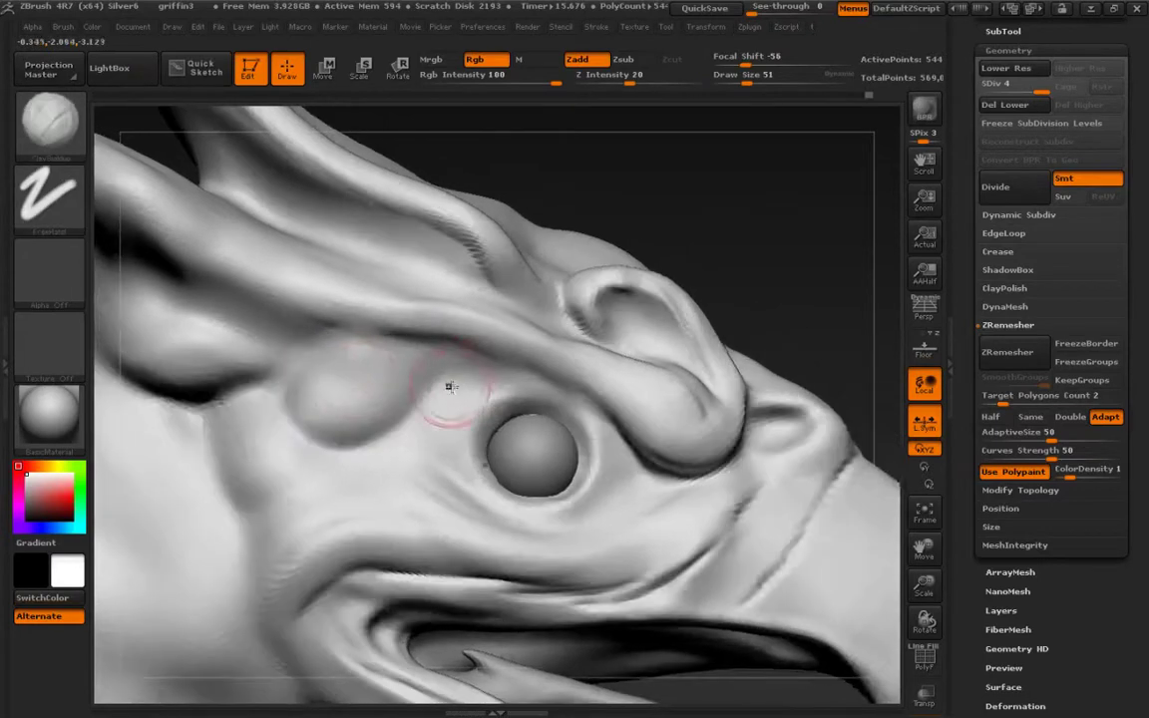
pyautogui.moveTo(449, 386)
pyautogui.mouseDown()
pyautogui.moveTo(488, 367)
pyautogui.moveTo(466, 364)
pyautogui.moveTo(409, 429)
pyautogui.mouseUp()
pyautogui.moveTo(486, 379)
pyautogui.mouseDown()
pyautogui.moveTo(436, 418)
pyautogui.moveTo(438, 397)
pyautogui.moveTo(349, 454)
pyautogui.moveTo(445, 414)
pyautogui.mouseUp()
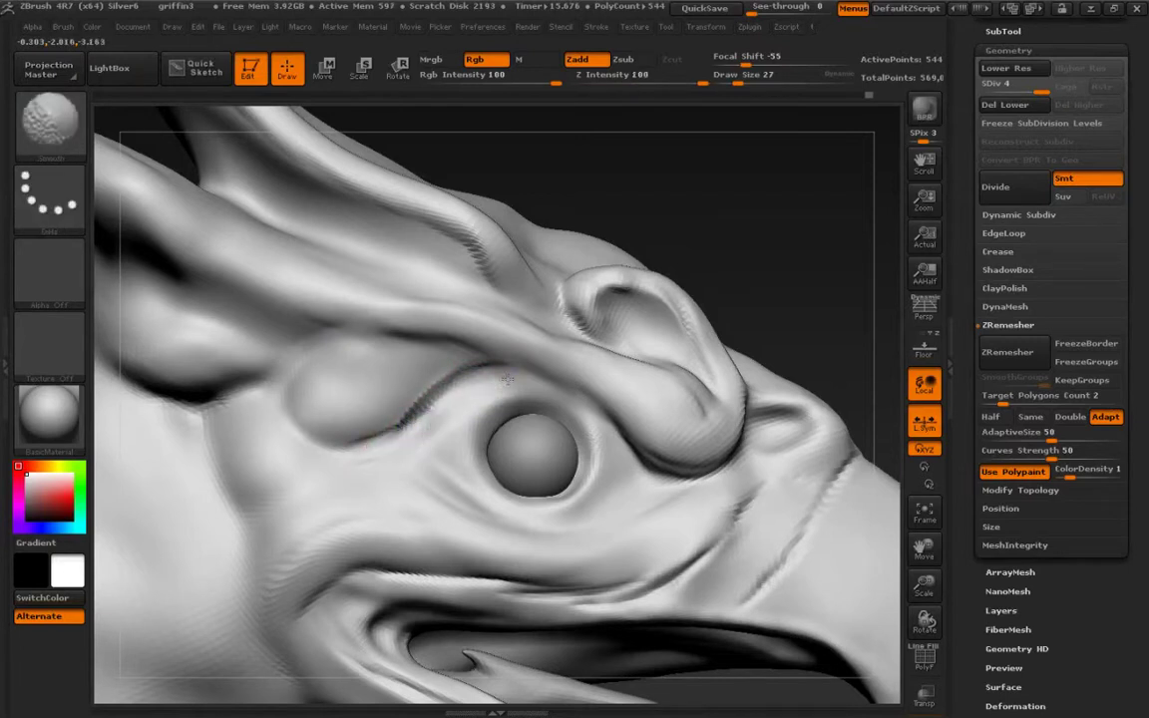
pyautogui.moveTo(508, 379)
pyautogui.keyDown('shift'); pyautogui.mouseDown()
pyautogui.moveTo(462, 372)
pyautogui.moveTo(375, 441)
pyautogui.moveTo(345, 449)
pyautogui.mouseUp(); pyautogui.keyUp('shift')
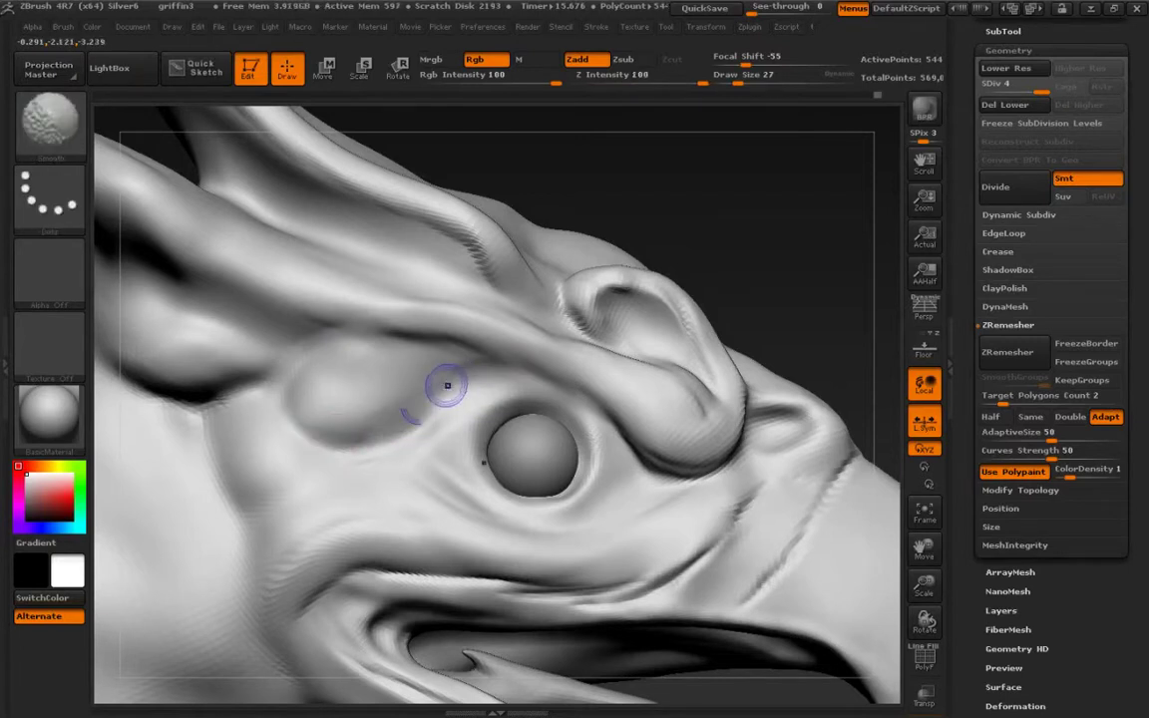
# Carve the front and rear eye corners and the upper lid line with Dam_Standard, at draw sizes from 25 to 43.
pyautogui.keyDown('alt'); pyautogui.moveTo(431, 430); pyautogui.dragTo(306, 484, button='right'); pyautogui.keyUp('alt')
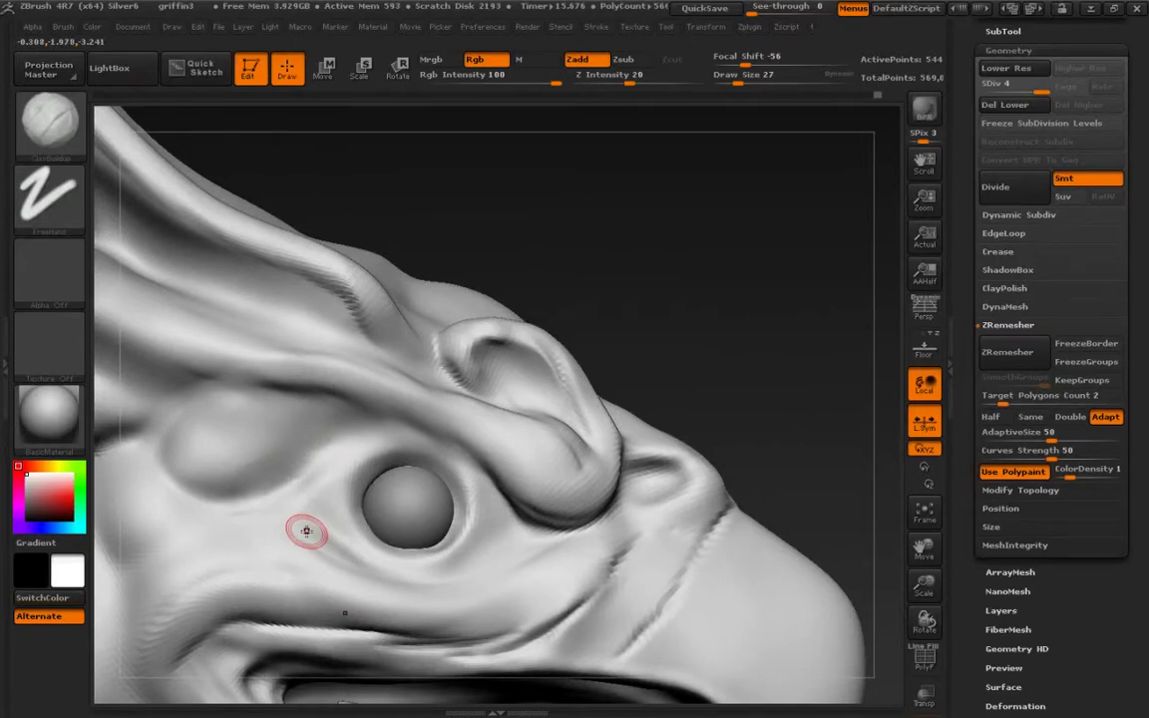
pyautogui.press('shift')
pyautogui.moveTo(423, 481); pyautogui.dragTo(386, 525, button='right')
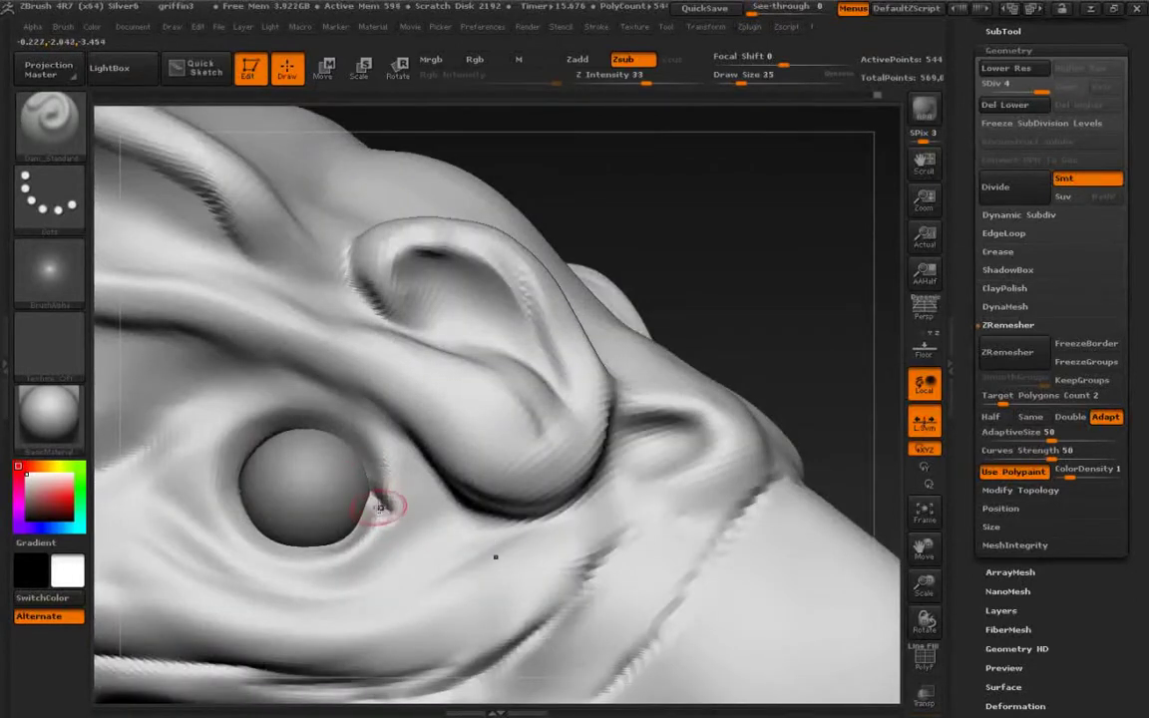
pyautogui.keyDown('alt'); pyautogui.moveTo(249, 468); pyautogui.dragTo(351, 485, button='right'); pyautogui.keyUp('alt')
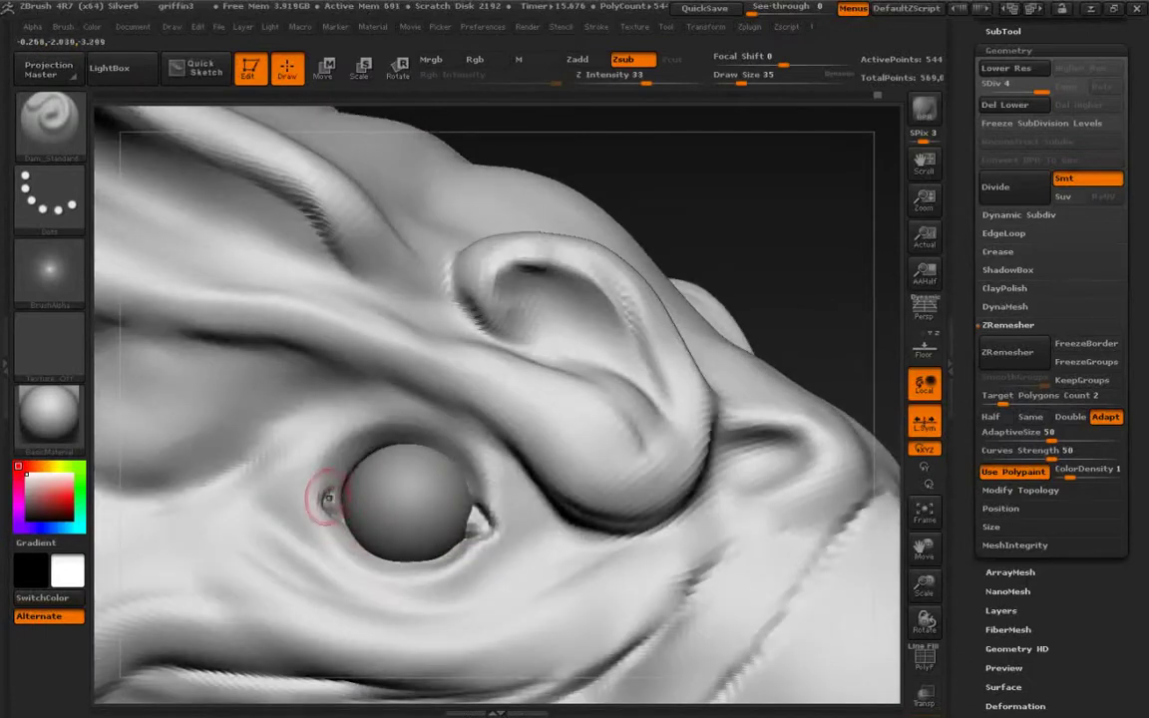
pyautogui.moveTo(328, 498); pyautogui.dragTo(331, 495)
pyautogui.press(']')
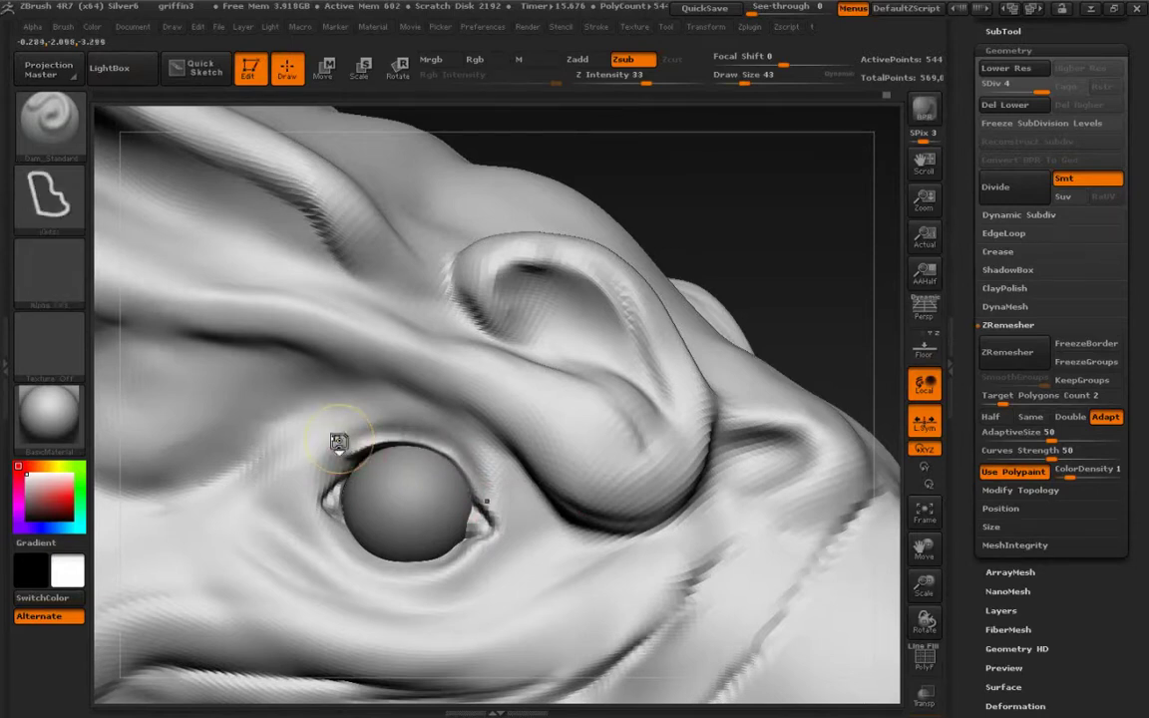
# Undo the last upper lid stroke, and recarve the upper lid line and both eye corners with Dam_Standard at draw size 59.
pyautogui.hotkey('ctrl', 'z')
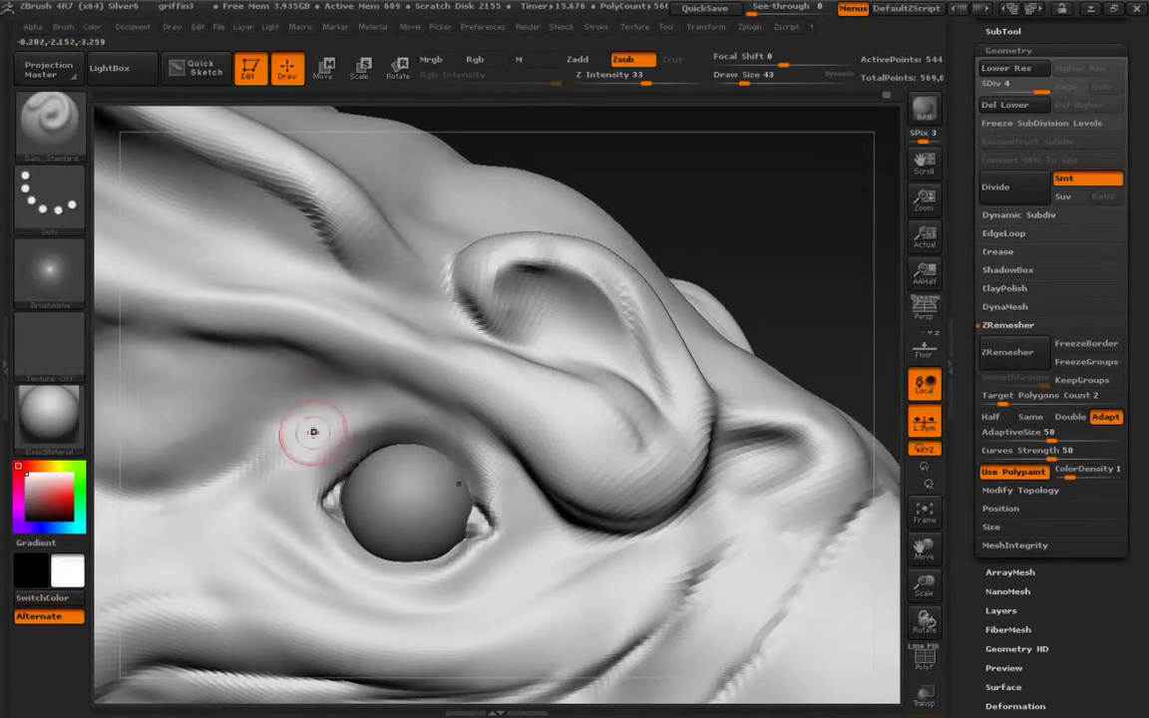
pyautogui.moveTo(343, 491); pyautogui.dragTo(445, 441, button='right')
pyautogui.moveTo(300, 439); pyautogui.dragTo(319, 466, button='right')
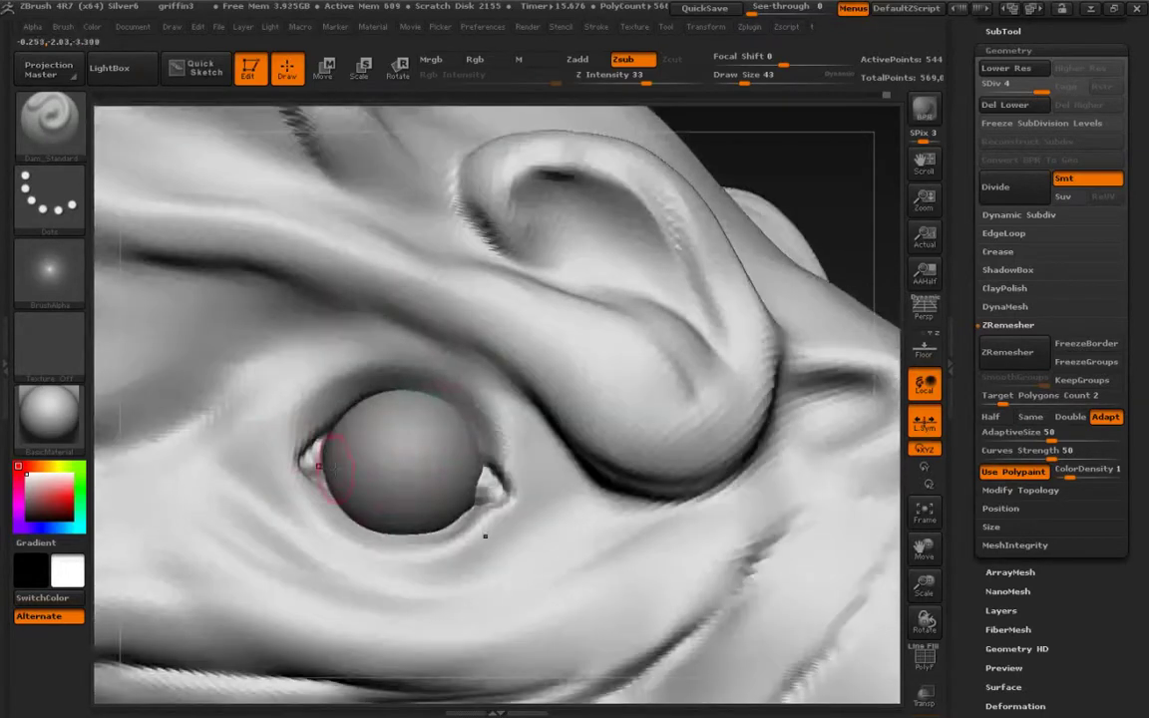
pyautogui.moveTo(382, 384); pyautogui.dragTo(461, 475, button='right')
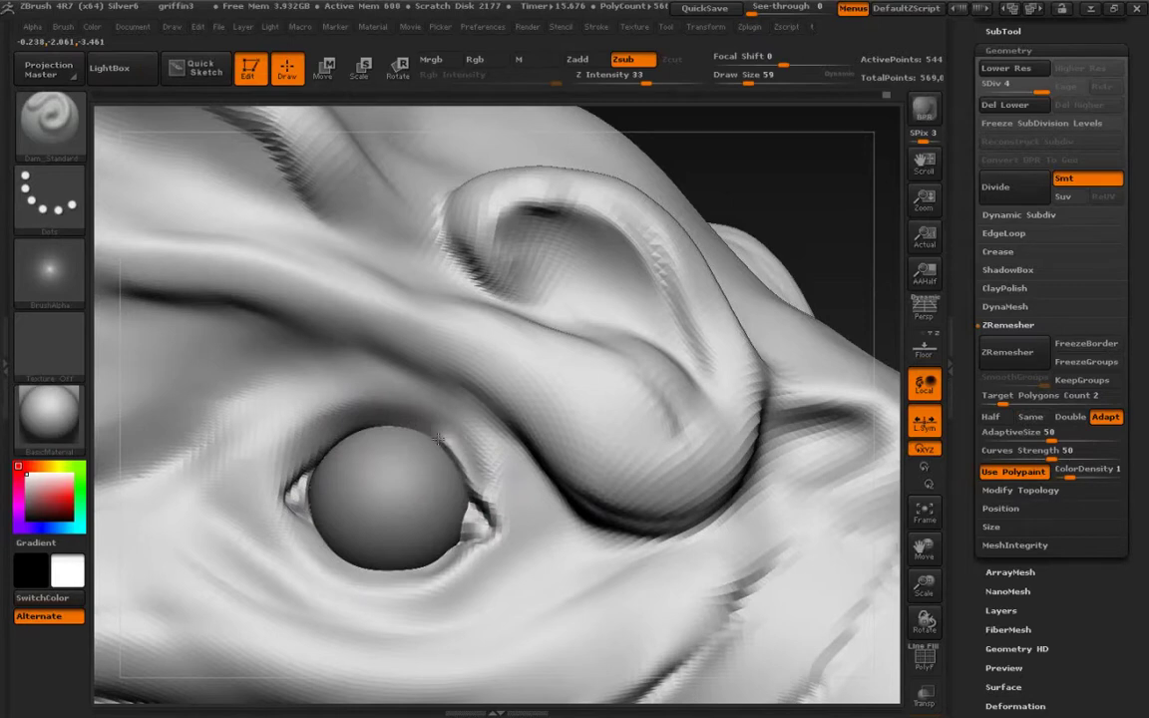
pyautogui.moveTo(366, 424)
pyautogui.mouseDown()
pyautogui.moveTo(336, 435)
pyautogui.moveTo(289, 483)
pyautogui.mouseUp()
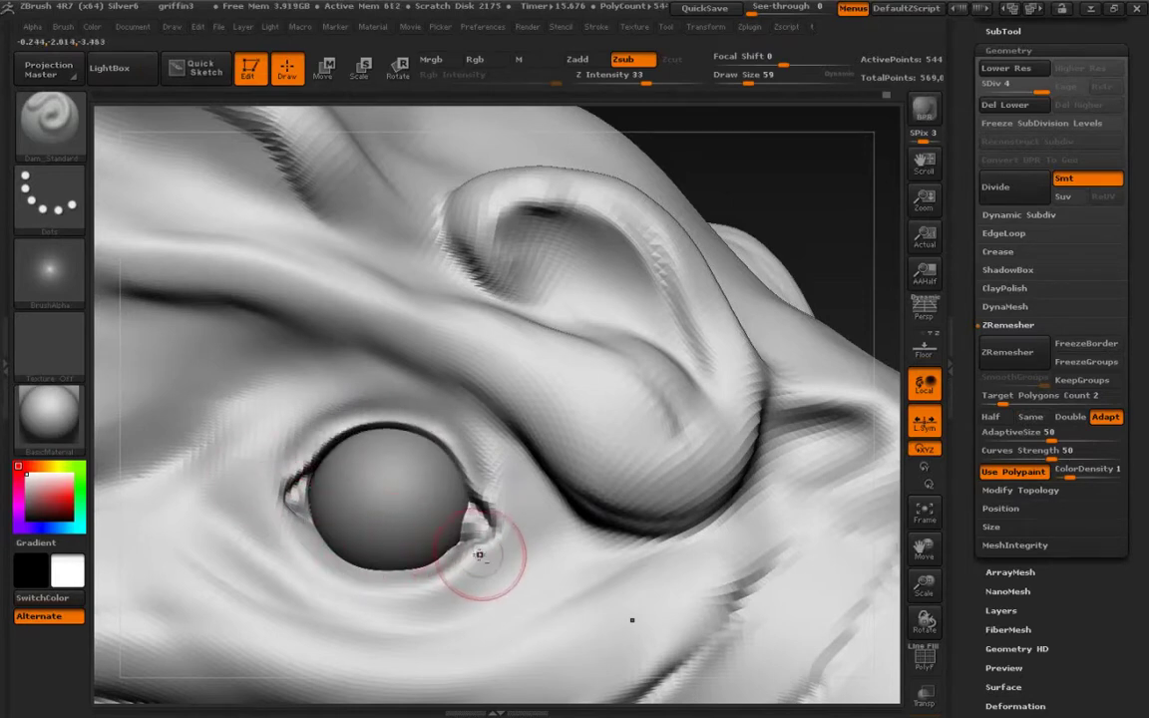
pyautogui.moveTo(490, 538); pyautogui.dragTo(464, 558)
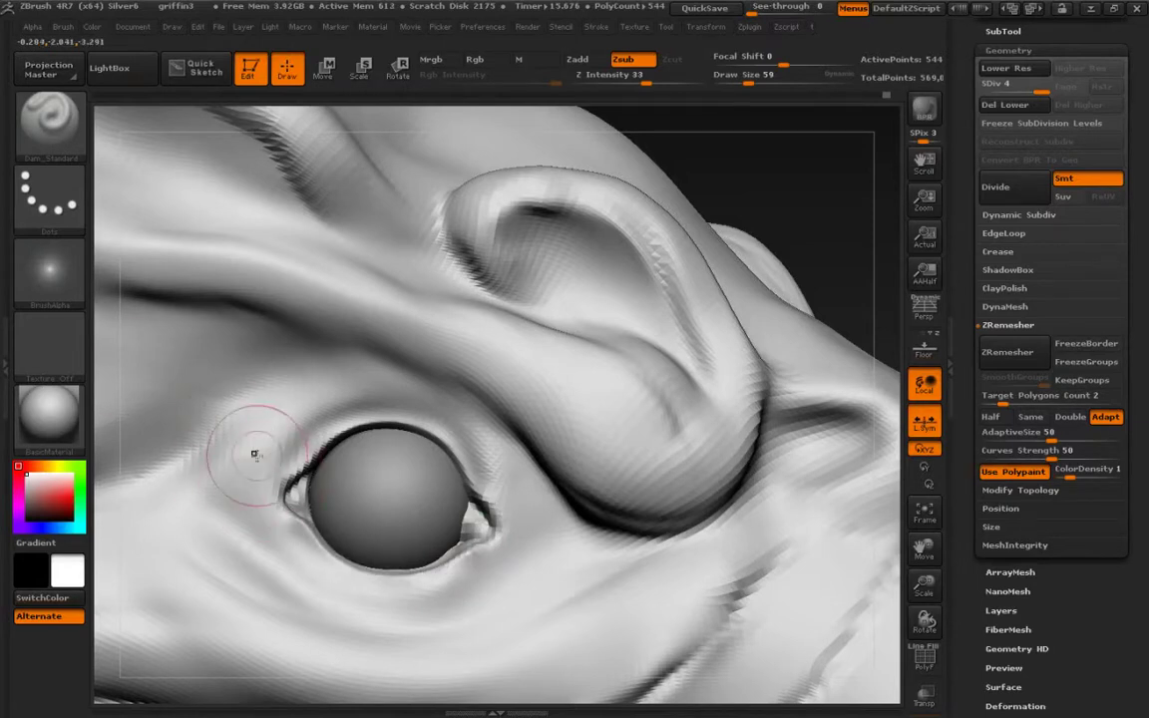
# Carve the crease around the outer eye socket with Dam_Standard at draw size 71, and smooth its edges.
pyautogui.press(']')
pyautogui.moveTo(228, 423)
pyautogui.mouseDown()
pyautogui.moveTo(214, 404)
pyautogui.moveTo(290, 364)
pyautogui.moveTo(415, 373)
pyautogui.moveTo(478, 415)
pyautogui.moveTo(520, 455)
pyautogui.moveTo(544, 559)
pyautogui.moveTo(498, 624)
pyautogui.mouseUp()
pyautogui.keyDown('alt'); pyautogui.moveTo(319, 554); pyautogui.dragTo(411, 476, button='right'); pyautogui.keyUp('alt')
pyautogui.moveTo(482, 568)
pyautogui.mouseDown()
pyautogui.moveTo(367, 538)
pyautogui.moveTo(307, 462)
pyautogui.mouseUp()
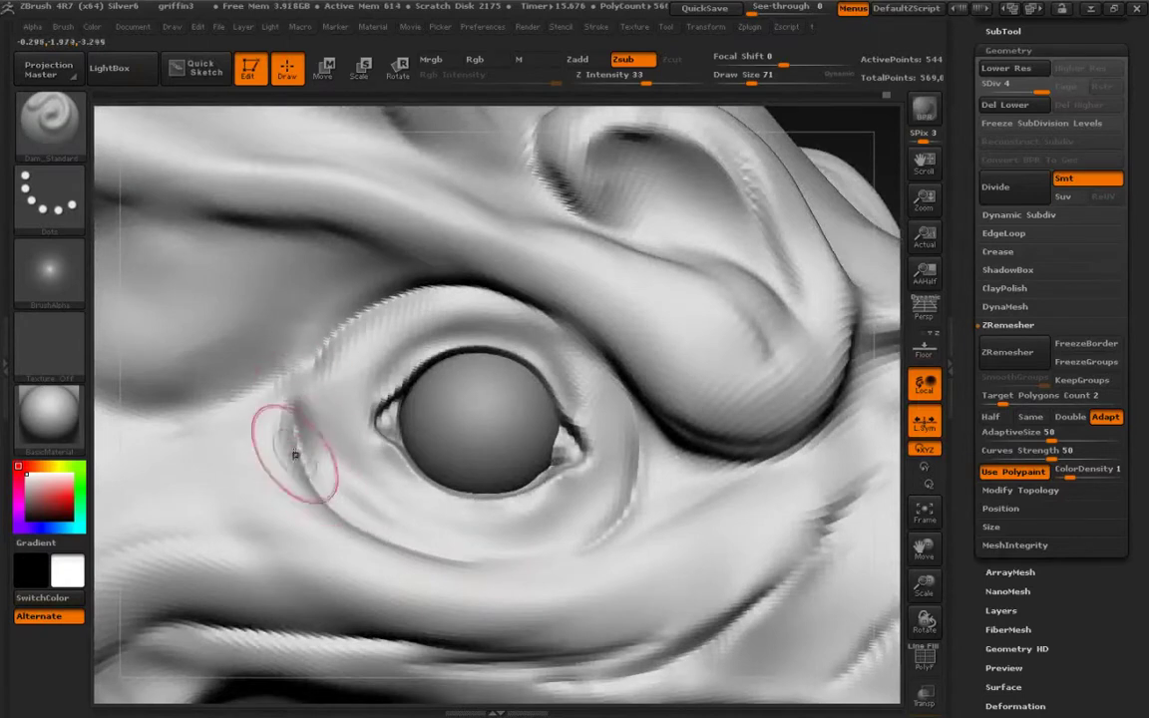
pyautogui.press('shift')
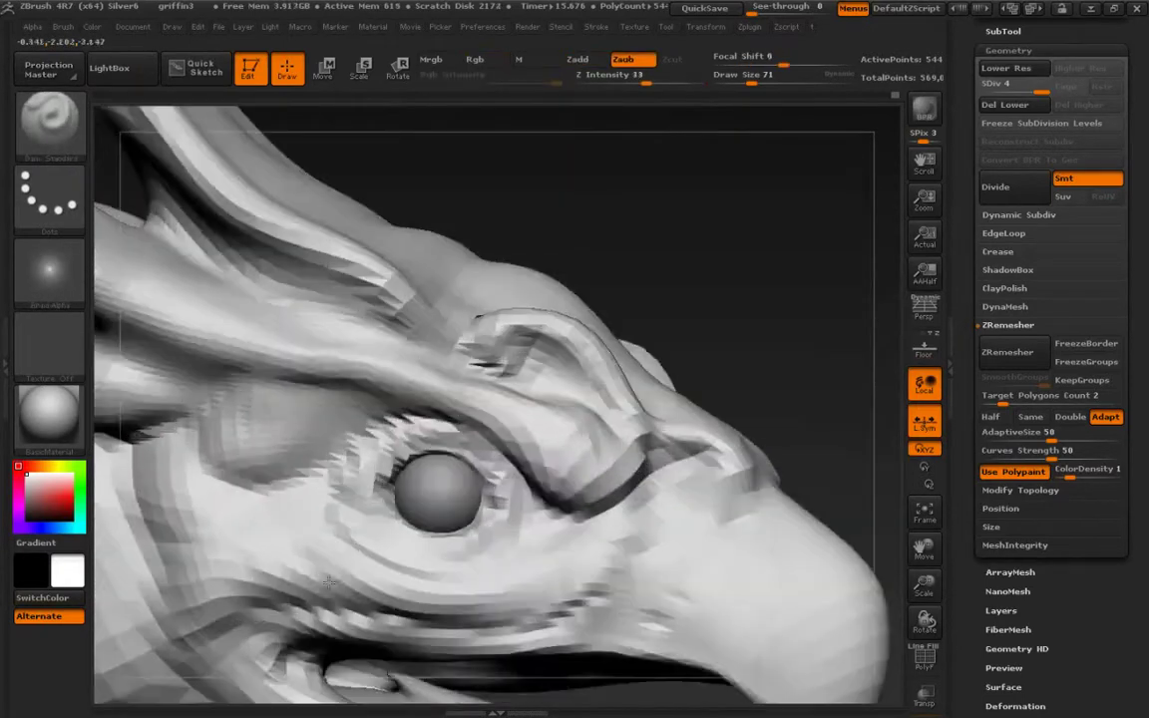
pyautogui.keyDown('alt'); pyautogui.moveTo(329, 581); pyautogui.dragTo(340, 584, button='right'); pyautogui.keyUp('alt')
pyautogui.press('shift')
pyautogui.moveTo(329, 459)
pyautogui.keyDown('alt'); pyautogui.mouseDown(button='right')
pyautogui.moveTo(316, 503)
pyautogui.moveTo(345, 442)
pyautogui.mouseUp(button='right'); pyautogui.keyUp('alt')
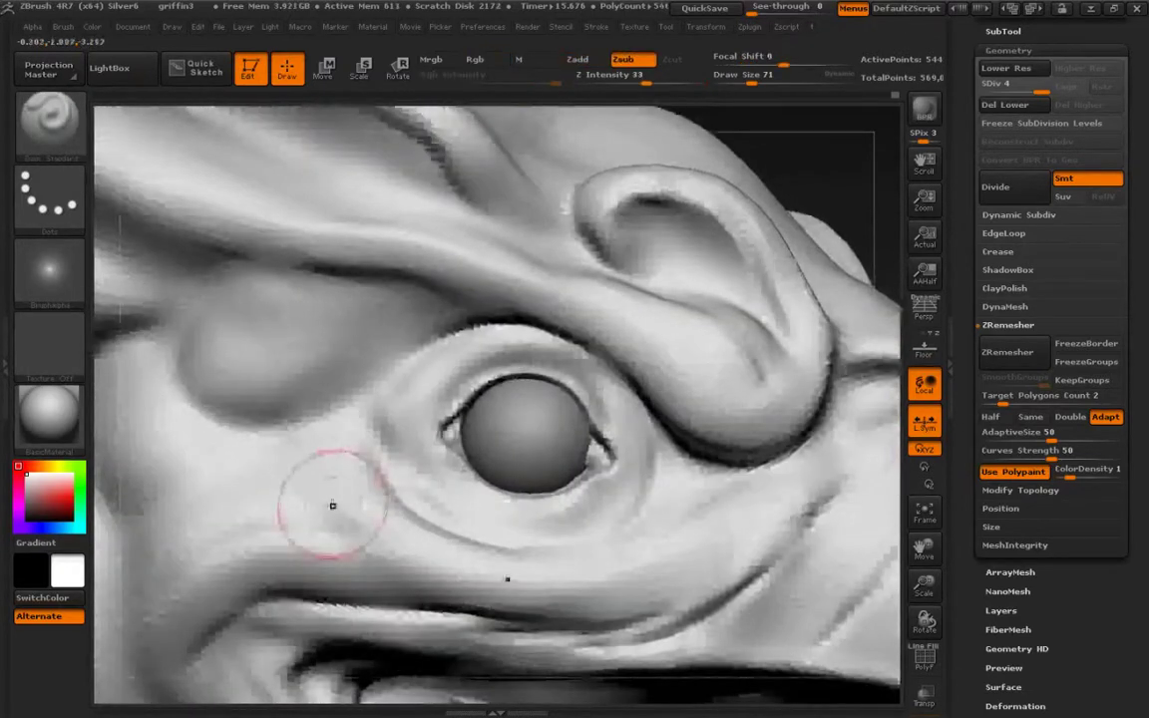
# Build the upper eyelid fold back past the rear eye corner with ClayBuildup at draw size 31, and smooth it.
pyautogui.press('b')
pyautogui.press('c')
pyautogui.press('l')
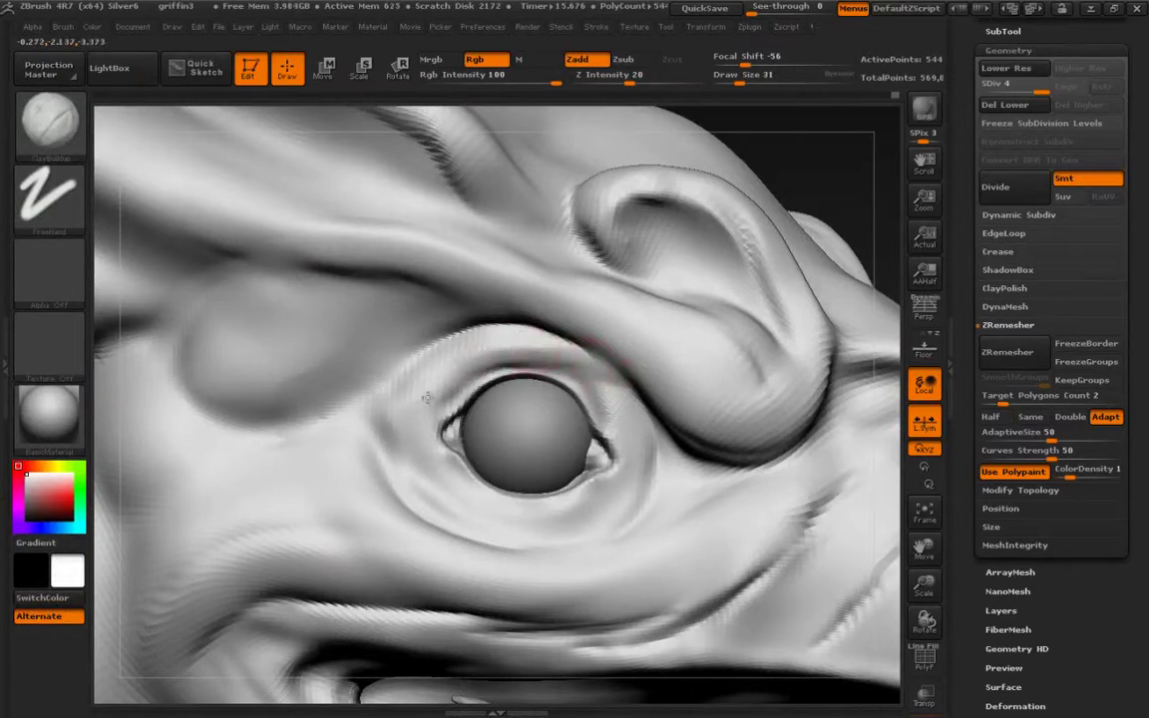
pyautogui.moveTo(427, 398); pyautogui.dragTo(402, 424)
pyautogui.moveTo(471, 383)
pyautogui.mouseDown()
pyautogui.moveTo(382, 450)
pyautogui.moveTo(369, 447)
pyautogui.mouseUp()
pyautogui.moveTo(408, 401); pyautogui.dragTo(303, 451)
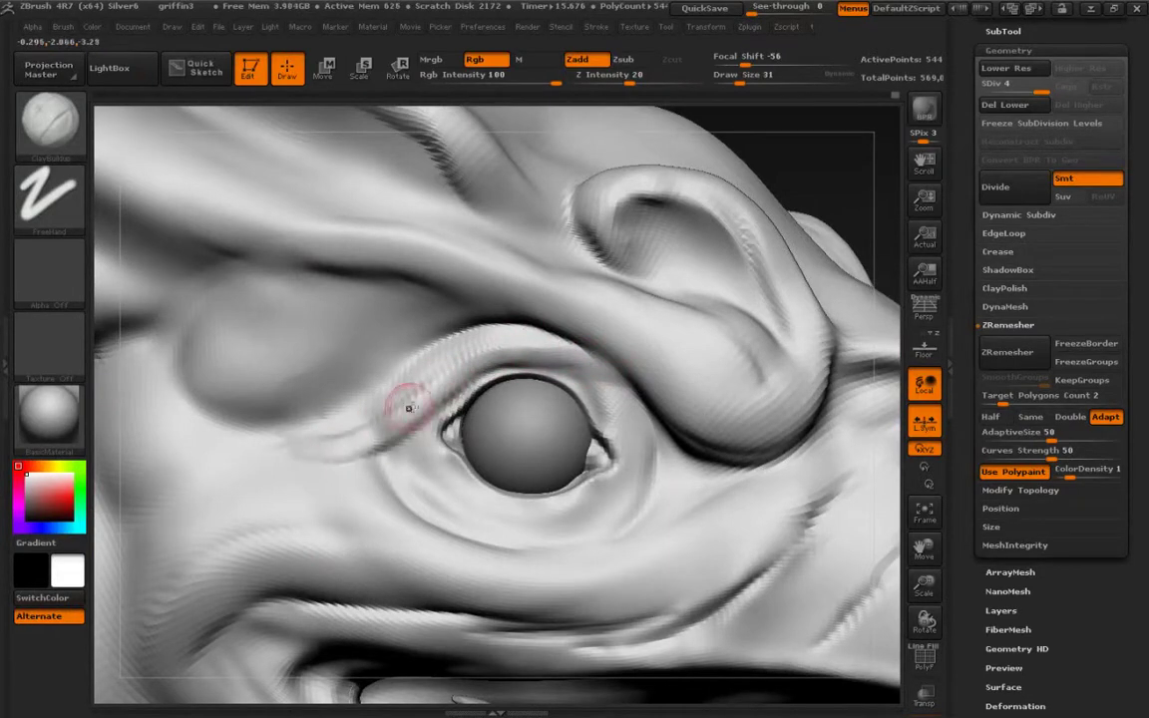
pyautogui.press('shift')
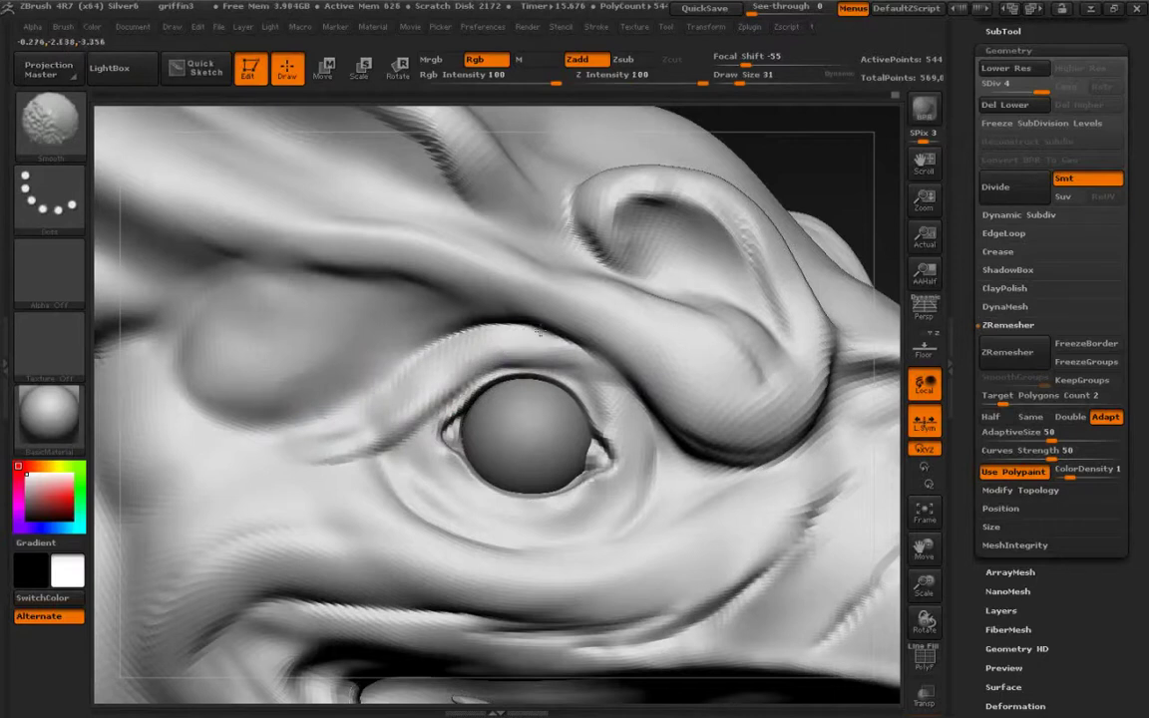
# Build up the front part of the upper eyelid down toward the front eye corner with ClayBuildup.
pyautogui.keyDown('alt'); pyautogui.moveTo(553, 483); pyautogui.dragTo(356, 466, button='right'); pyautogui.keyUp('alt')
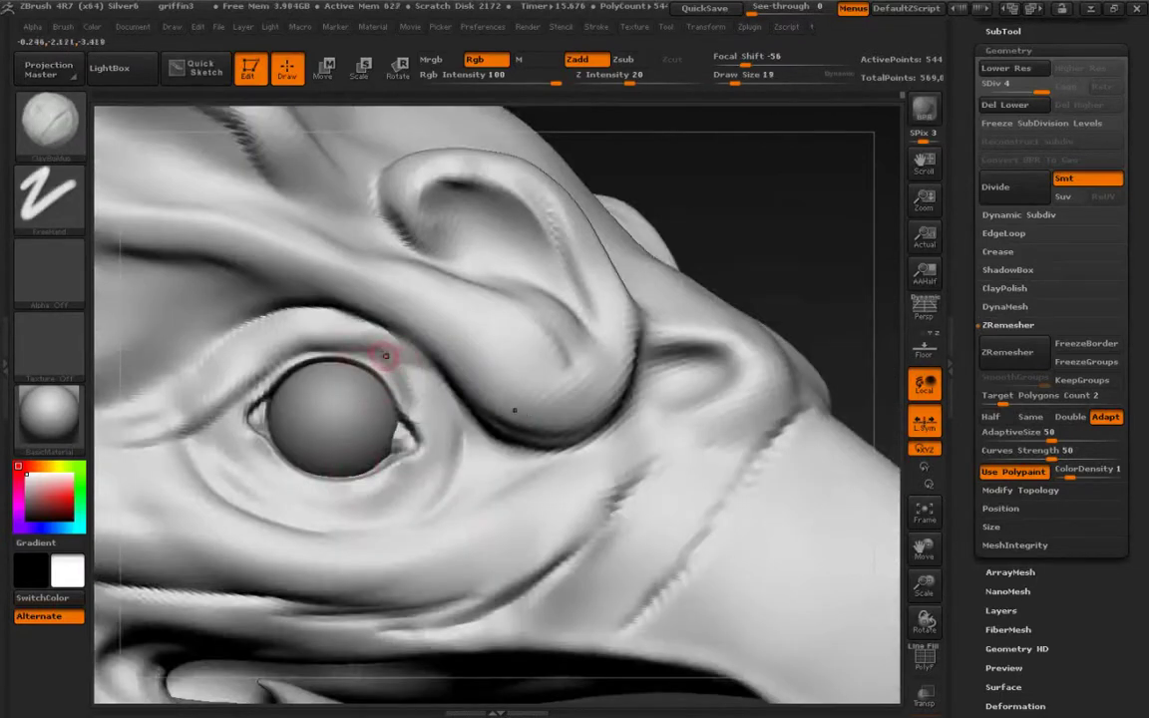
pyautogui.press(']')
pyautogui.moveTo(386, 355)
pyautogui.mouseDown()
pyautogui.moveTo(446, 431)
pyautogui.moveTo(424, 379)
pyautogui.moveTo(434, 385)
pyautogui.mouseUp()
pyautogui.moveTo(365, 335)
pyautogui.mouseDown()
pyautogui.moveTo(411, 367)
pyautogui.moveTo(431, 407)
pyautogui.mouseUp()
pyautogui.moveTo(288, 495)
pyautogui.mouseDown(button='right')
pyautogui.moveTo(410, 482)
pyautogui.moveTo(329, 473)
pyautogui.moveTo(261, 447)
pyautogui.mouseUp(button='right')
pyautogui.press(']')
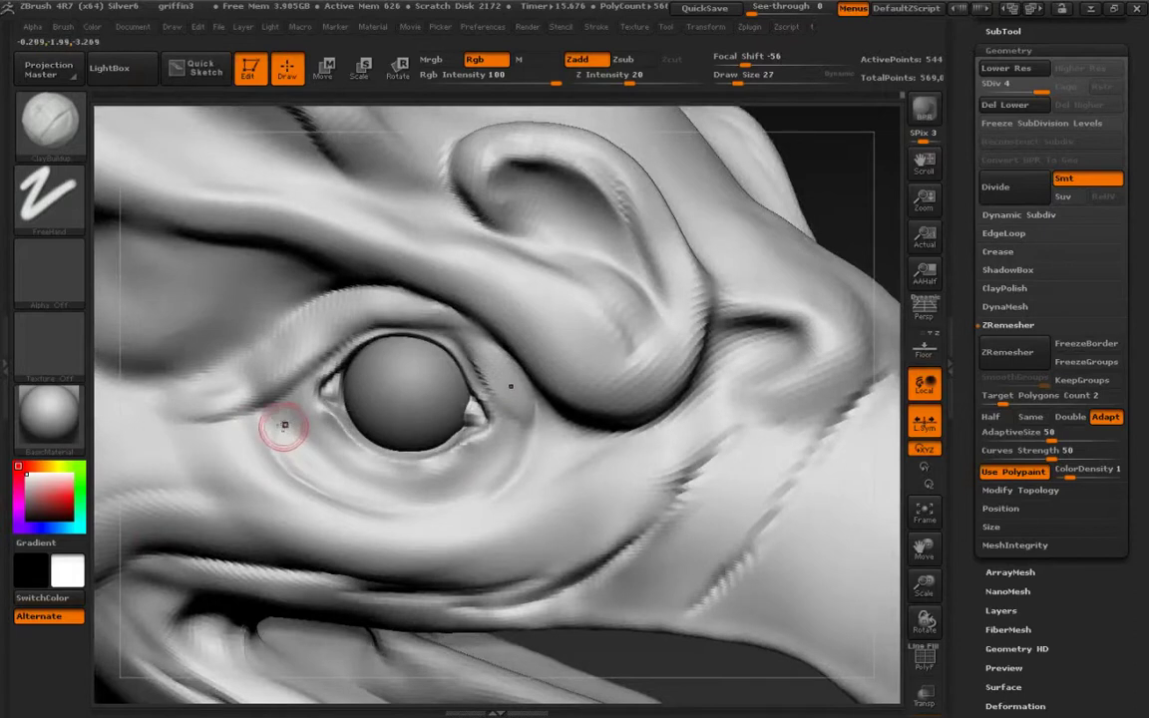
# Sculpt the curved fold and crease beneath the lower eyelid with ClayBuildup at draw size 35, and smooth them.
pyautogui.press('[')
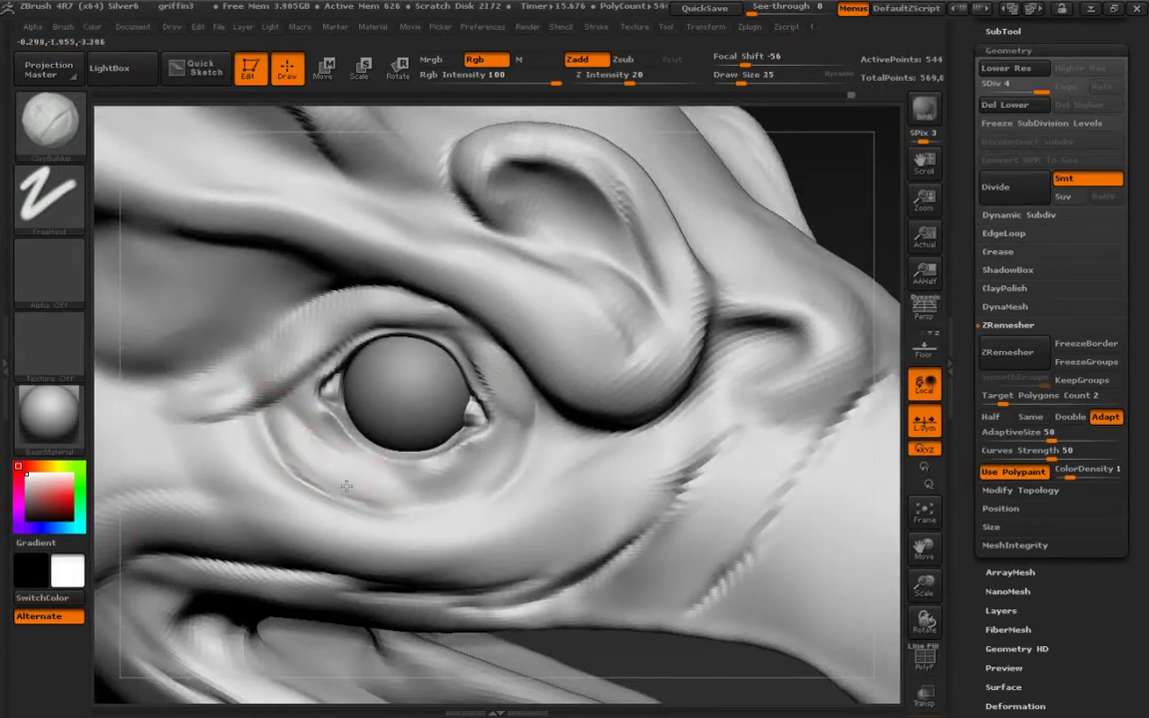
pyautogui.moveTo(346, 485)
pyautogui.mouseDown()
pyautogui.moveTo(437, 493)
pyautogui.moveTo(500, 457)
pyautogui.moveTo(351, 502)
pyautogui.mouseUp()
pyautogui.moveTo(419, 503)
pyautogui.mouseDown()
pyautogui.moveTo(431, 504)
pyautogui.moveTo(291, 463)
pyautogui.mouseUp()
pyautogui.moveTo(374, 506)
pyautogui.mouseDown()
pyautogui.moveTo(291, 449)
pyautogui.moveTo(389, 510)
pyautogui.mouseUp()
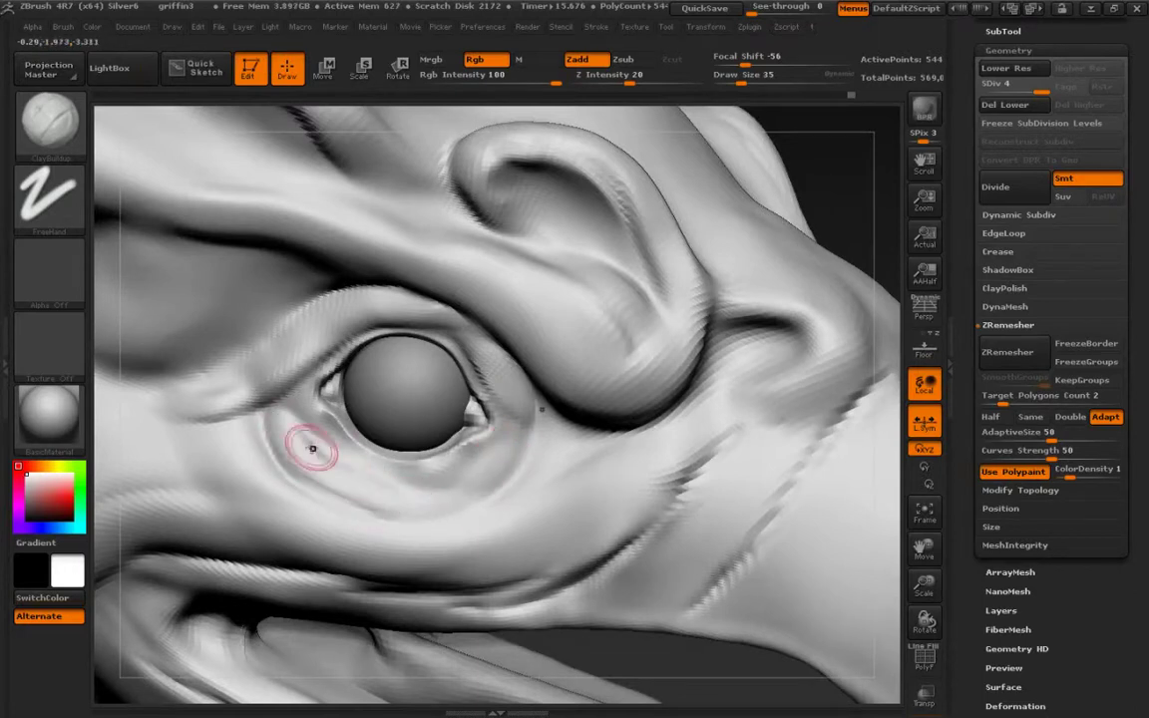
pyautogui.keyDown('alt'); pyautogui.moveTo(313, 463); pyautogui.dragTo(429, 511); pyautogui.keyUp('alt')
pyautogui.keyDown('alt'); pyautogui.moveTo(344, 489); pyautogui.dragTo(441, 513); pyautogui.keyUp('alt')
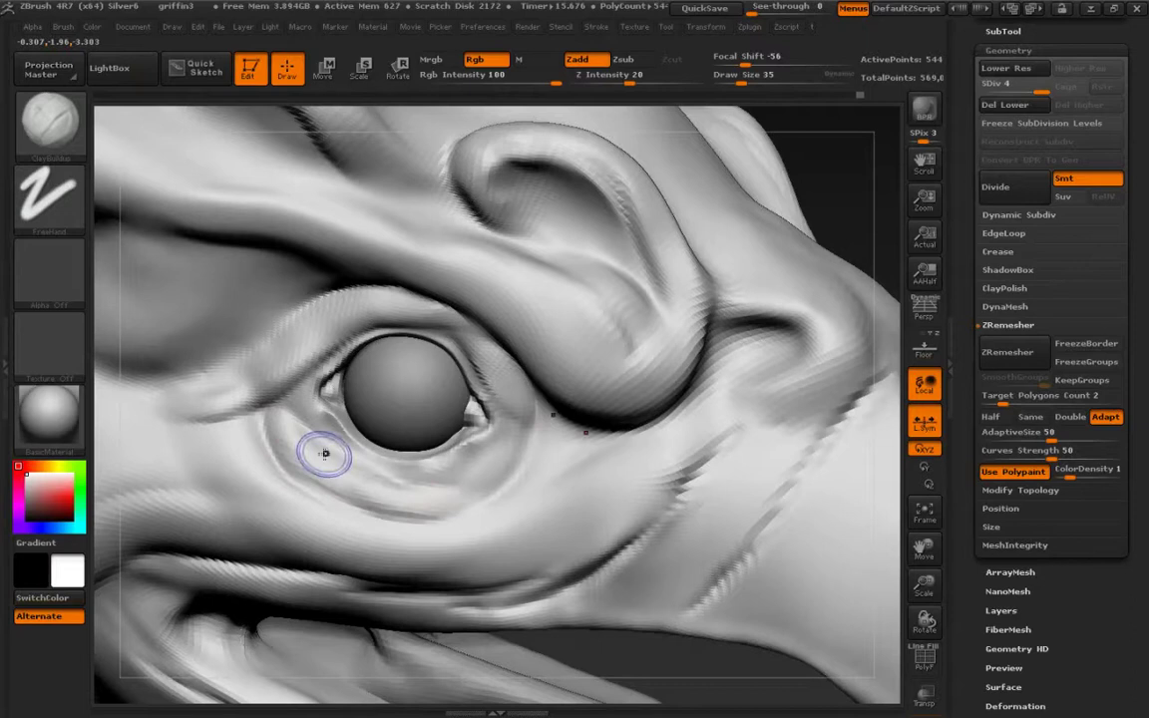
pyautogui.moveTo(325, 454)
pyautogui.keyDown('shift'); pyautogui.mouseDown()
pyautogui.moveTo(386, 499)
pyautogui.moveTo(436, 507)
pyautogui.mouseUp(); pyautogui.keyUp('shift')
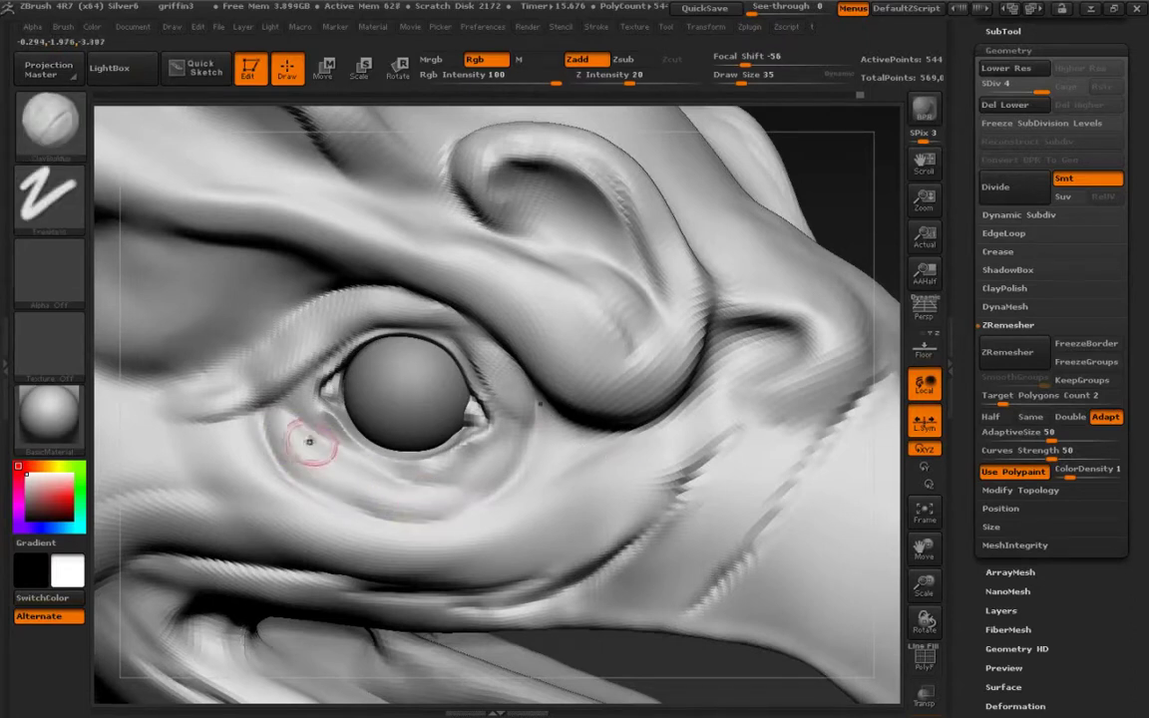
# Strengthen the outer fold behind and below the eye with ClayBuildup at draw size 43, and smooth it toward the front corner.
pyautogui.press('f')
pyautogui.keyDown('ctrl'); pyautogui.moveTo(266, 414); pyautogui.dragTo(265, 479, button='right'); pyautogui.keyUp('ctrl')
pyautogui.keyDown('alt'); pyautogui.moveTo(419, 499); pyautogui.dragTo(262, 490, button='right'); pyautogui.keyUp('alt')
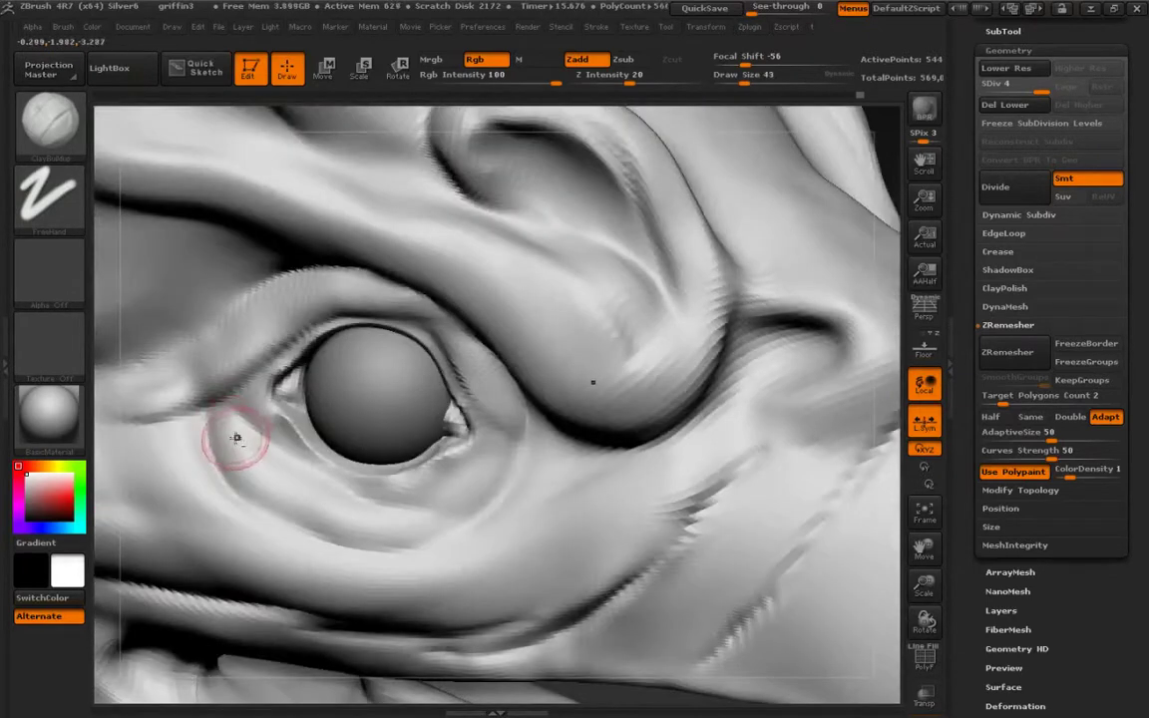
pyautogui.moveTo(231, 428); pyautogui.dragTo(284, 498)
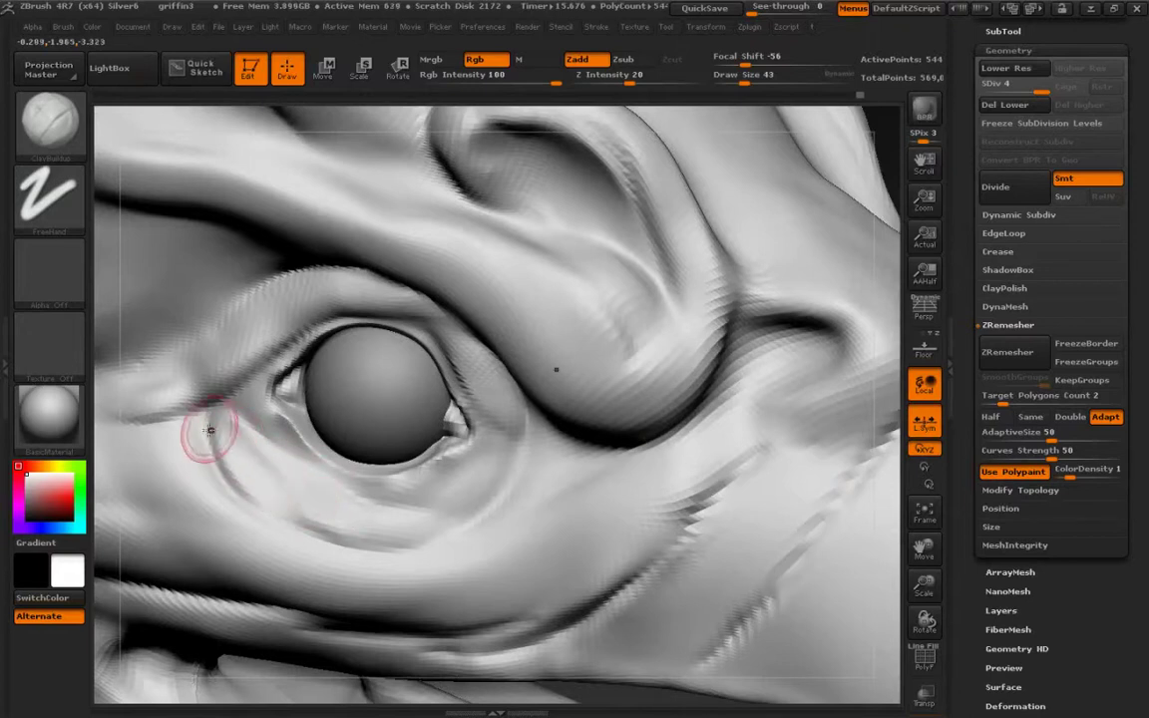
pyautogui.press('shift')
pyautogui.moveTo(389, 539); pyautogui.dragTo(418, 512, button='right')
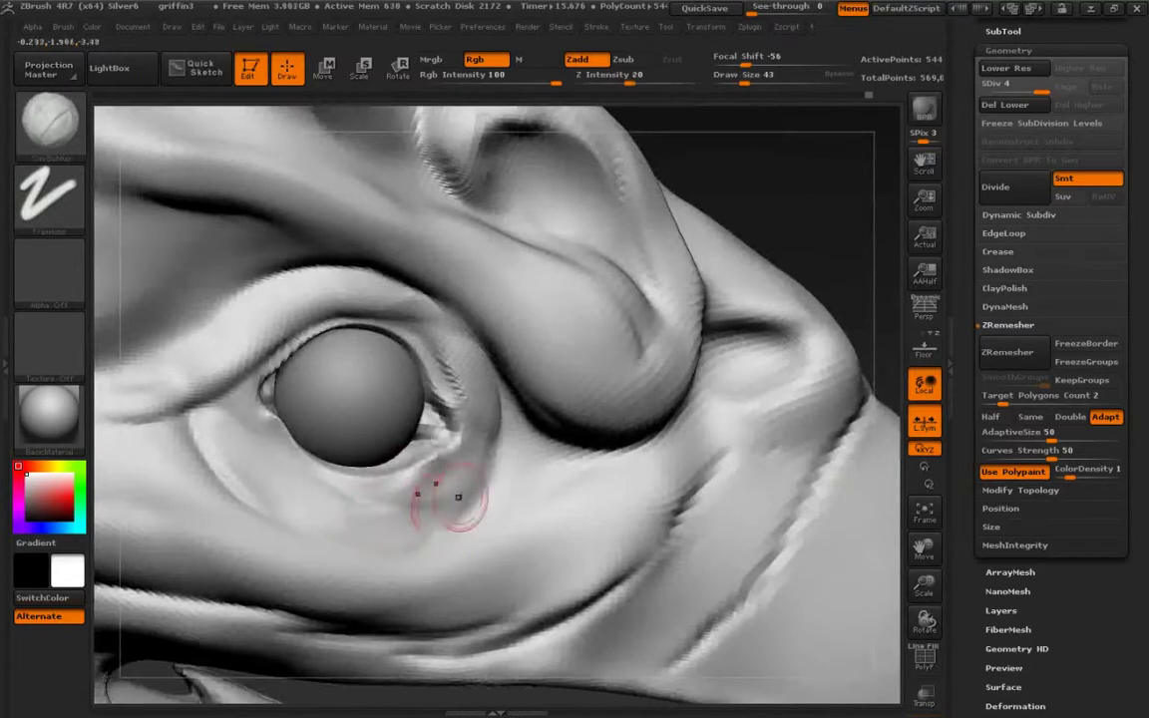
pyautogui.press('shift')
pyautogui.moveTo(321, 494)
pyautogui.mouseDown(button='right')
pyautogui.moveTo(284, 498)
pyautogui.moveTo(234, 465)
pyautogui.mouseUp(button='right')
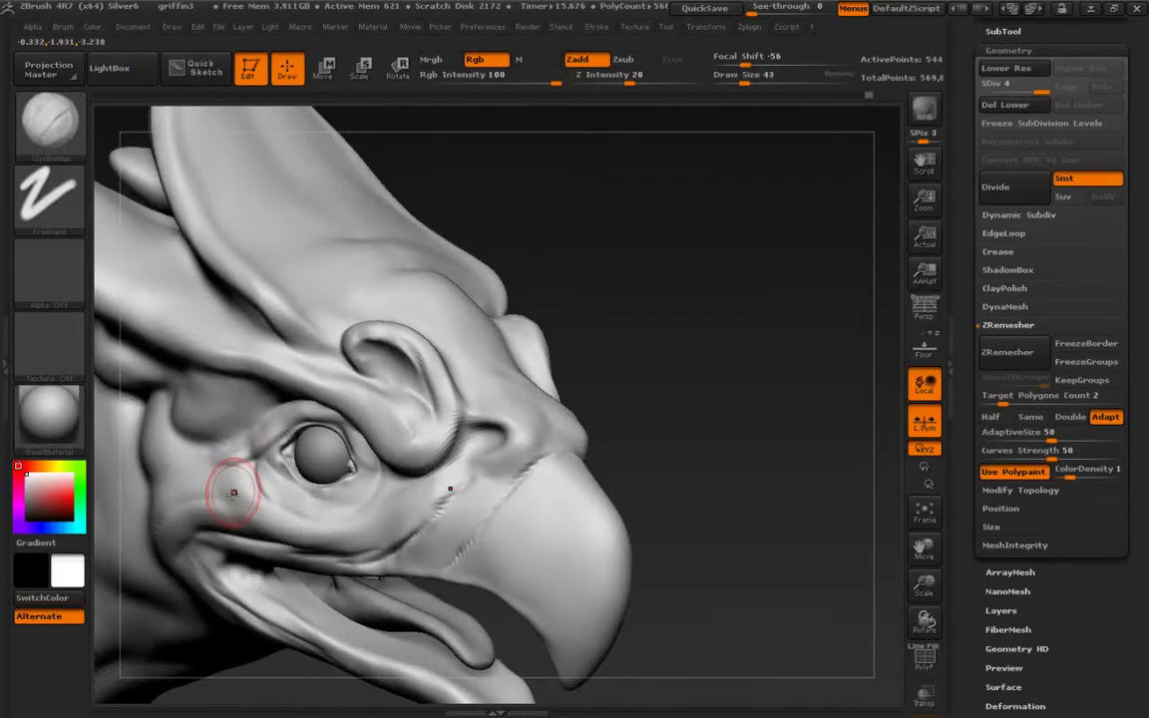
# Define the crease and fold above the upper eyelid with ClayBuildup at draw size 31, and smooth the strokes.
pyautogui.keyDown('ctrl'); pyautogui.moveTo(290, 443); pyautogui.dragTo(309, 531, button='right'); pyautogui.keyUp('ctrl')
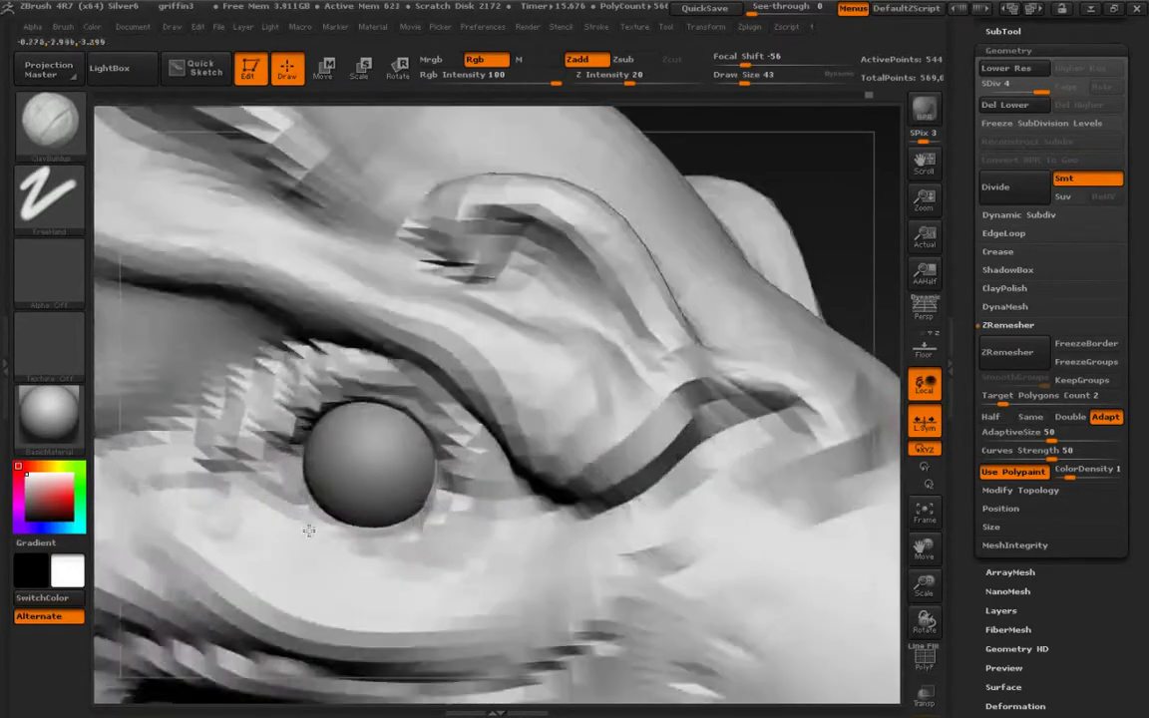
pyautogui.moveTo(275, 382); pyautogui.dragTo(302, 383, button='right')
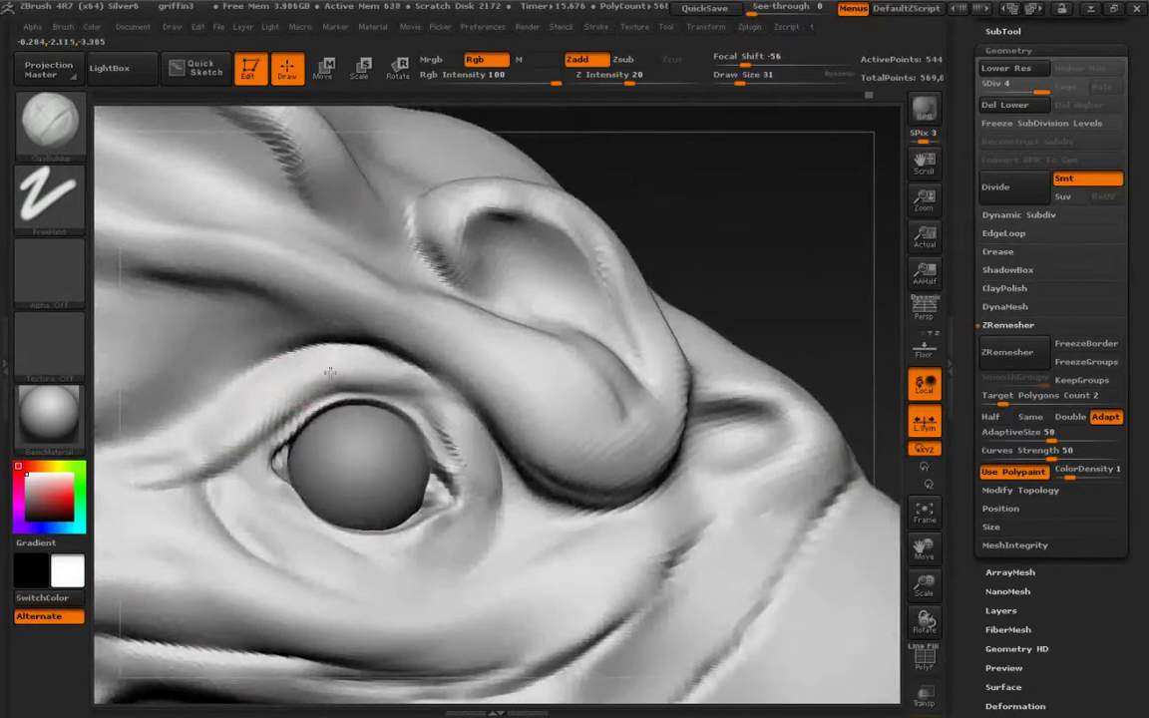
pyautogui.moveTo(317, 389); pyautogui.dragTo(439, 401)
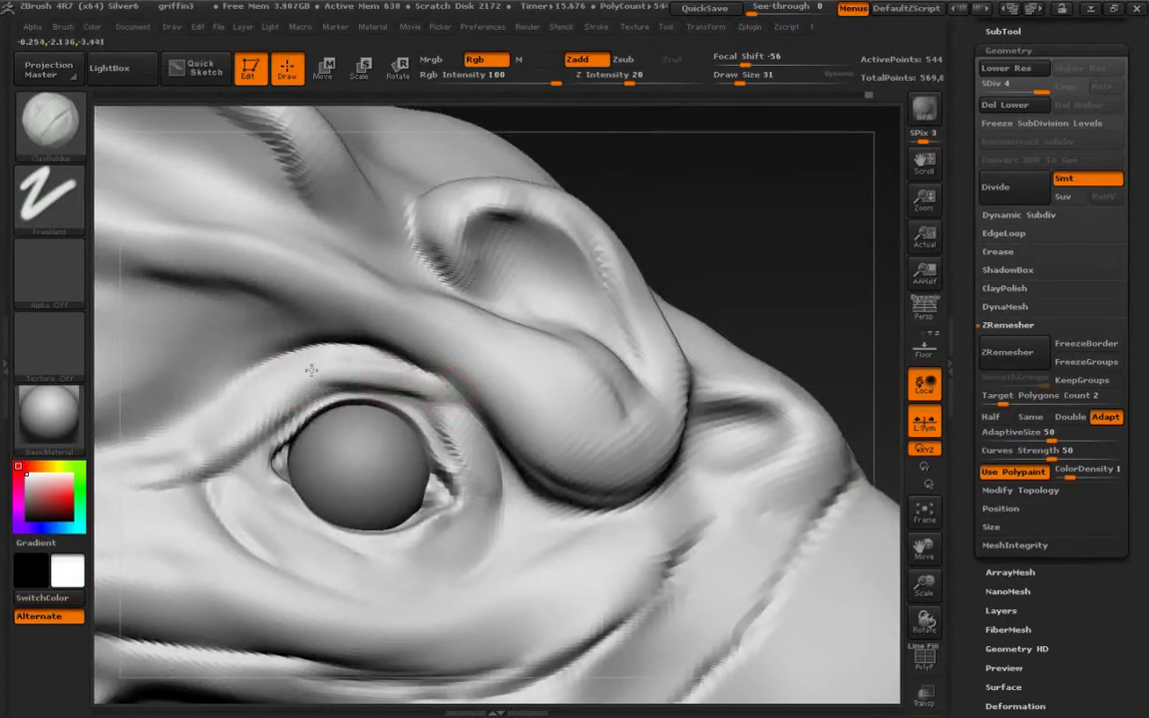
pyautogui.moveTo(270, 390)
pyautogui.mouseDown()
pyautogui.moveTo(242, 413)
pyautogui.moveTo(415, 377)
pyautogui.moveTo(372, 377)
pyautogui.mouseUp()
pyautogui.press('shift')
# Sculpt the skin fold running down in front of the eye with ClayBuildup at draw size 27, and smooth it.
pyautogui.keyDown('alt'); pyautogui.moveTo(228, 487); pyautogui.dragTo(242, 409, button='right'); pyautogui.keyUp('alt')
pyautogui.moveTo(431, 317); pyautogui.dragTo(505, 409)
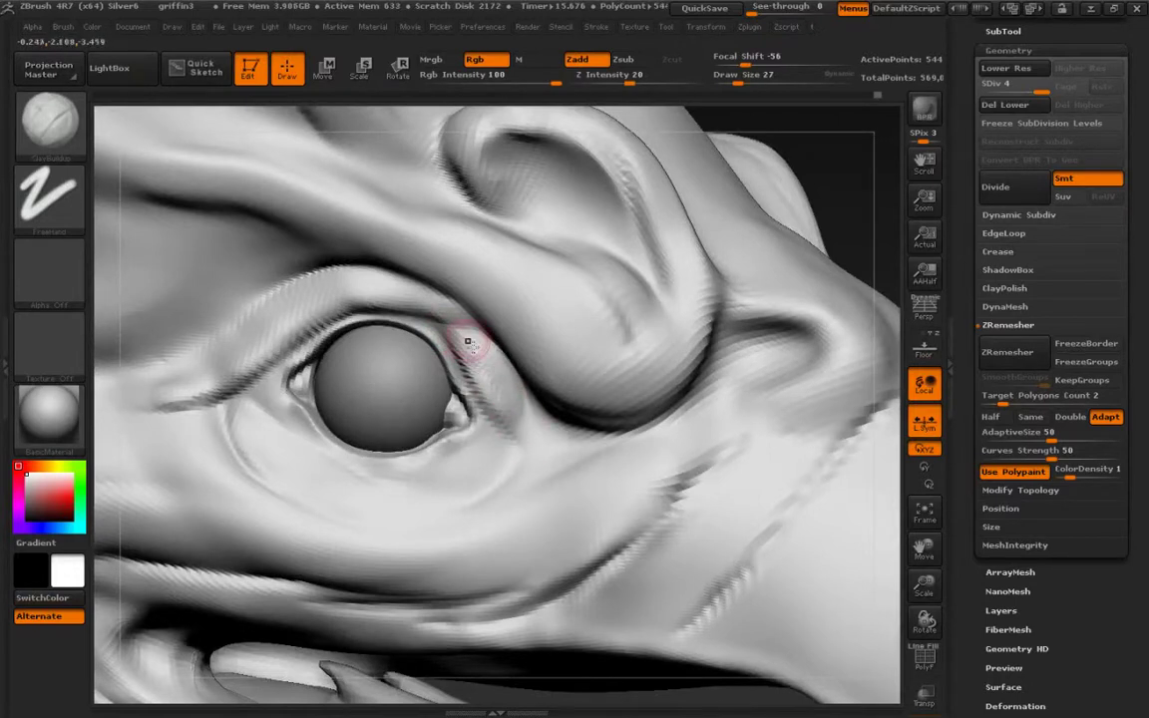
pyautogui.press('shift')
pyautogui.keyDown('alt'); pyautogui.moveTo(247, 389); pyautogui.dragTo(285, 426, button='right'); pyautogui.keyUp('alt')
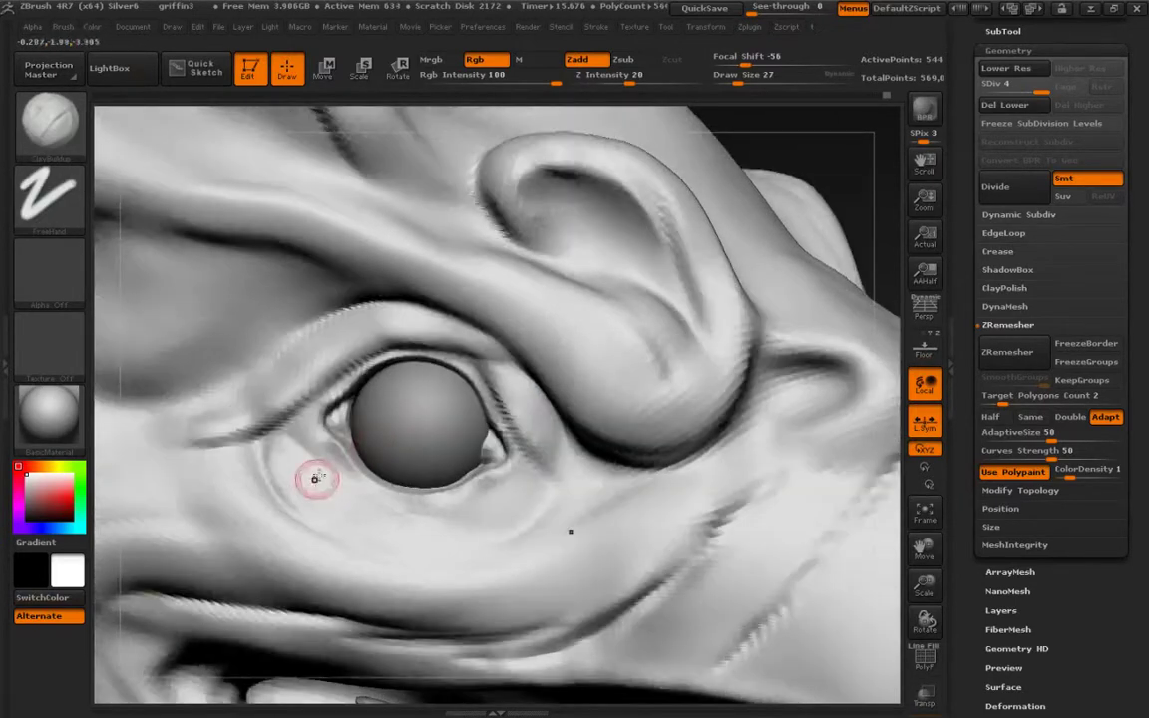
pyautogui.press('shift')
pyautogui.keyDown('shift'); pyautogui.moveTo(462, 351); pyautogui.dragTo(543, 465); pyautogui.keyUp('shift')
pyautogui.keyDown('alt'); pyautogui.moveTo(385, 370); pyautogui.dragTo(299, 372, button='right'); pyautogui.keyUp('alt')
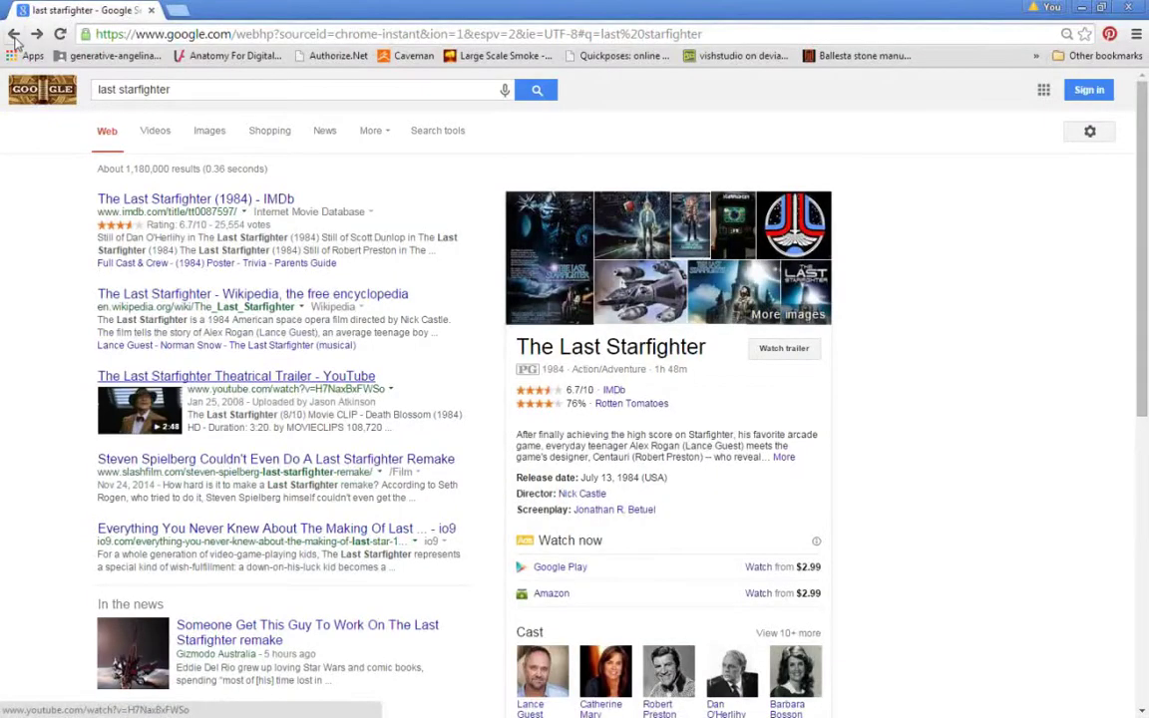
# Go back from the browser's Last Starfighter results, and stroke the upper eyelid rim with the Standard brush at Z Intensity 7, draw size 19.
pyautogui.click(13, 35)
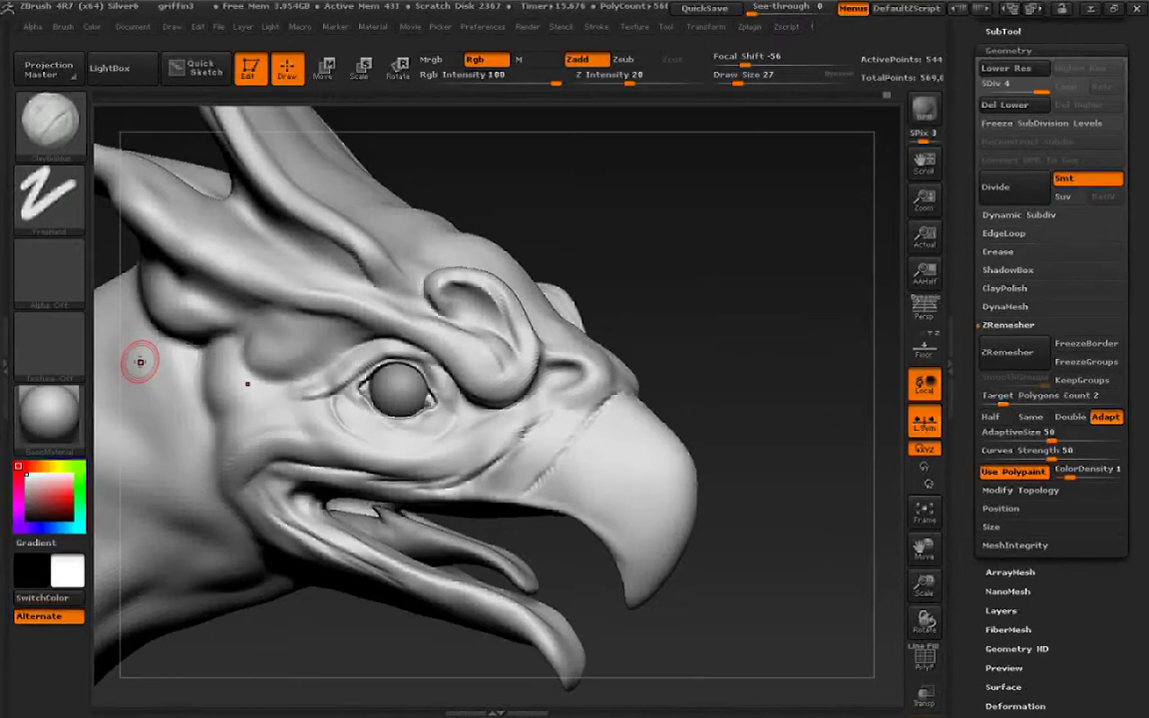
pyautogui.keyDown('ctrl'); pyautogui.moveTo(410, 361); pyautogui.dragTo(302, 529, button='right'); pyautogui.keyUp('ctrl')
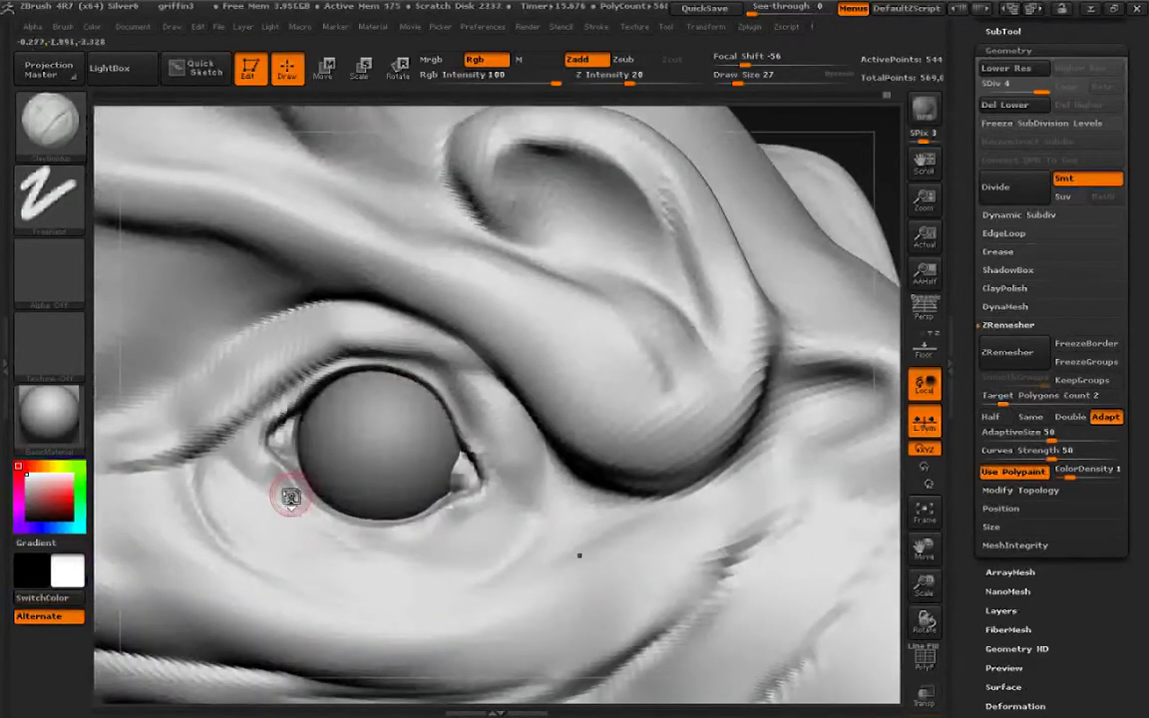
pyautogui.press('b')
pyautogui.press('s')
pyautogui.press('t')
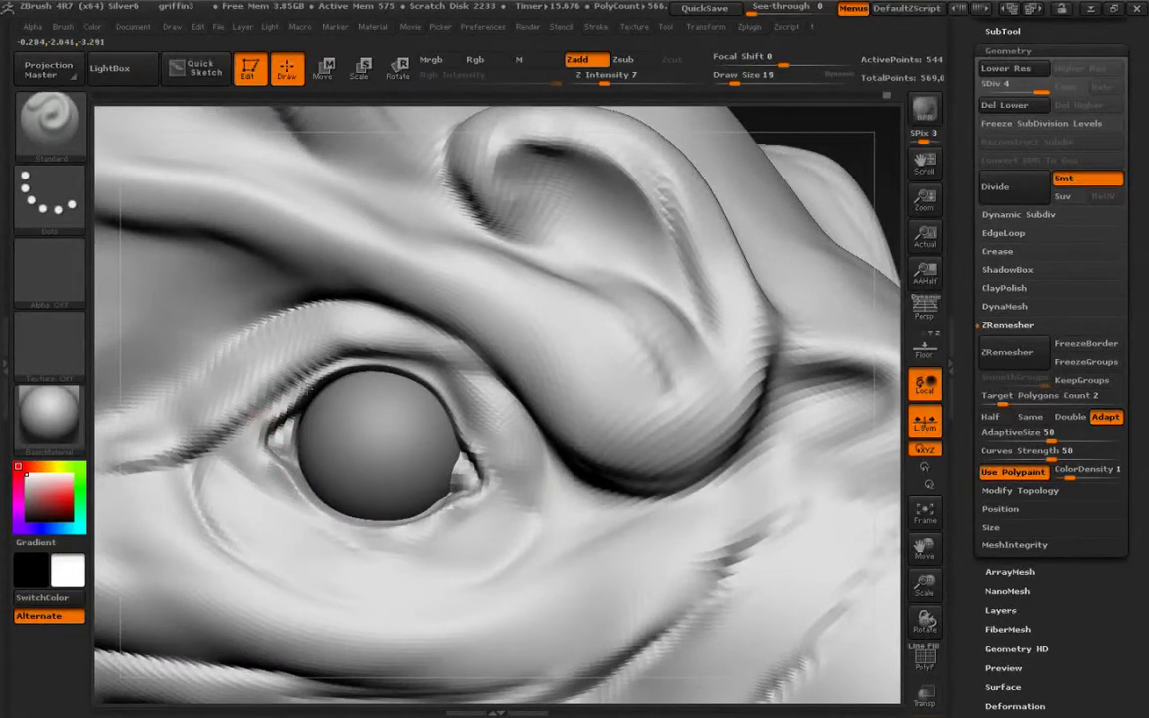
pyautogui.moveTo(394, 371); pyautogui.dragTo(301, 372)
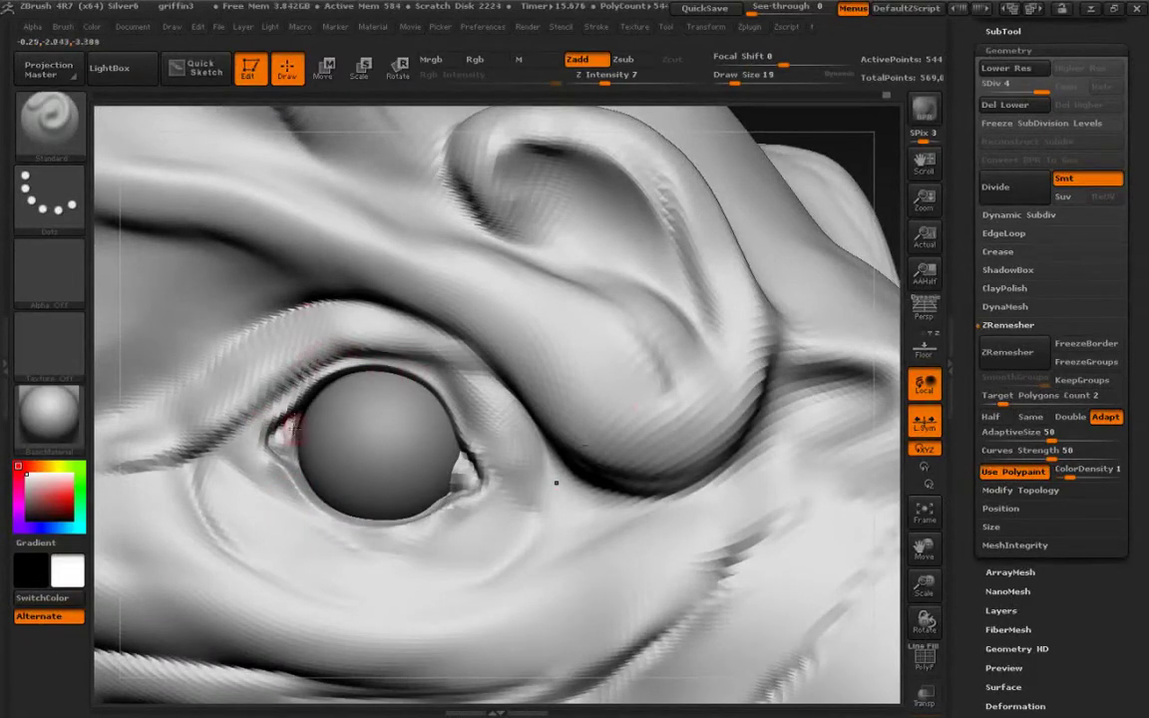
# Check the eagle eye reference in the browser, and thicken the upper and lower eyelid rims with Inflat at Z Intensity 10, draw size 23.
pyautogui.press('b')
pyautogui.press('i')
pyautogui.press('n')
pyautogui.hotkey('alt', 'Tab')
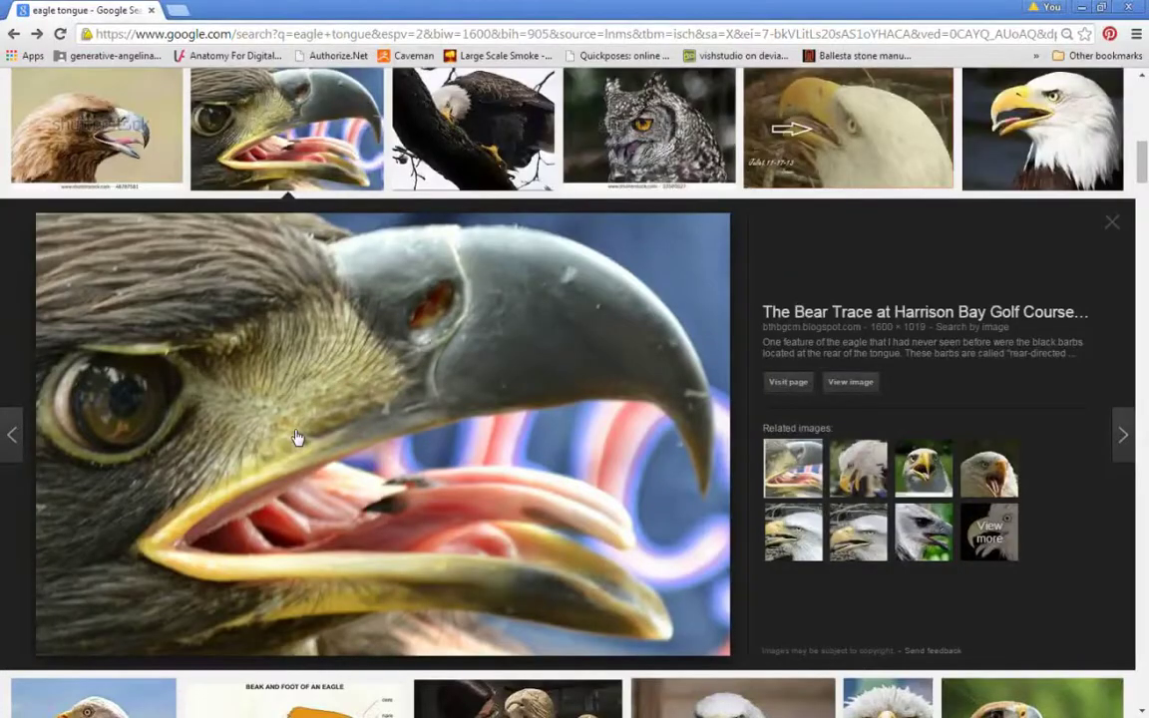
pyautogui.hotkey('alt', 'Tab')
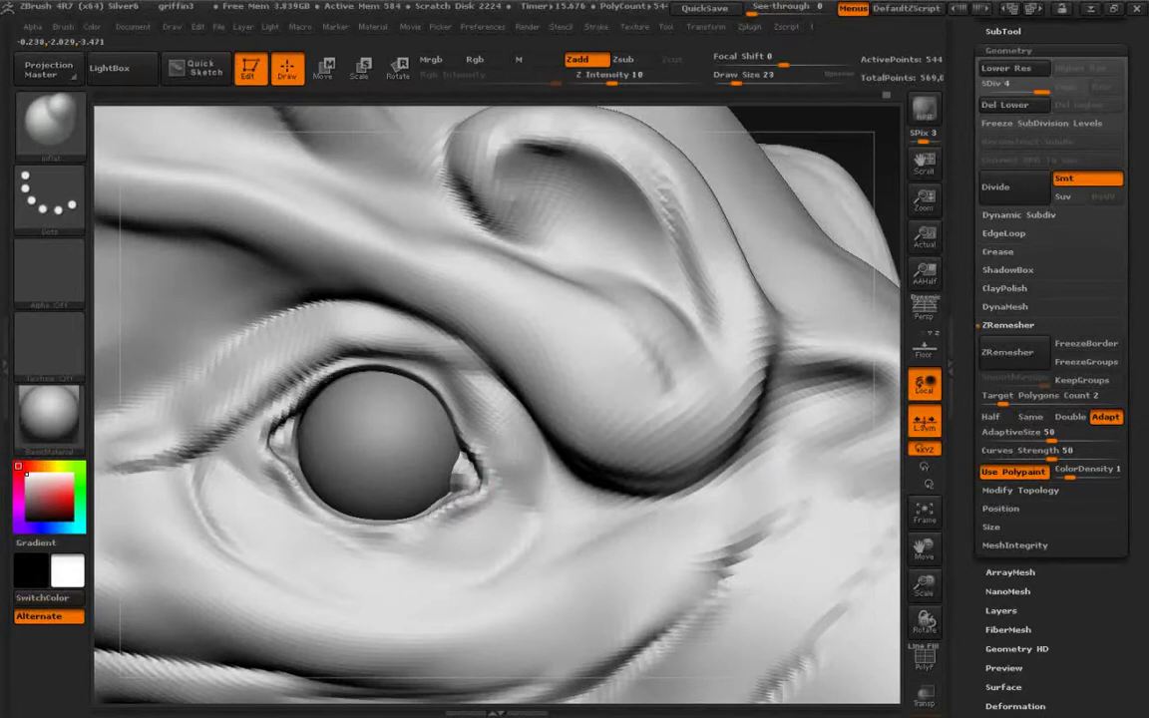
pyautogui.moveTo(336, 353)
pyautogui.mouseDown()
pyautogui.moveTo(385, 354)
pyautogui.moveTo(441, 412)
pyautogui.mouseUp()
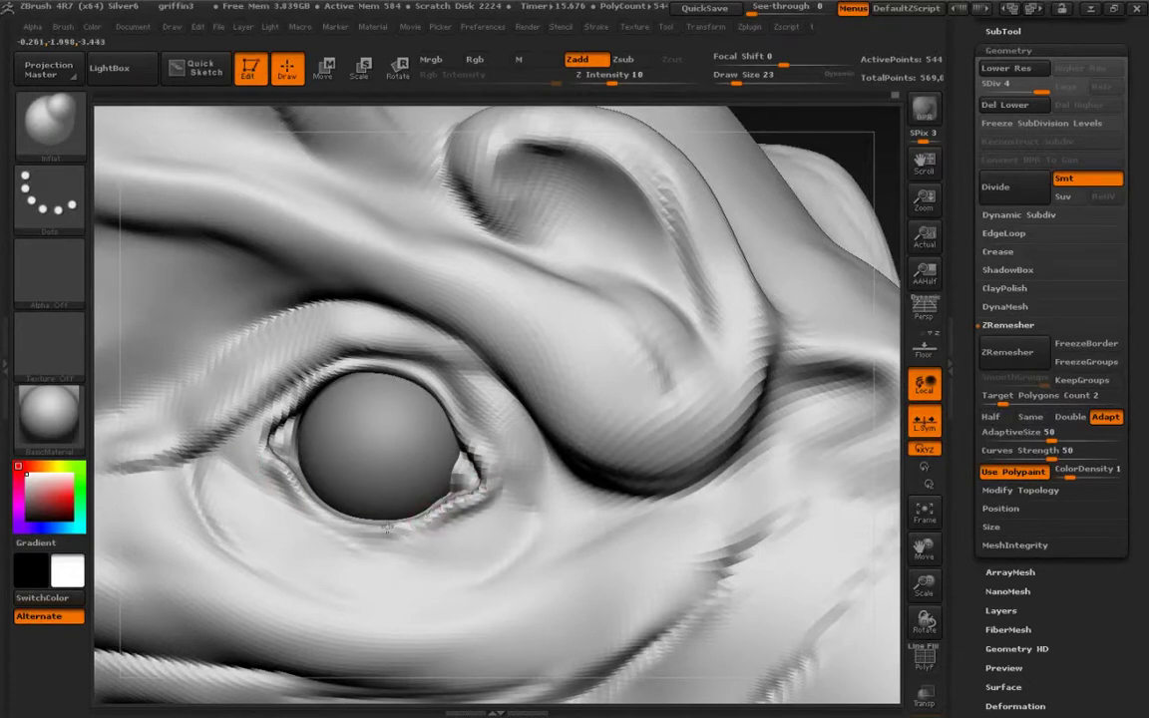
pyautogui.moveTo(387, 528); pyautogui.dragTo(361, 526)
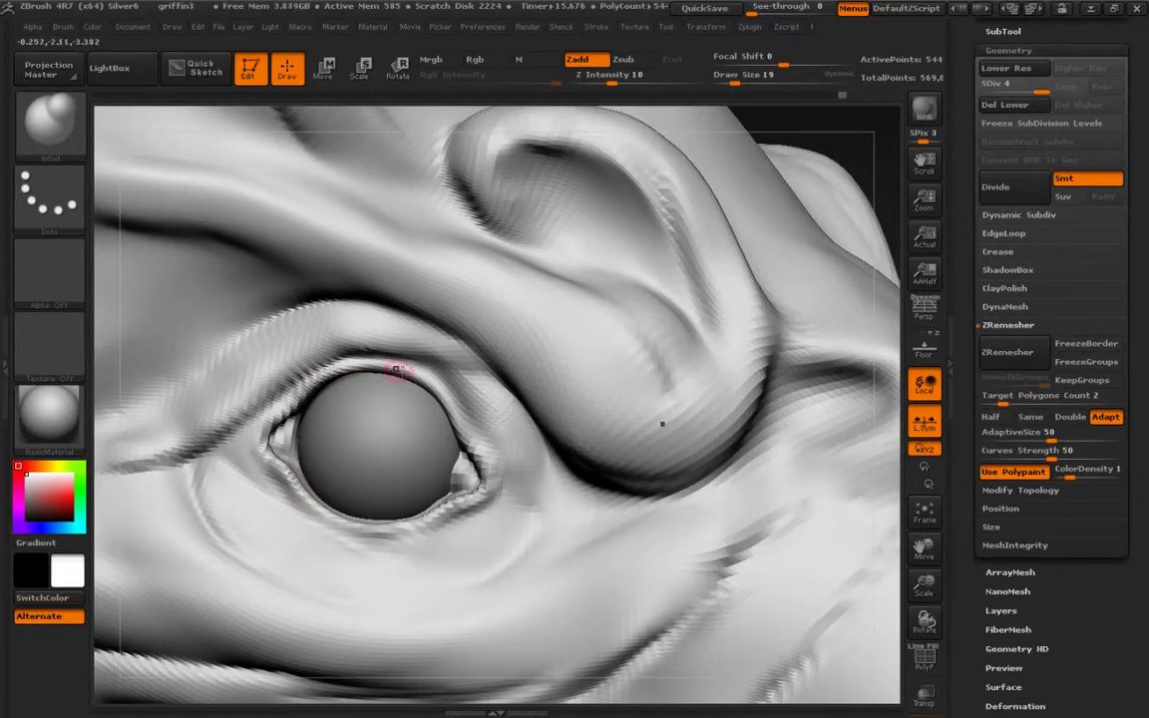
# Select the eyeball subtool, and place a vertical Scale transpose line starting at the eyeball's centre.
pyautogui.moveTo(302, 482); pyautogui.dragTo(317, 431, button='right')
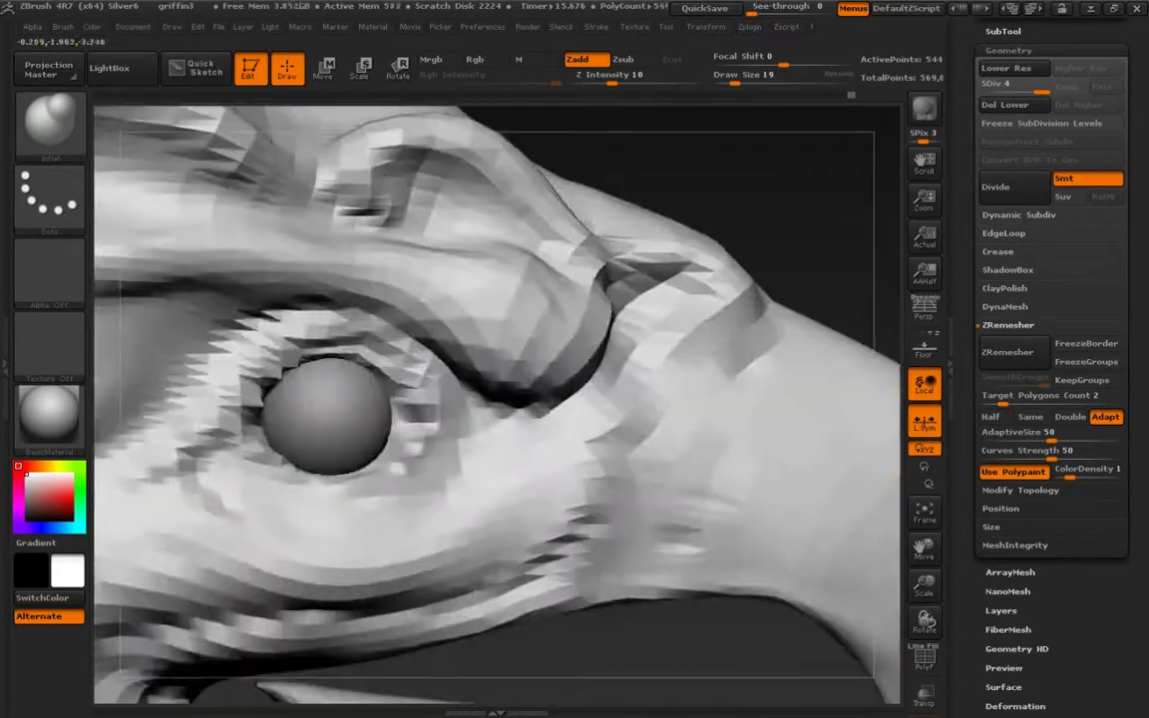
pyautogui.keyDown('alt'); pyautogui.click(311, 426); pyautogui.keyUp('alt')
pyautogui.press('e')
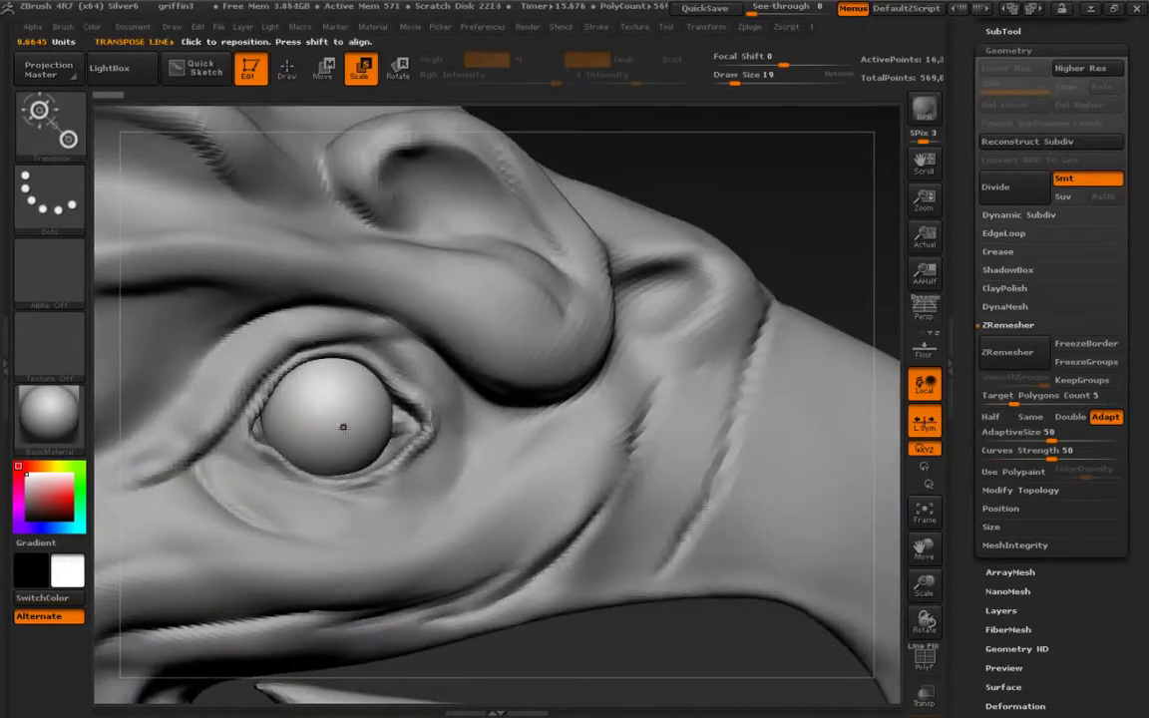
pyautogui.keyDown('ctrl'); pyautogui.moveTo(327, 409); pyautogui.dragTo(325, 420, button='right'); pyautogui.keyUp('ctrl')
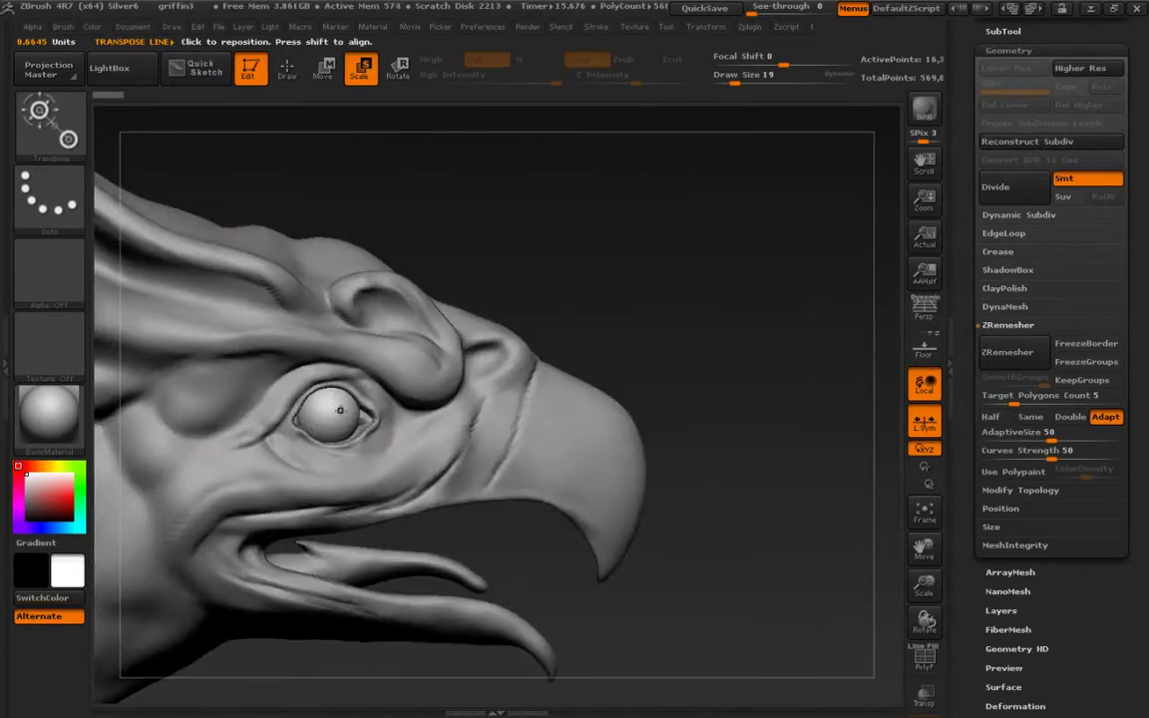
pyautogui.keyDown('shift'); pyautogui.moveTo(335, 415); pyautogui.dragTo(331, 187); pyautogui.keyUp('shift')
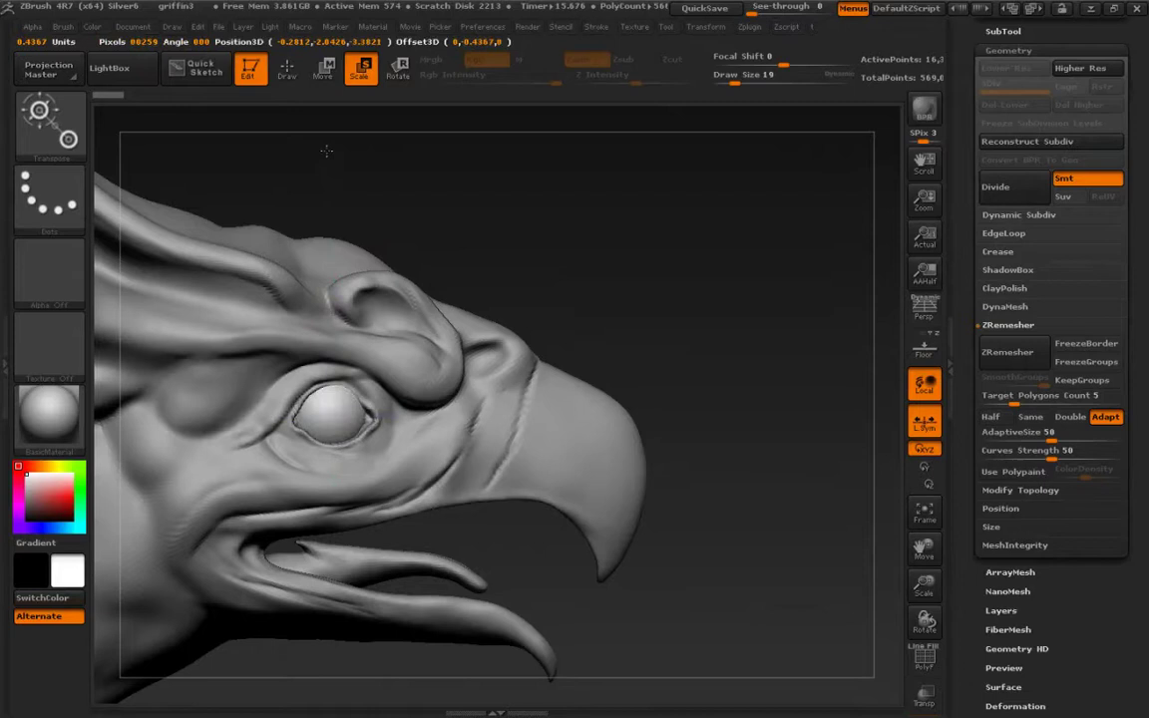
pyautogui.moveTo(300, 137); pyautogui.dragTo(190, 200, button='right')
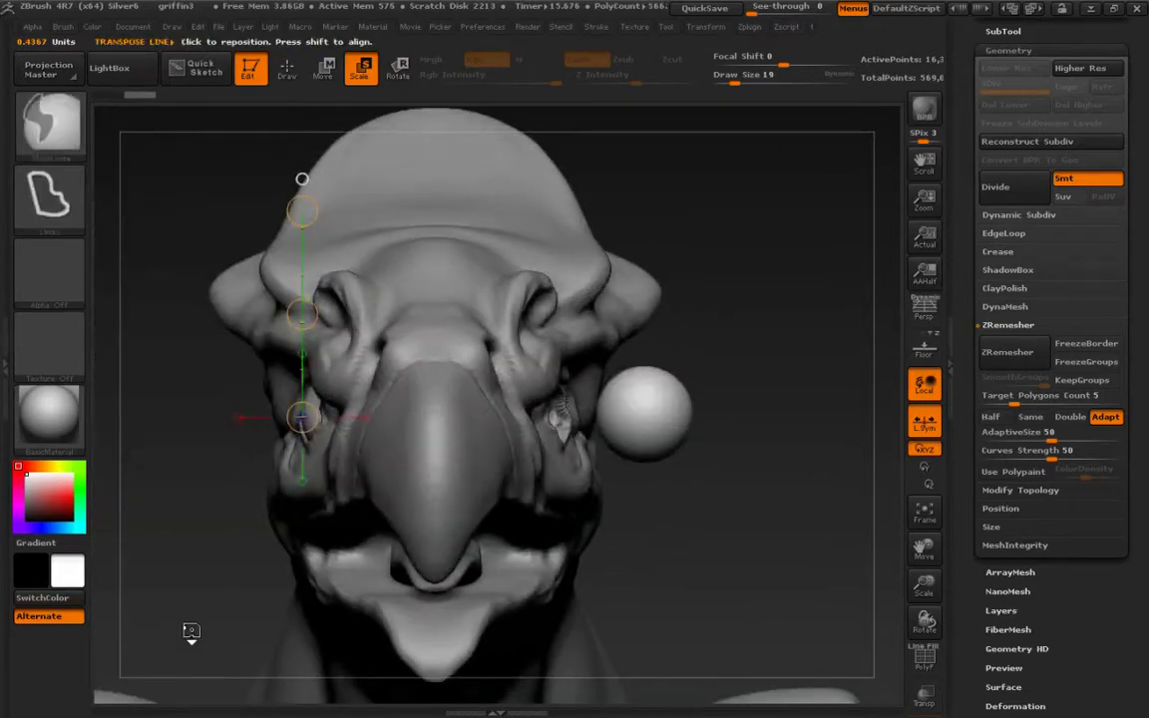
# Undo the stray eyeball change, and scale the eyeball up slightly with the transpose line so it fills the socket.
pyautogui.hotkey('ctrl', 'z')
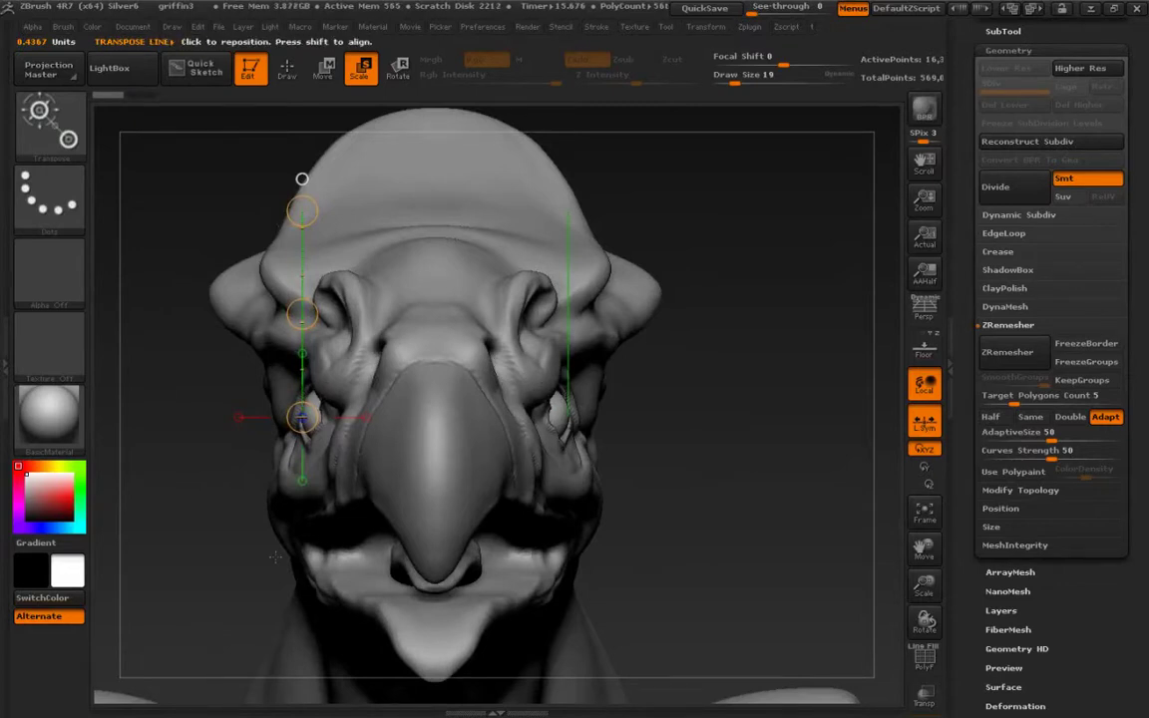
pyautogui.moveTo(275, 556); pyautogui.dragTo(303, 245)
pyautogui.keyDown('alt'); pyautogui.moveTo(303, 130); pyautogui.dragTo(336, 288); pyautogui.keyUp('alt')
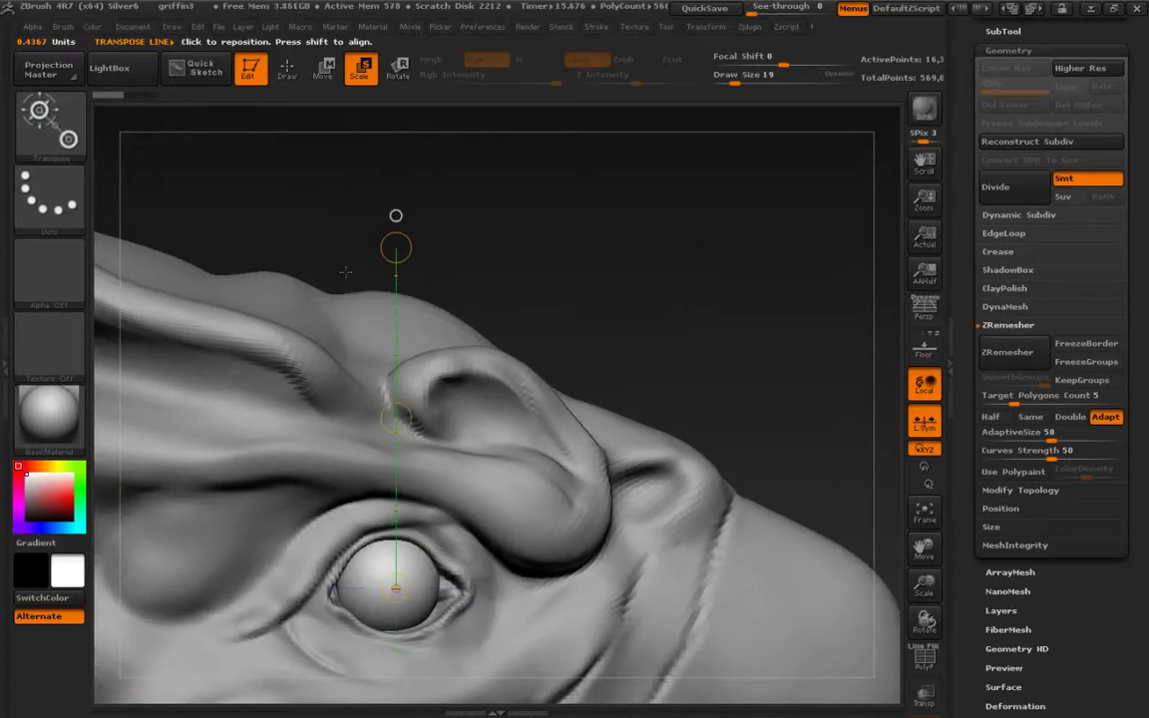
pyautogui.click(395, 236)
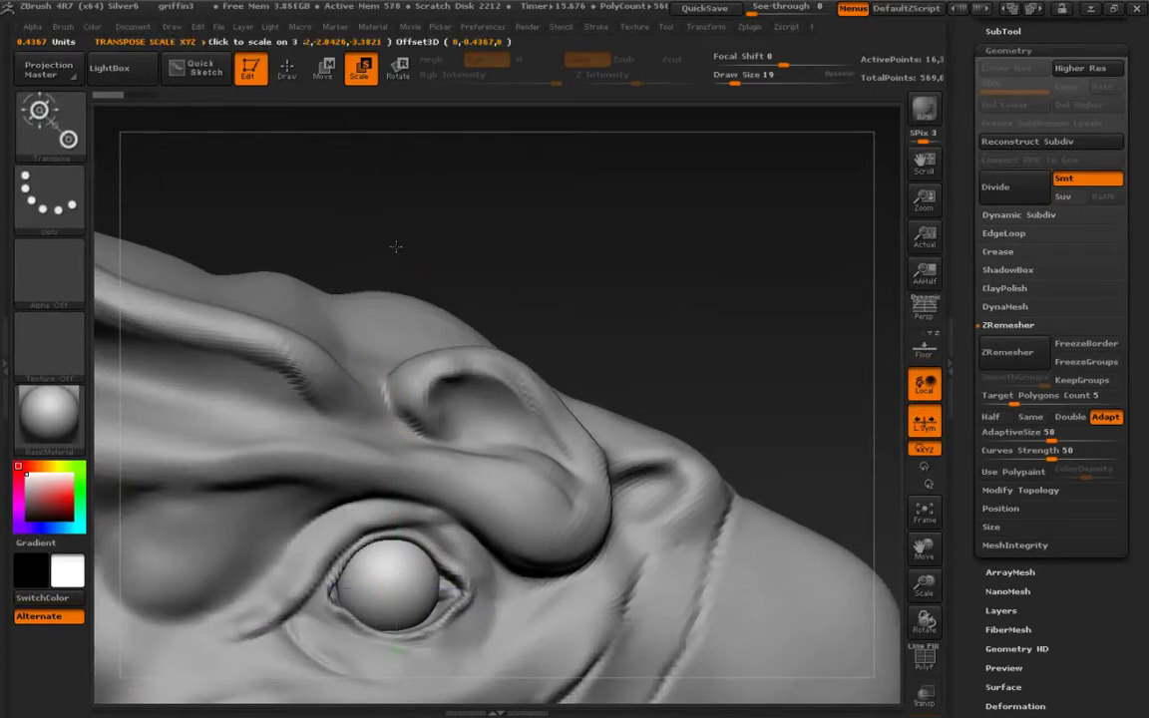
pyautogui.moveTo(396, 235); pyautogui.dragTo(382, 164)
pyautogui.keyDown('alt'); pyautogui.moveTo(310, 203); pyautogui.dragTo(320, 86); pyautogui.keyUp('alt')
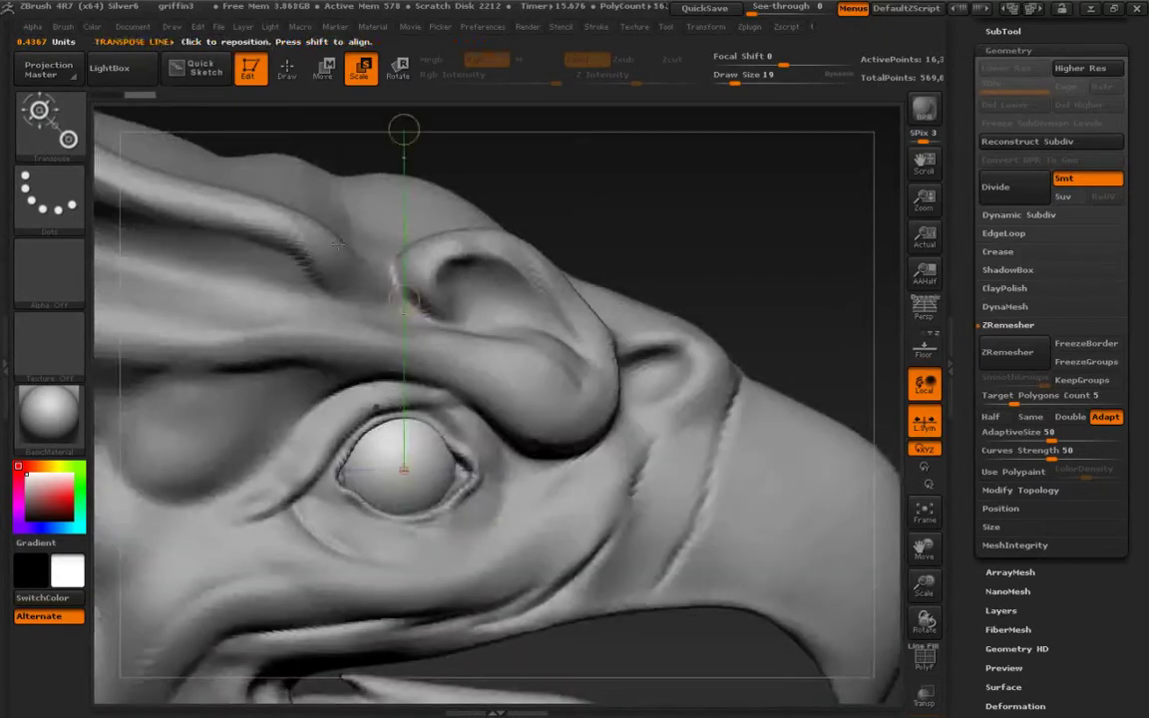
# Move the eyeball slightly with the transpose line to seat it between the eyelids.
pyautogui.press('w')
pyautogui.click(404, 301)
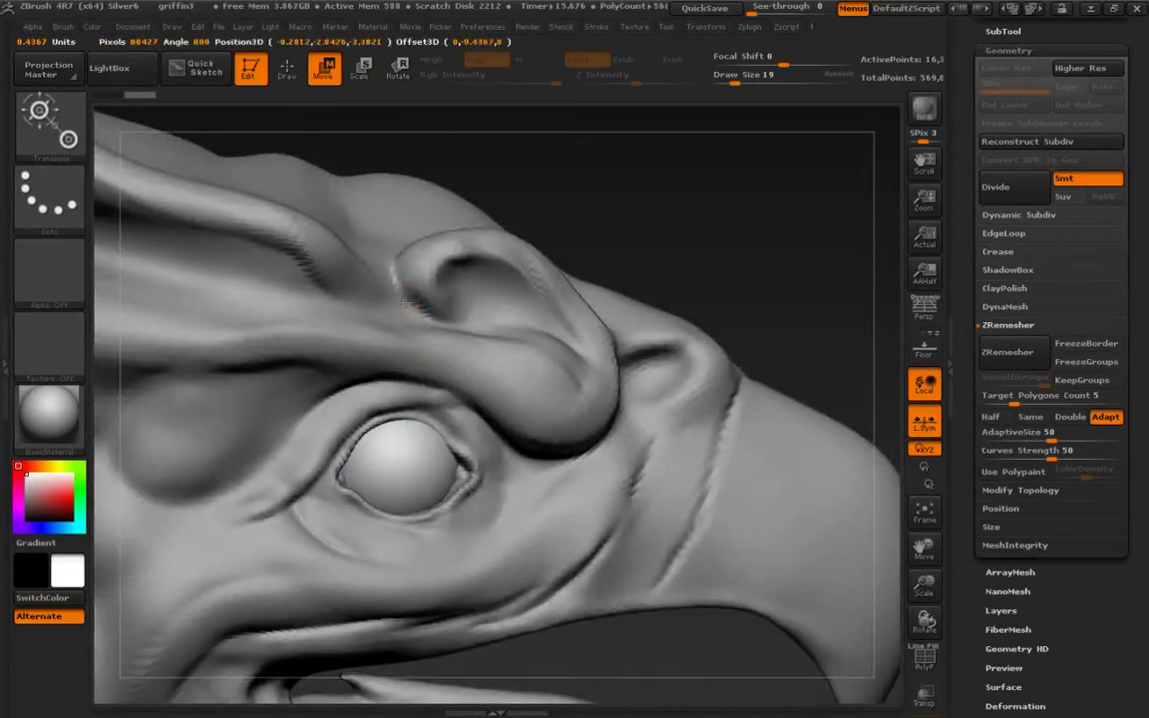
pyautogui.moveTo(407, 307); pyautogui.dragTo(407, 305)
pyautogui.moveTo(486, 173); pyautogui.dragTo(542, 194)
pyautogui.moveTo(406, 302); pyautogui.dragTo(407, 300)
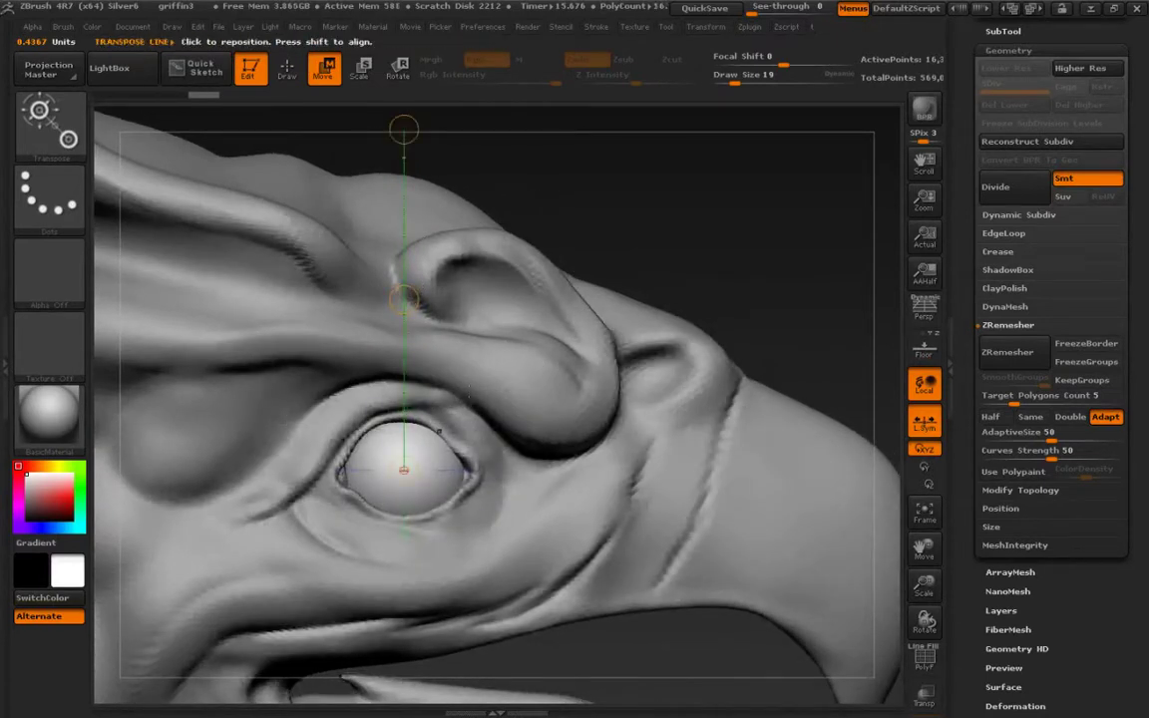
# Switch to the Skin_Head subtool, and pull the eyelids against the eyeball with the Move brush at draw size 99.
pyautogui.press('q')
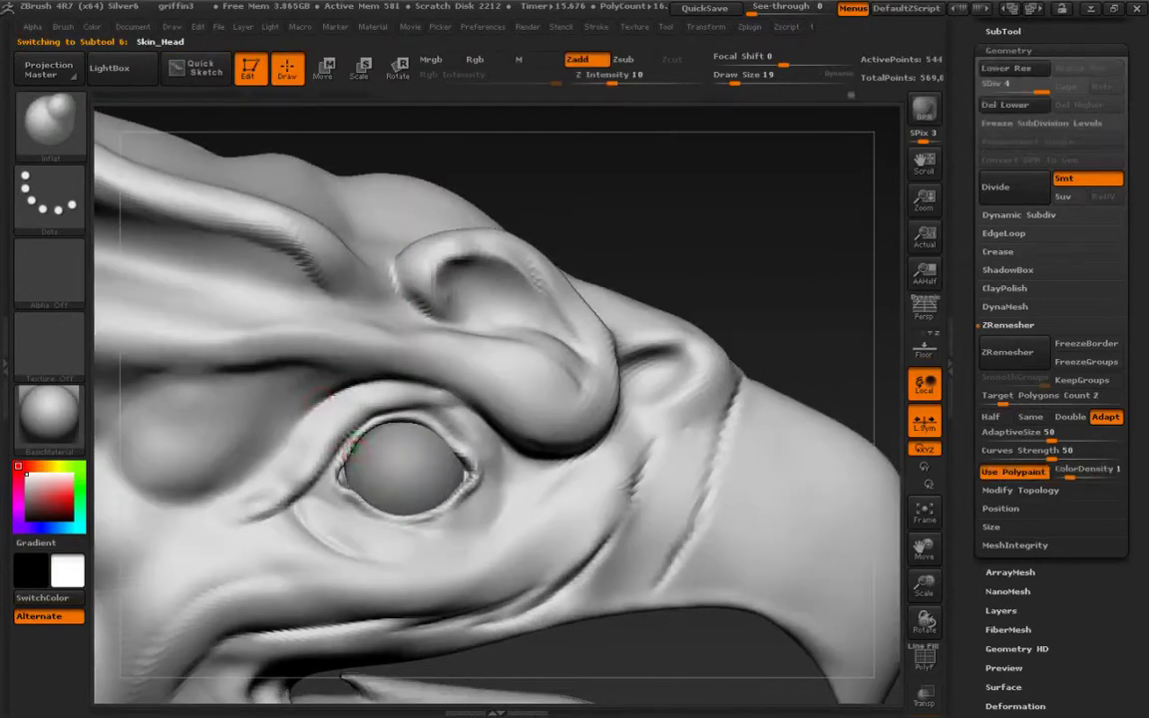
pyautogui.moveTo(329, 413); pyautogui.dragTo(374, 533)
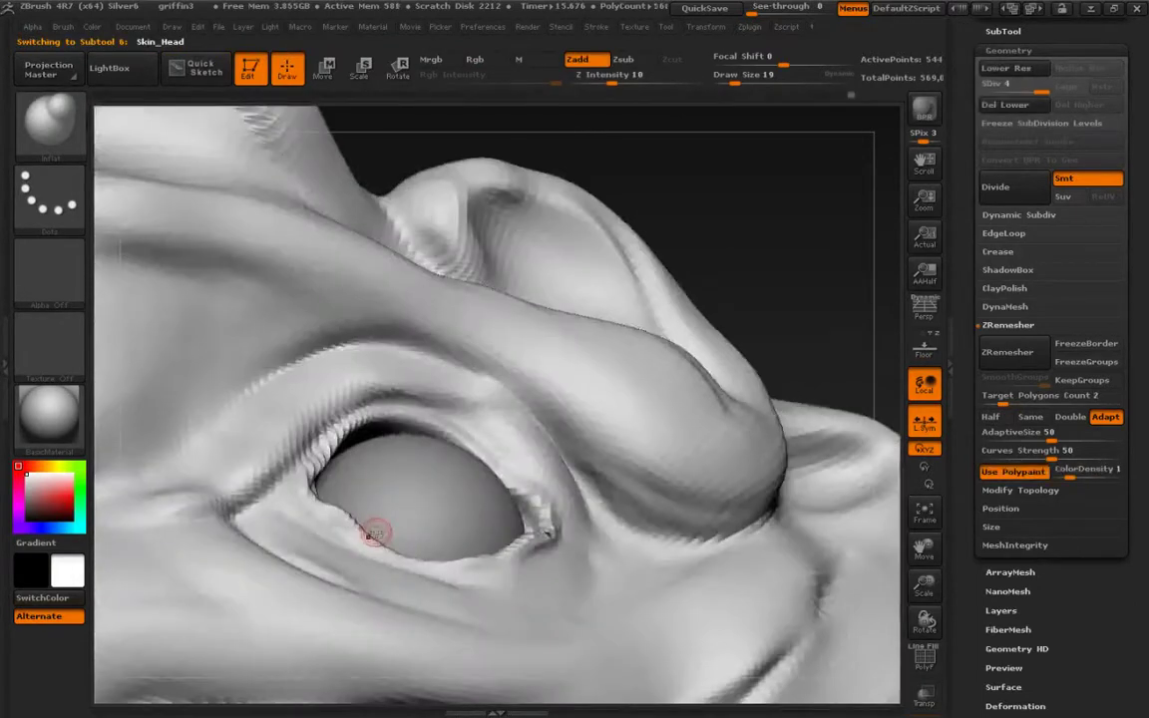
pyautogui.press('b')
pyautogui.press('m')
pyautogui.press('v')
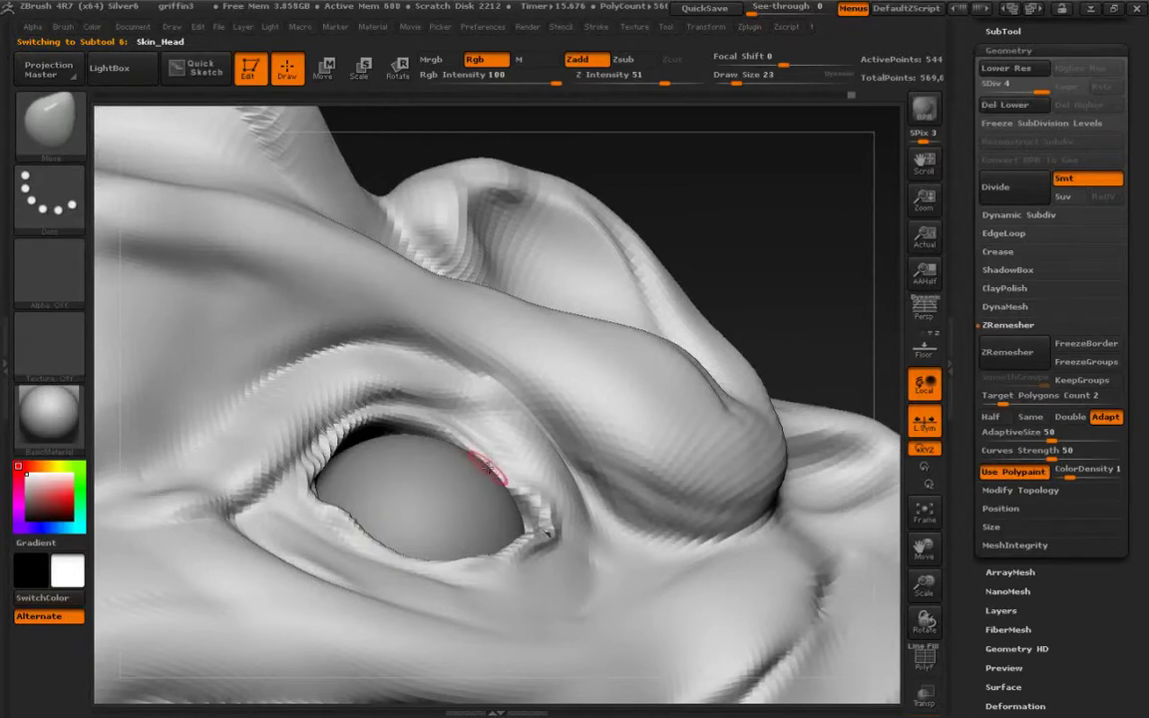
pyautogui.press(']')
pyautogui.press(']')
pyautogui.press(']')
pyautogui.press(']')
pyautogui.press(']')
pyautogui.press(']')
pyautogui.press(']')
pyautogui.press(']')
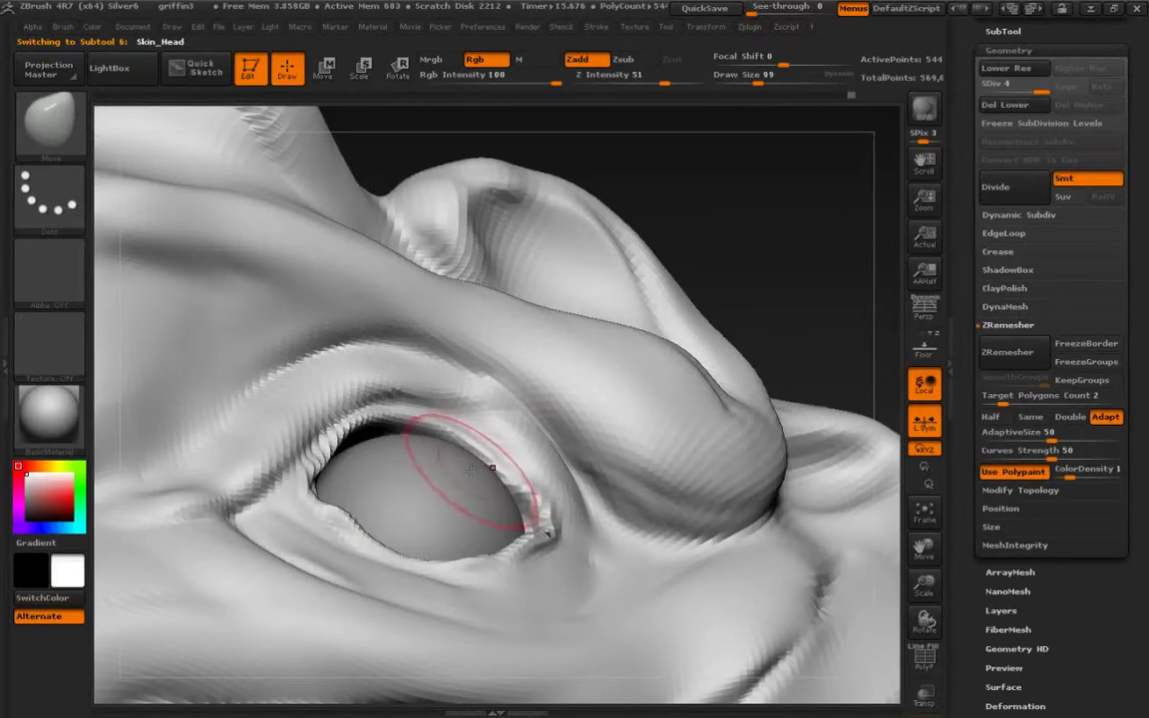
pyautogui.moveTo(472, 467)
pyautogui.mouseDown(button='right')
pyautogui.moveTo(419, 529)
pyautogui.moveTo(404, 513)
pyautogui.moveTo(384, 533)
pyautogui.moveTo(321, 518)
pyautogui.mouseUp(button='right')
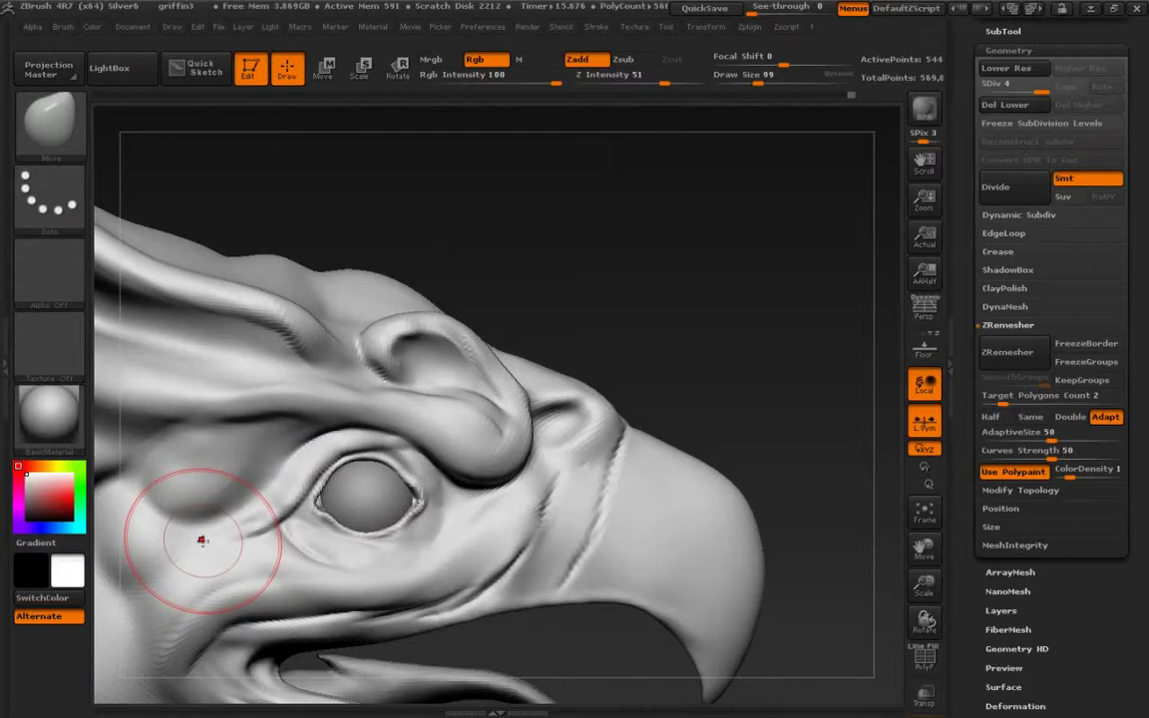
pyautogui.moveTo(439, 477); pyautogui.dragTo(397, 495, button='right')
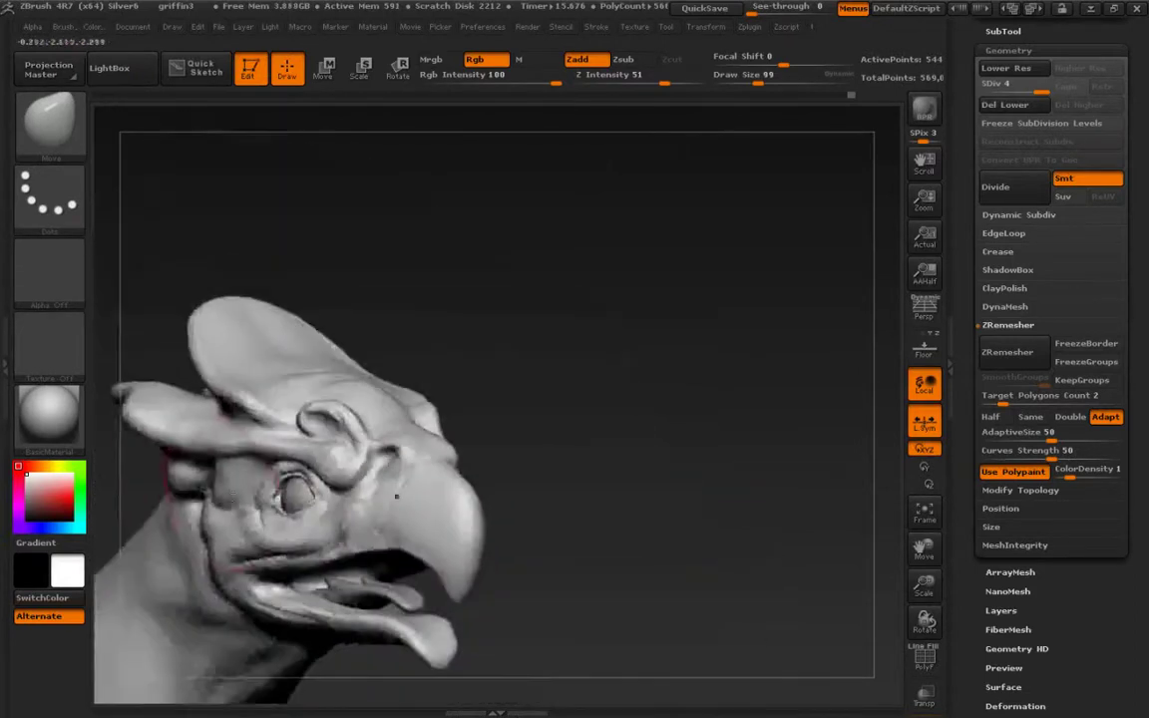
# Reshape the lower eyelid toward the rear eye corner with the Move brush at draw size 87, working at subdivision level 4.
pyautogui.keyDown('alt'); pyautogui.moveTo(233, 495); pyautogui.dragTo(268, 458, button='right'); pyautogui.keyUp('alt')
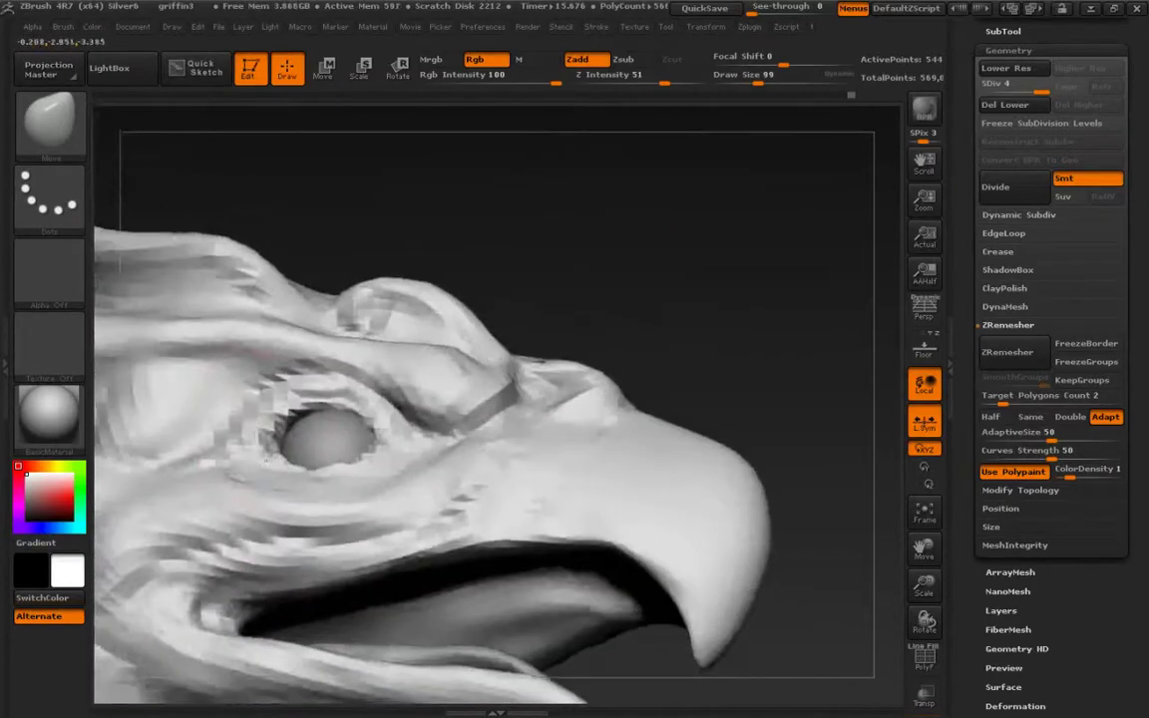
pyautogui.moveTo(197, 467); pyautogui.dragTo(258, 493)
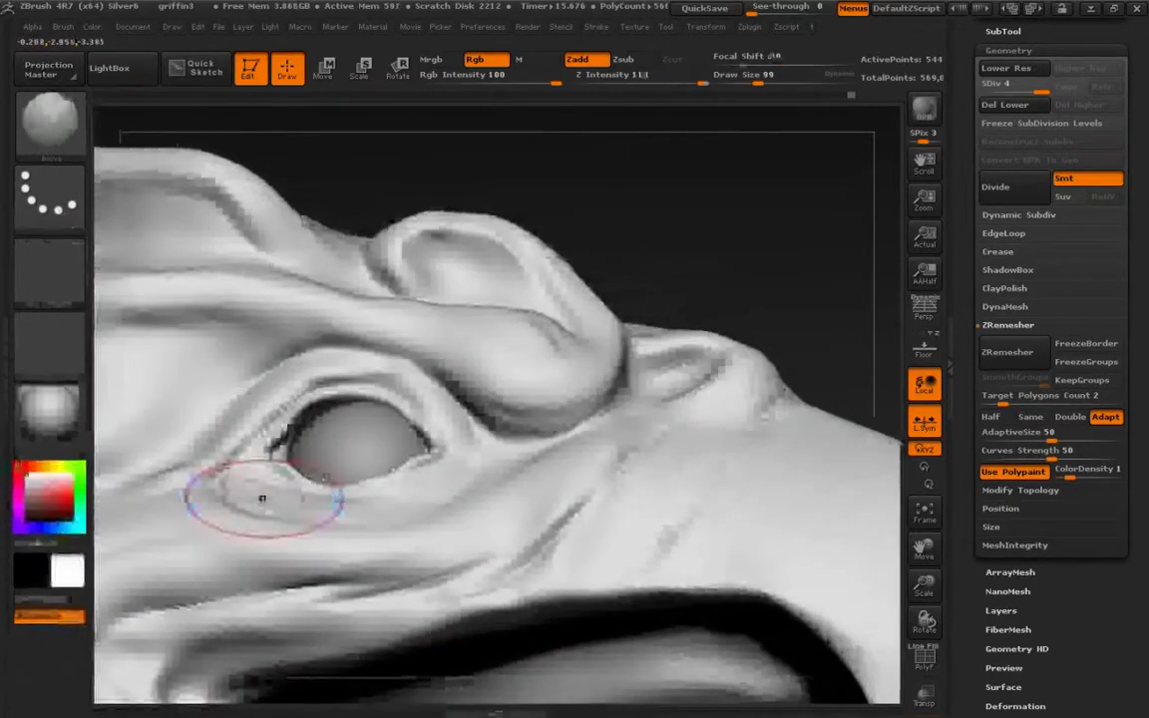
pyautogui.hotkey('shift', 'd')
pyautogui.press('d')
pyautogui.press('d')
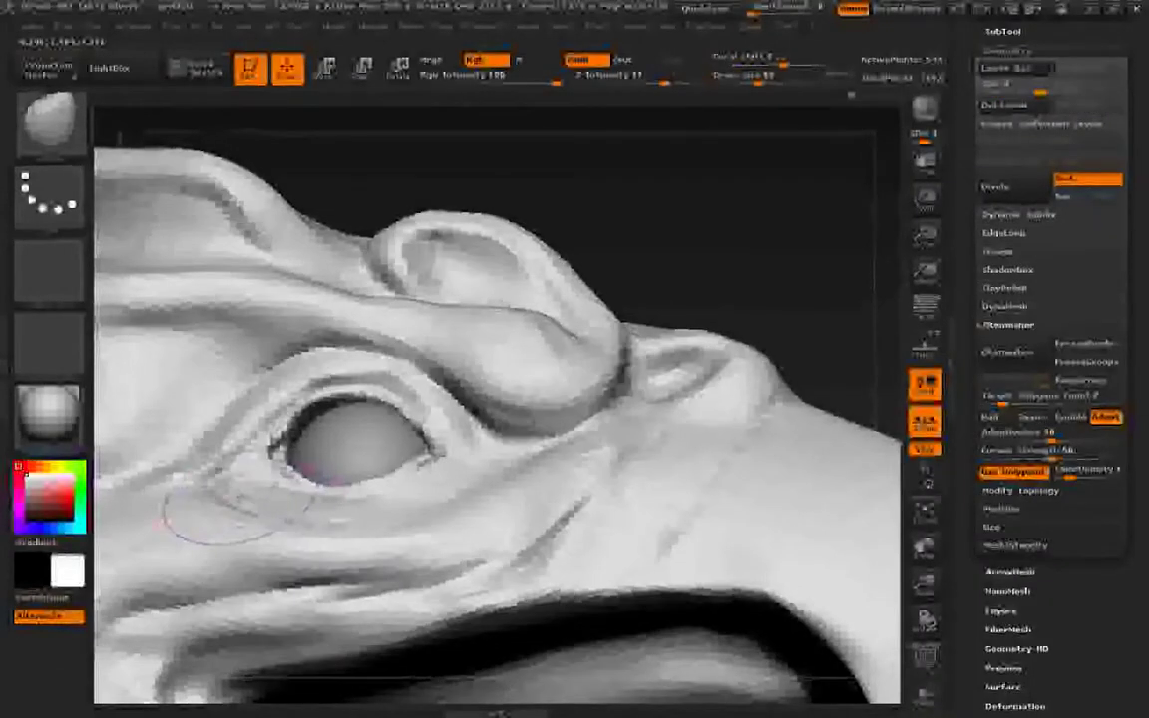
pyautogui.moveTo(227, 411); pyautogui.dragTo(291, 410, button='right')
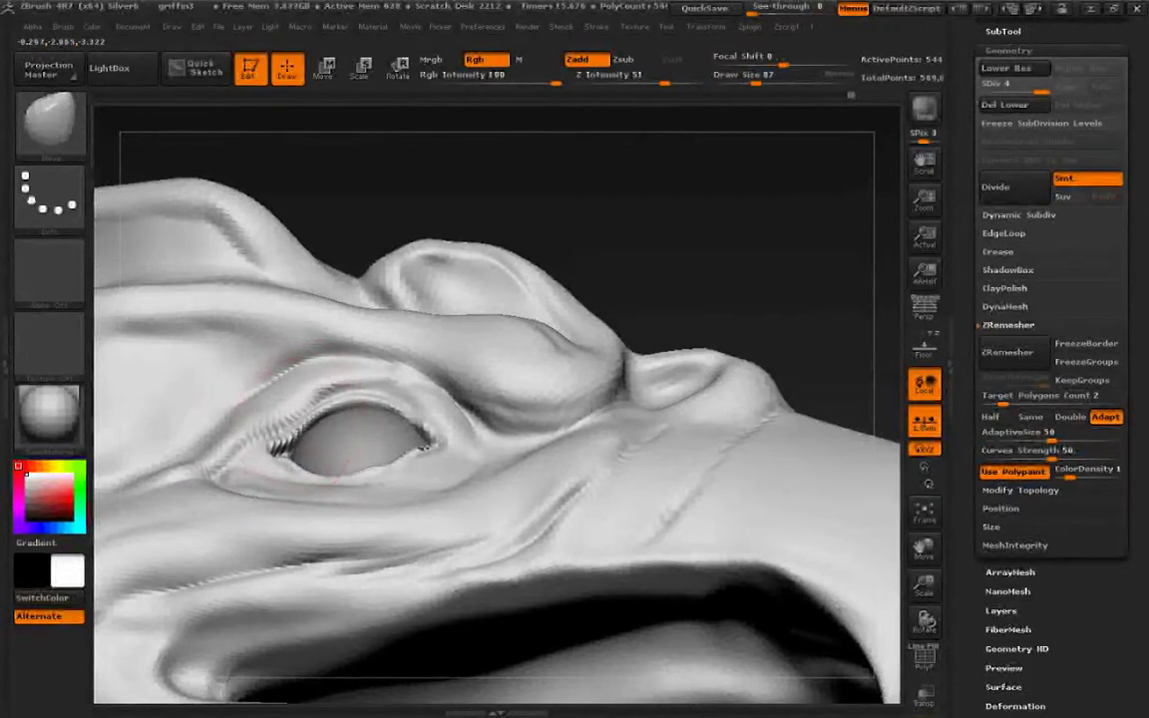
# Close the eyelids around the eyeball's rear corner with the Move brush at draw size 59.
pyautogui.moveTo(389, 395)
pyautogui.mouseDown(button='right')
pyautogui.moveTo(437, 417)
pyautogui.moveTo(465, 485)
pyautogui.moveTo(365, 545)
pyautogui.mouseUp(button='right')
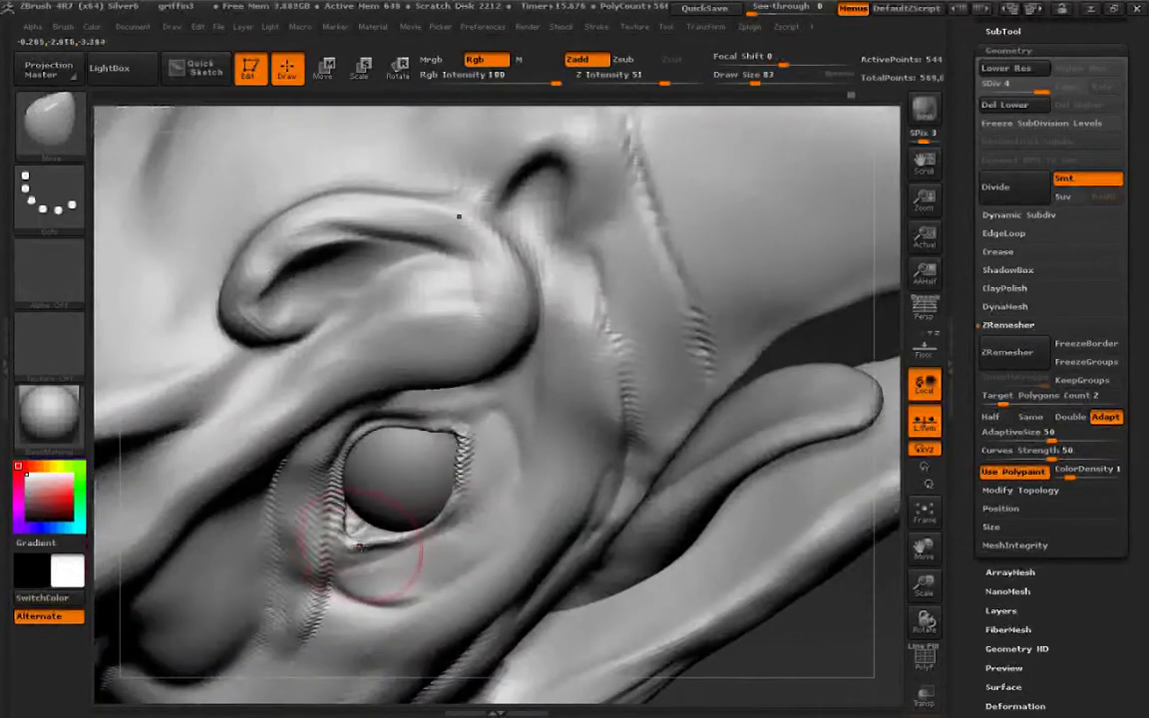
pyautogui.press('[')
pyautogui.press('[')
pyautogui.press('[')
pyautogui.press('[')
pyautogui.moveTo(367, 535); pyautogui.dragTo(342, 525)
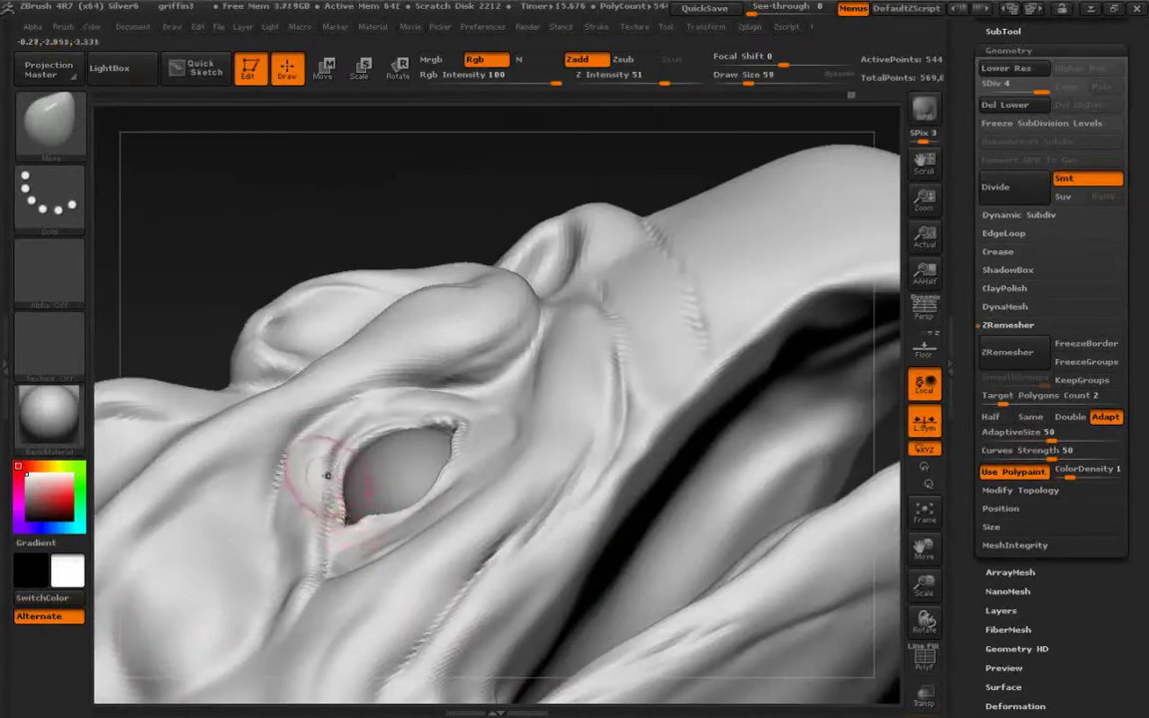
pyautogui.moveTo(351, 483); pyautogui.dragTo(292, 489)
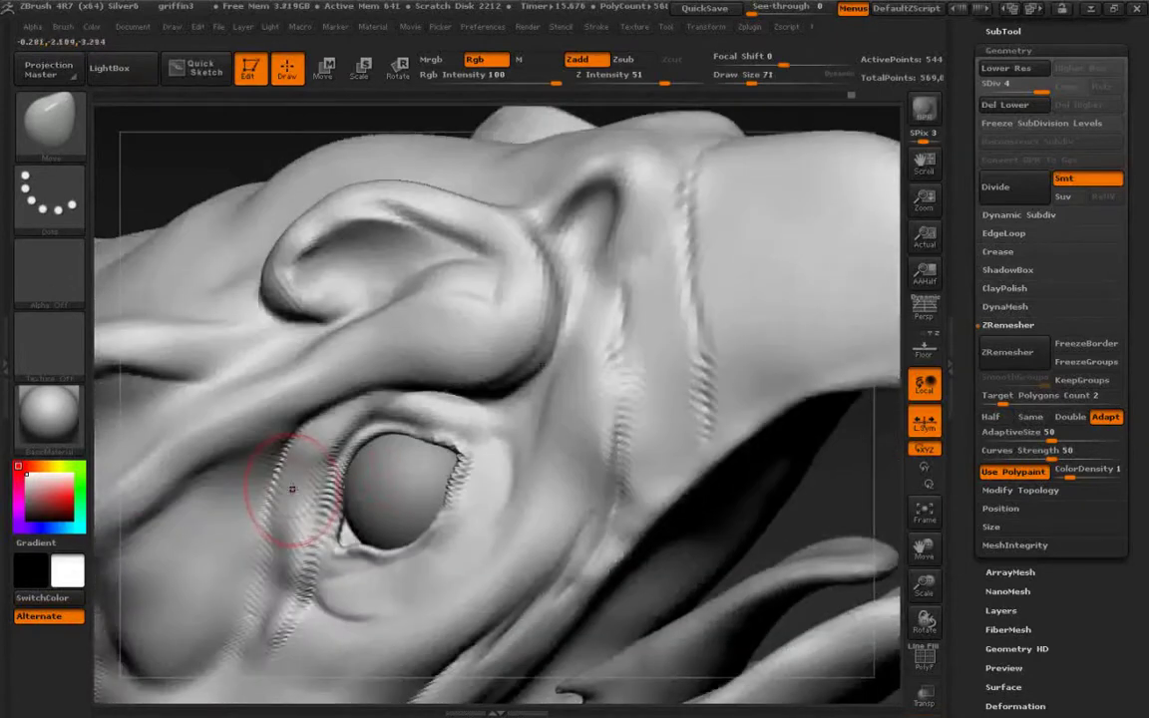
# Adjust the front part of the upper eyelid rim around the eyeball with the Move brush at draw size 55.
pyautogui.moveTo(293, 491); pyautogui.dragTo(324, 523, button='right')
pyautogui.moveTo(324, 524); pyautogui.dragTo(346, 371, button='right')
pyautogui.moveTo(325, 385); pyautogui.dragTo(468, 295)
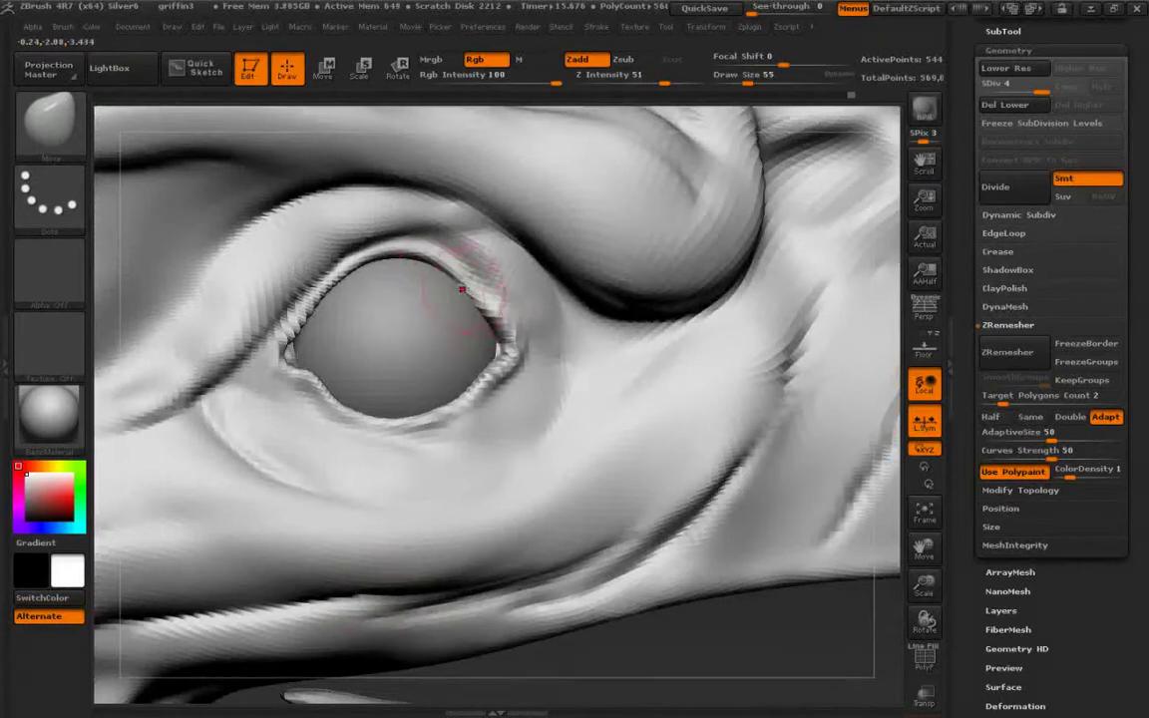
pyautogui.moveTo(462, 290)
pyautogui.mouseDown(button='right')
pyautogui.moveTo(481, 240)
pyautogui.moveTo(319, 309)
pyautogui.moveTo(361, 290)
pyautogui.moveTo(489, 284)
pyautogui.mouseUp(button='right')
# Refine the eye opening along the eyelid rims with the Move brush at draw sizes 83 and 75.
pyautogui.keyDown('alt'); pyautogui.moveTo(147, 187); pyautogui.dragTo(339, 385, button='right'); pyautogui.keyUp('alt')
pyautogui.keyDown('ctrl'); pyautogui.moveTo(254, 334); pyautogui.dragTo(252, 414, button='right'); pyautogui.keyUp('ctrl')
pyautogui.press(']')
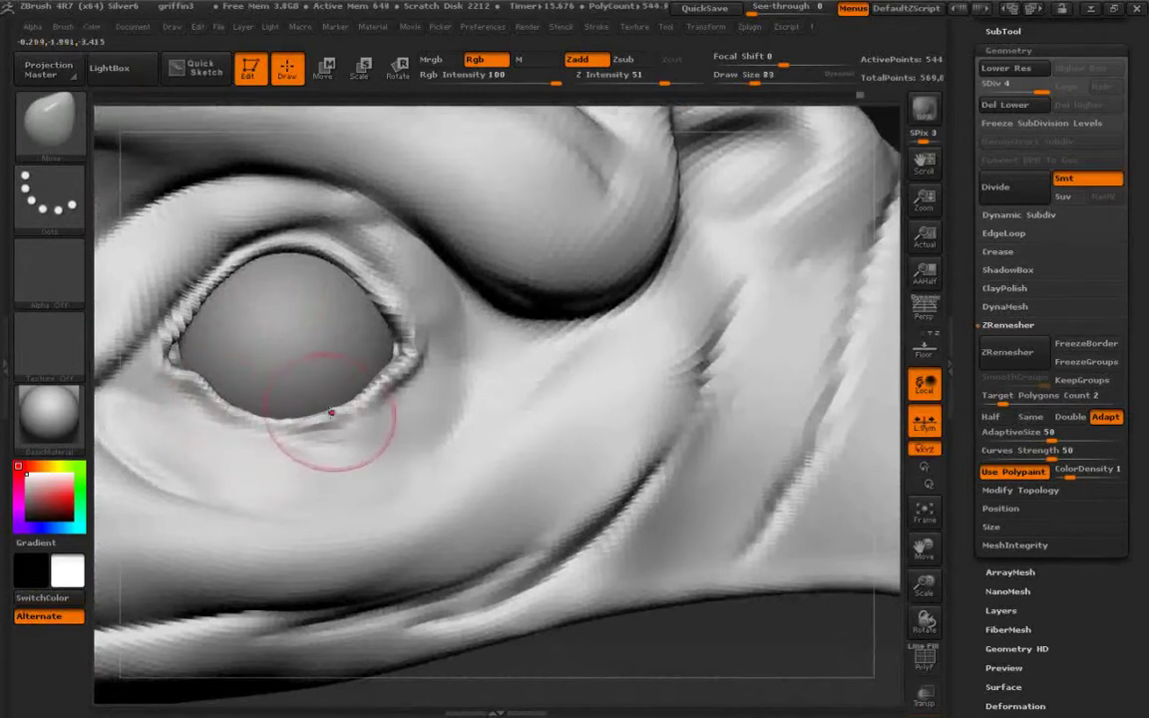
pyautogui.moveTo(331, 412); pyautogui.dragTo(351, 349, button='right')
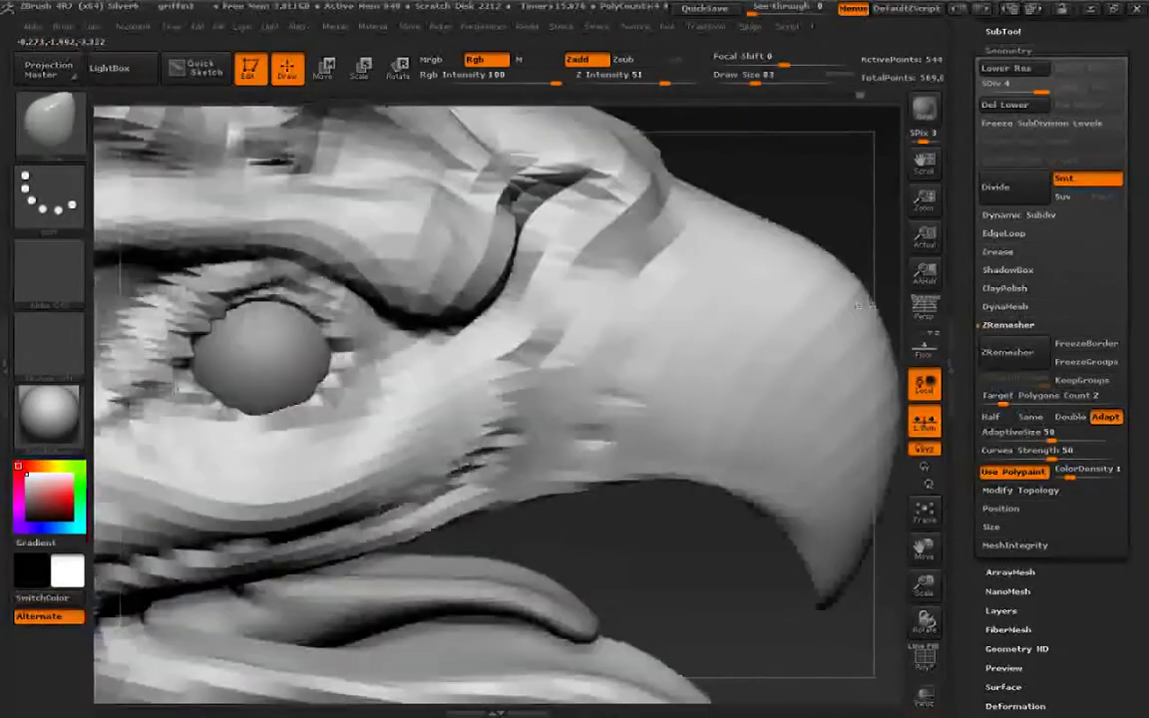
pyautogui.moveTo(864, 305); pyautogui.dragTo(878, 337, button='right')
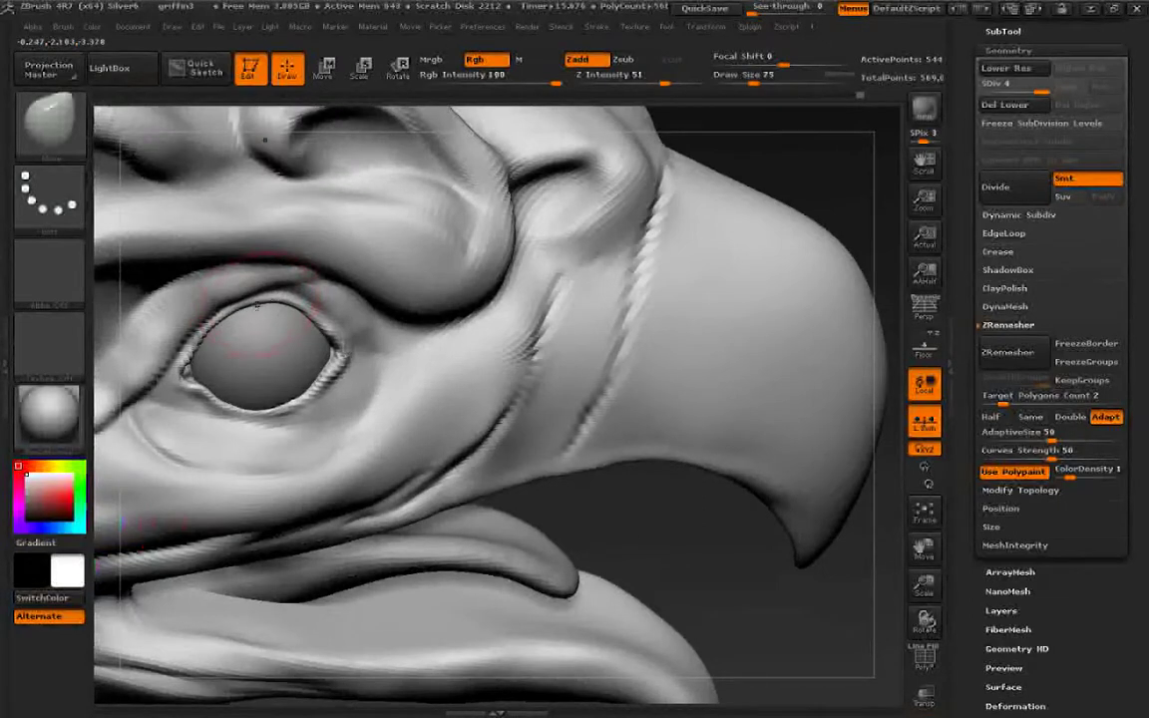
pyautogui.moveTo(241, 284); pyautogui.dragTo(183, 261, button='right')
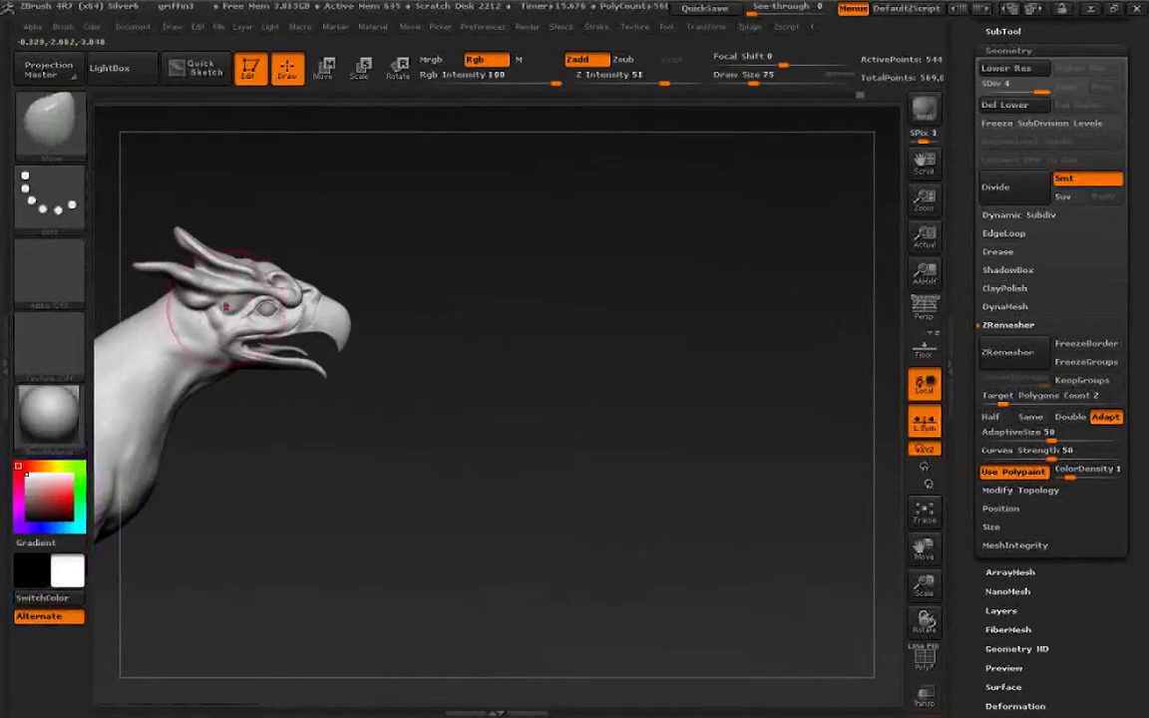
# Nudge the lower eyelid rim to follow the eyeball's curve with the Move brush at draw sizes 51 and 75.
pyautogui.moveTo(225, 306); pyautogui.dragTo(317, 309, button='right')
pyautogui.keyDown('alt'); pyautogui.moveTo(324, 429); pyautogui.dragTo(361, 349, button='right'); pyautogui.keyUp('alt')
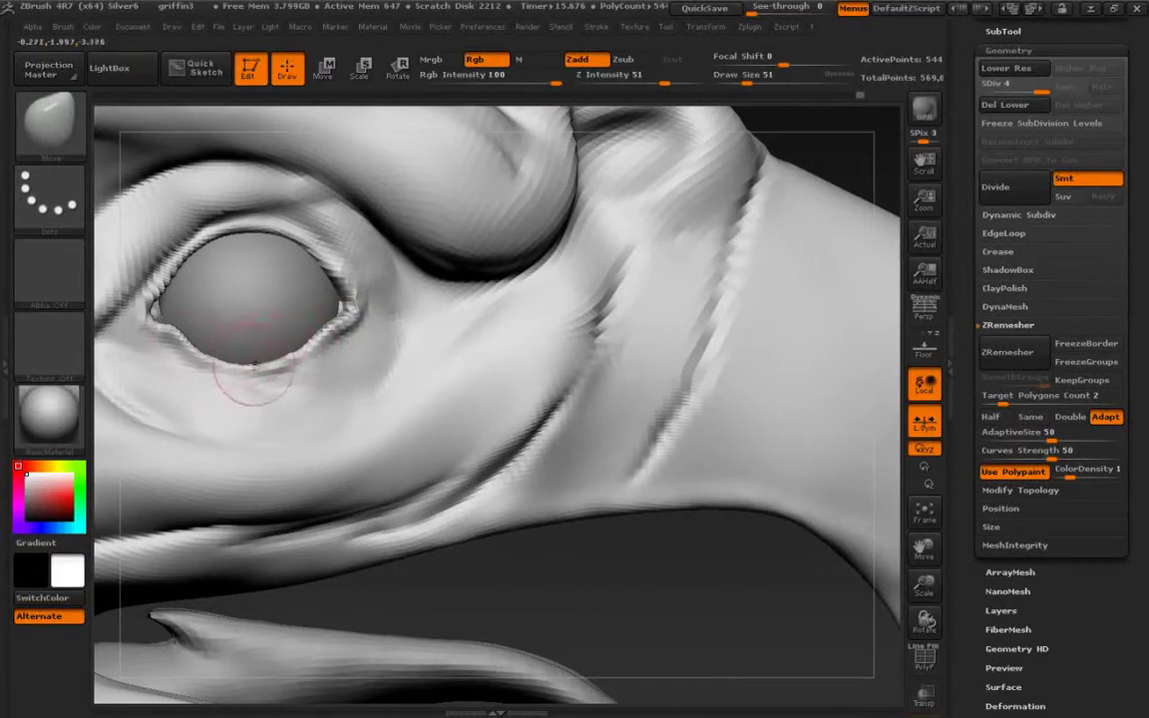
pyautogui.moveTo(253, 366); pyautogui.dragTo(267, 371, button='right')
pyautogui.moveTo(294, 359)
pyautogui.mouseDown()
pyautogui.moveTo(262, 410)
pyautogui.moveTo(295, 355)
pyautogui.mouseUp()
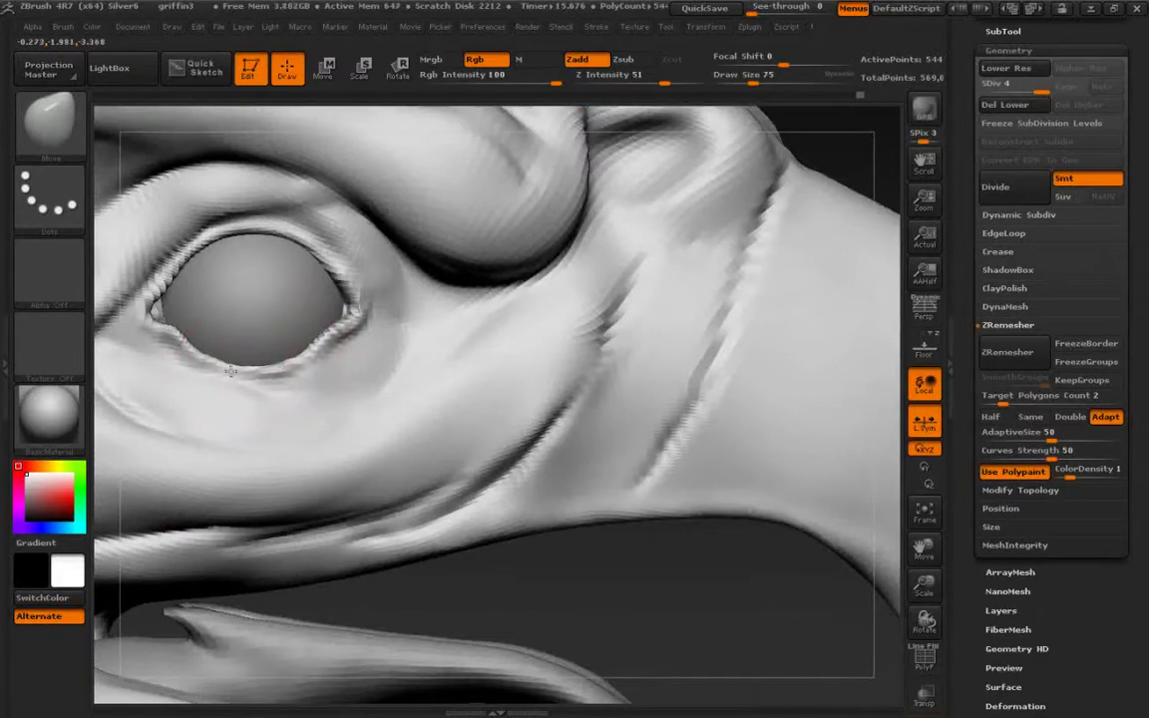
pyautogui.moveTo(207, 372); pyautogui.dragTo(299, 216, button='right')
pyautogui.keyDown('alt'); pyautogui.moveTo(166, 313); pyautogui.dragTo(331, 392, button='right'); pyautogui.keyUp('alt')
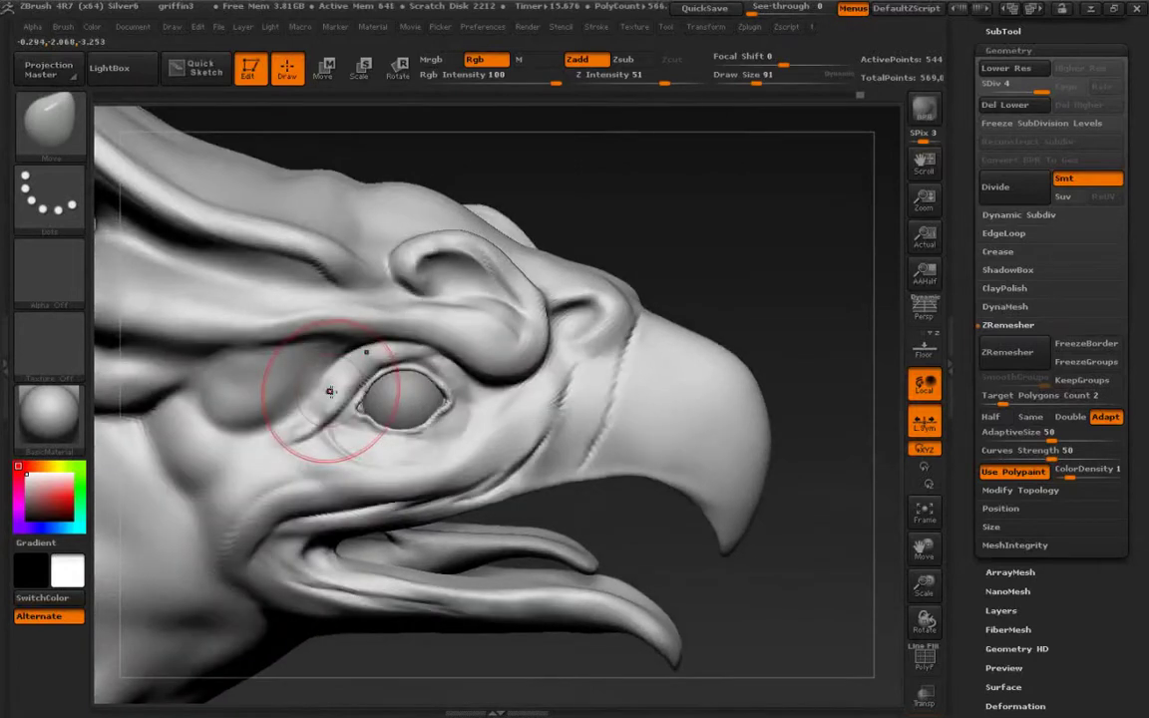
pyautogui.moveTo(383, 405)
pyautogui.keyDown('ctrl'); pyautogui.mouseDown(button='right')
pyautogui.moveTo(243, 338)
pyautogui.moveTo(268, 245)
pyautogui.moveTo(304, 419)
pyautogui.mouseUp(button='right'); pyautogui.keyUp('ctrl')
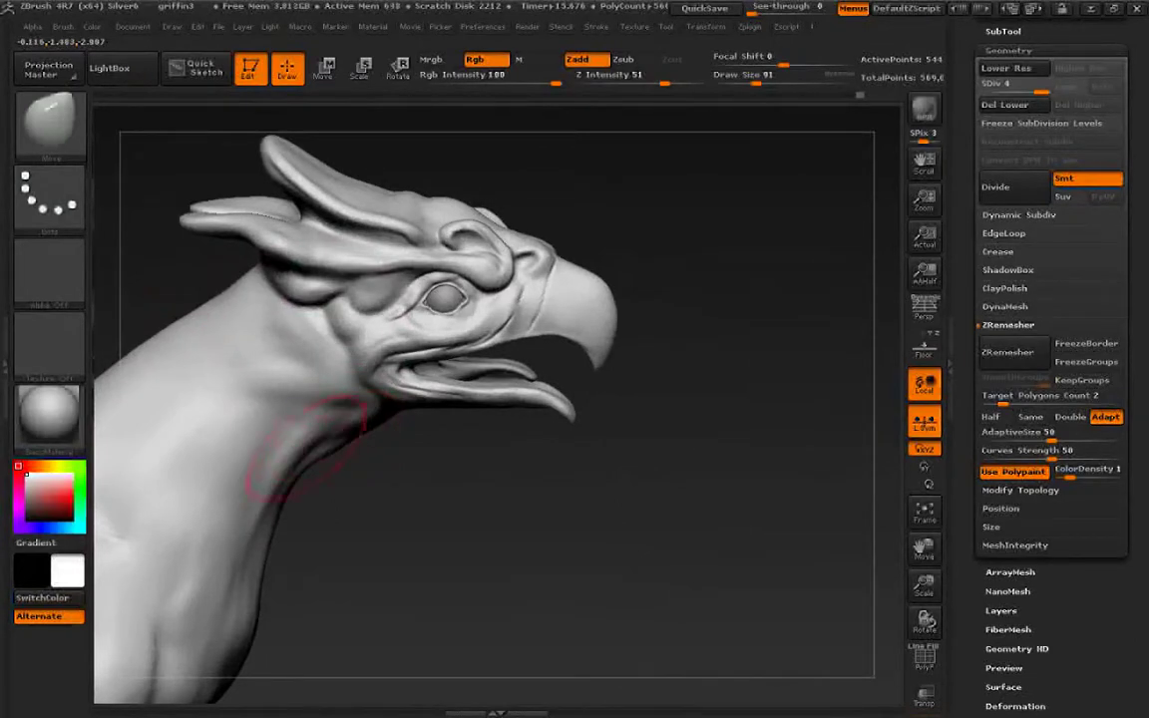
pyautogui.moveTo(309, 289); pyautogui.dragTo(307, 465)
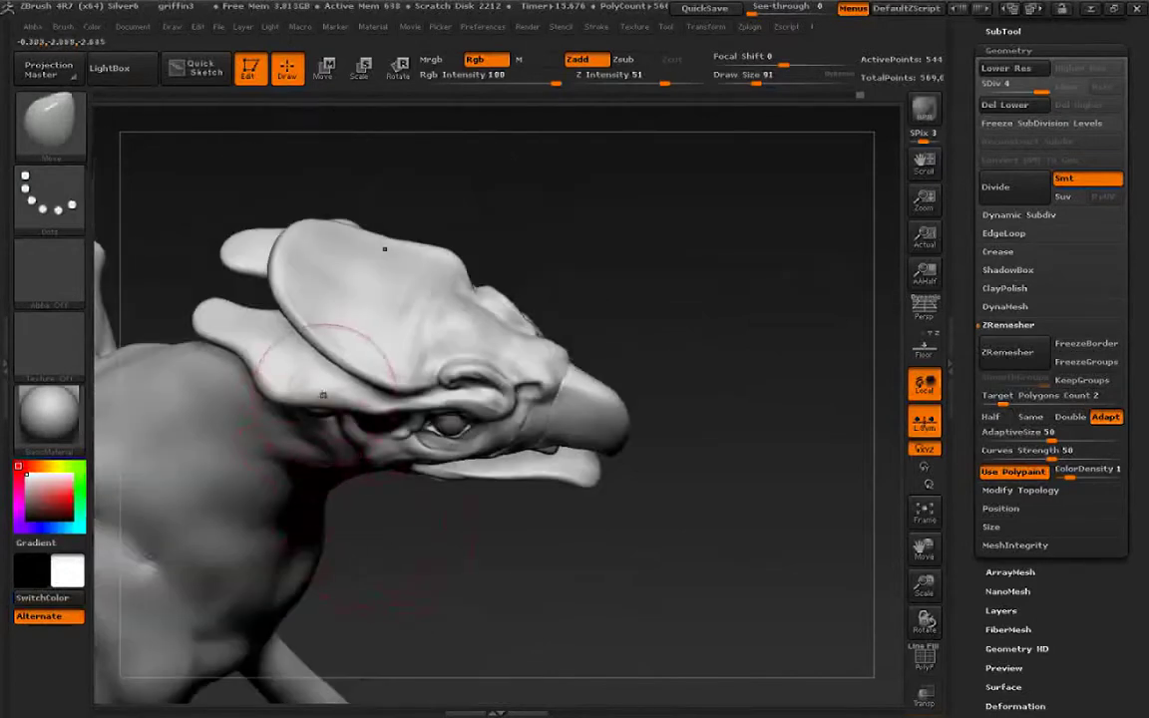
pyautogui.moveTo(283, 444); pyautogui.dragTo(311, 377, button='right')
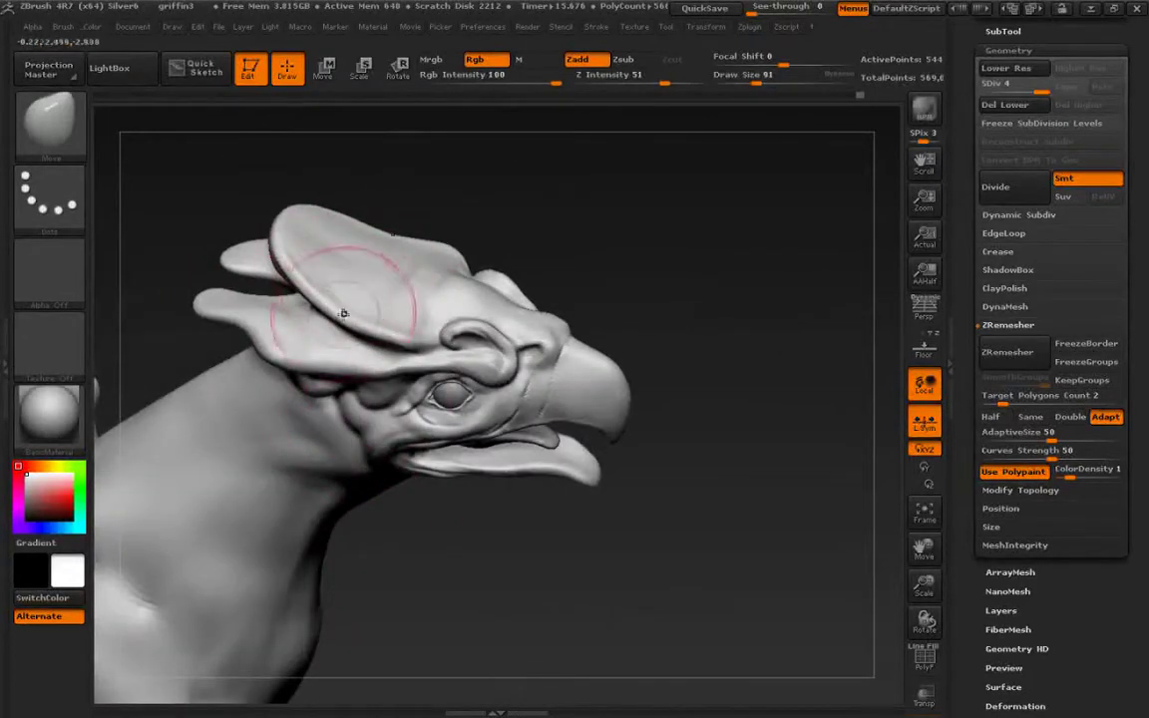
# Nudge the curled brow fold above the eye with the Move brush at draw size 91.
pyautogui.moveTo(285, 343); pyautogui.dragTo(282, 332, button='right')
pyautogui.moveTo(275, 364); pyautogui.dragTo(294, 348)
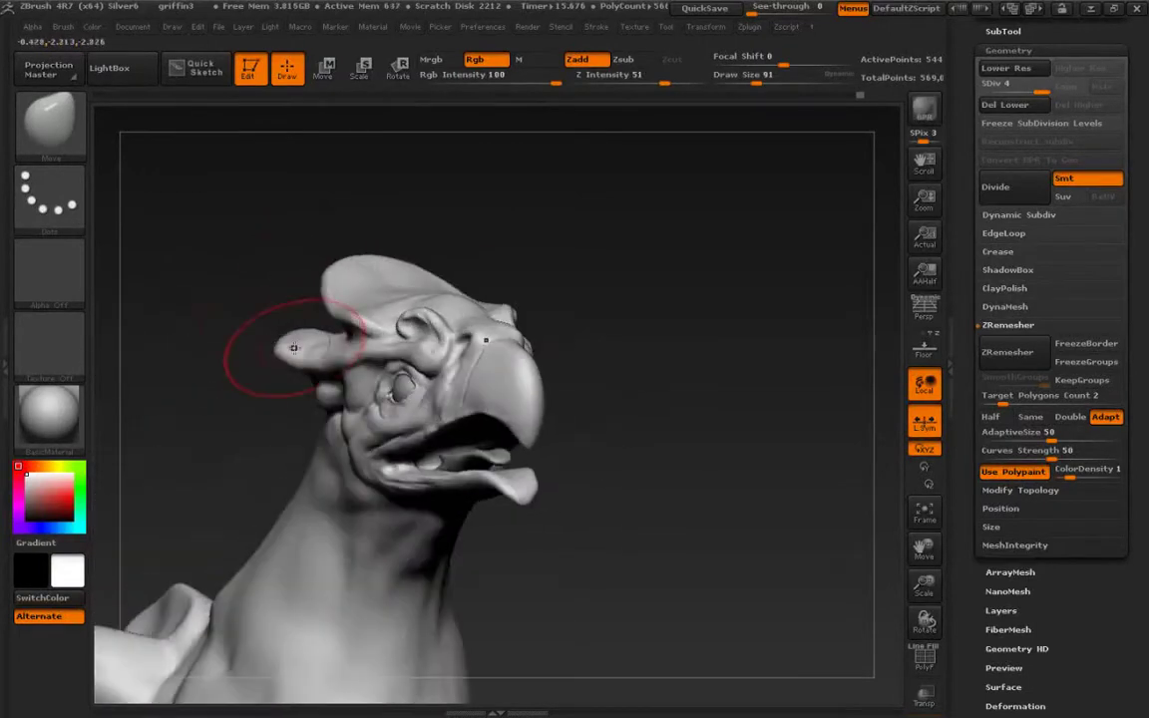
pyautogui.moveTo(291, 364); pyautogui.dragTo(430, 517, button='right')
pyautogui.moveTo(429, 516); pyautogui.dragTo(392, 506)
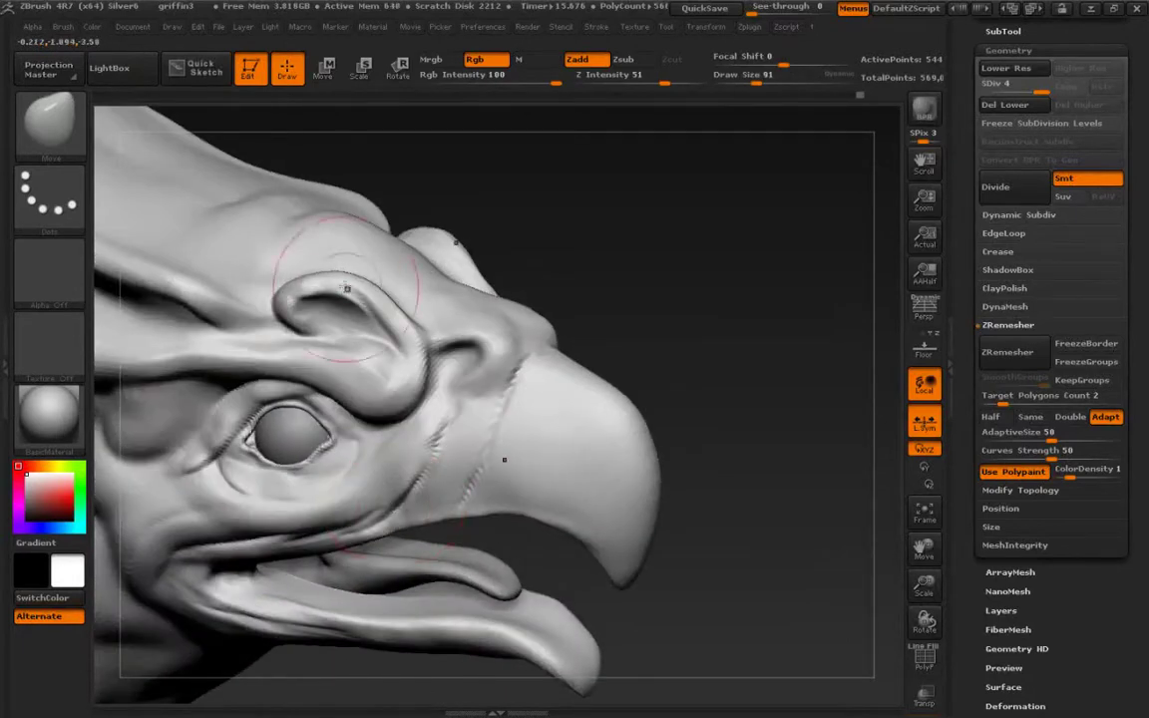
pyautogui.moveTo(381, 304); pyautogui.dragTo(413, 327)
pyautogui.moveTo(386, 407); pyautogui.dragTo(231, 348)
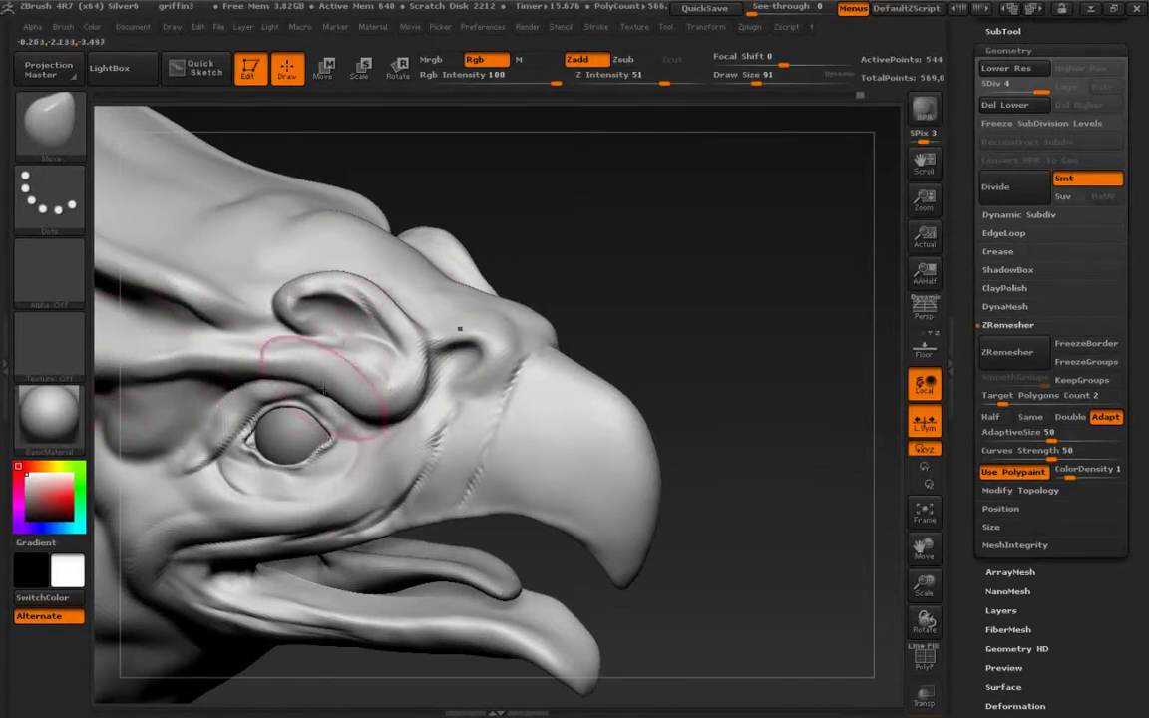
# Examine the eye, brow fold and beak base up close, plus the whole head in profile.
pyautogui.keyDown('alt'); pyautogui.moveTo(165, 379); pyautogui.dragTo(288, 377, button='right'); pyautogui.keyUp('alt')
pyautogui.moveTo(199, 369)
pyautogui.mouseDown(button='right')
pyautogui.moveTo(234, 367)
pyautogui.moveTo(276, 412)
pyautogui.mouseUp(button='right')
pyautogui.moveTo(275, 414); pyautogui.dragTo(243, 379)
pyautogui.moveTo(420, 469)
pyautogui.keyDown('alt'); pyautogui.mouseDown(button='right')
pyautogui.moveTo(275, 377)
pyautogui.moveTo(267, 399)
pyautogui.mouseUp(button='right'); pyautogui.keyUp('alt')
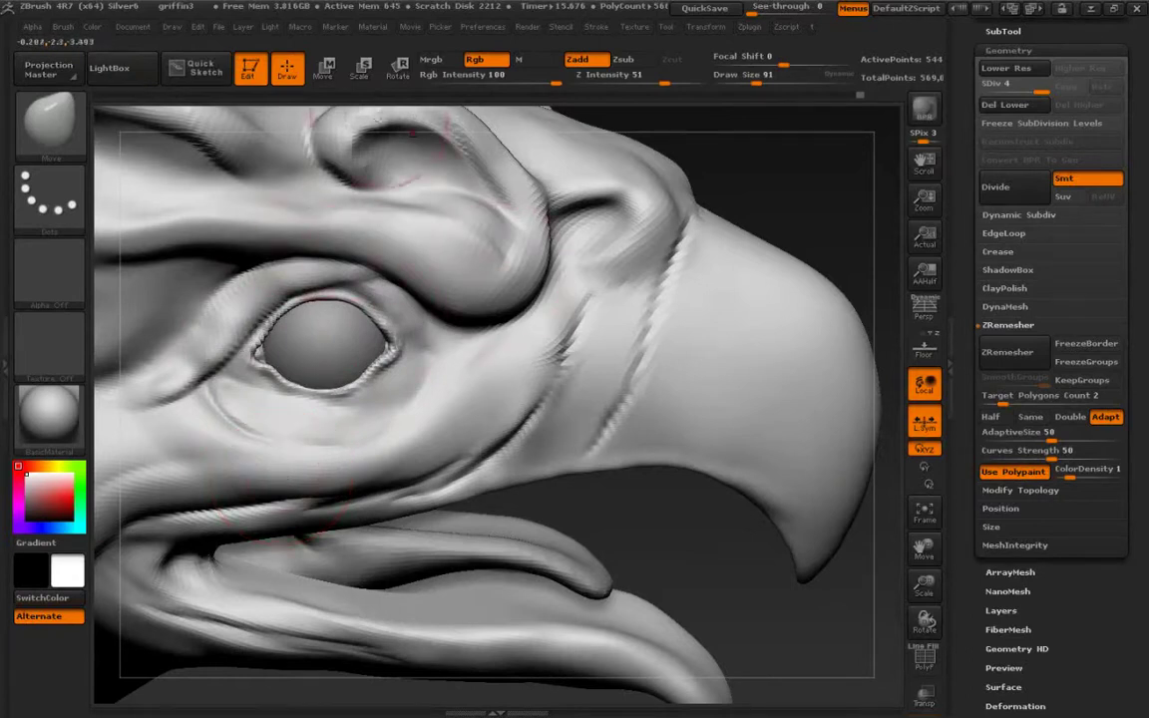
pyautogui.hotkey('shift', 'd')
pyautogui.keyDown('alt'); pyautogui.moveTo(393, 232); pyautogui.dragTo(398, 369, button='right'); pyautogui.keyUp('alt')
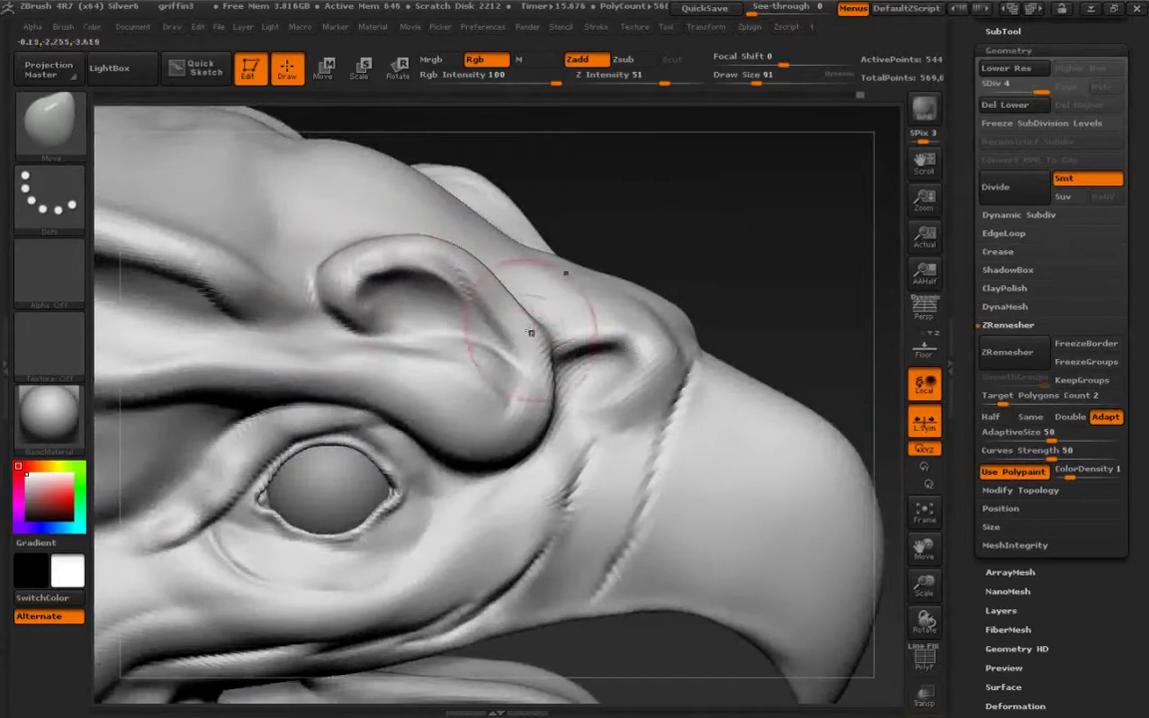
pyautogui.keyDown('alt'); pyautogui.moveTo(200, 345); pyautogui.dragTo(431, 371, button='right'); pyautogui.keyUp('alt')
pyautogui.keyDown('ctrl'); pyautogui.moveTo(302, 397); pyautogui.dragTo(284, 344, button='right'); pyautogui.keyUp('ctrl')
pyautogui.moveTo(284, 342); pyautogui.dragTo(250, 369)
# Pull the tips of the rear crest lobes further back with the SnakeHook brush at draw size 91.
pyautogui.press('space')
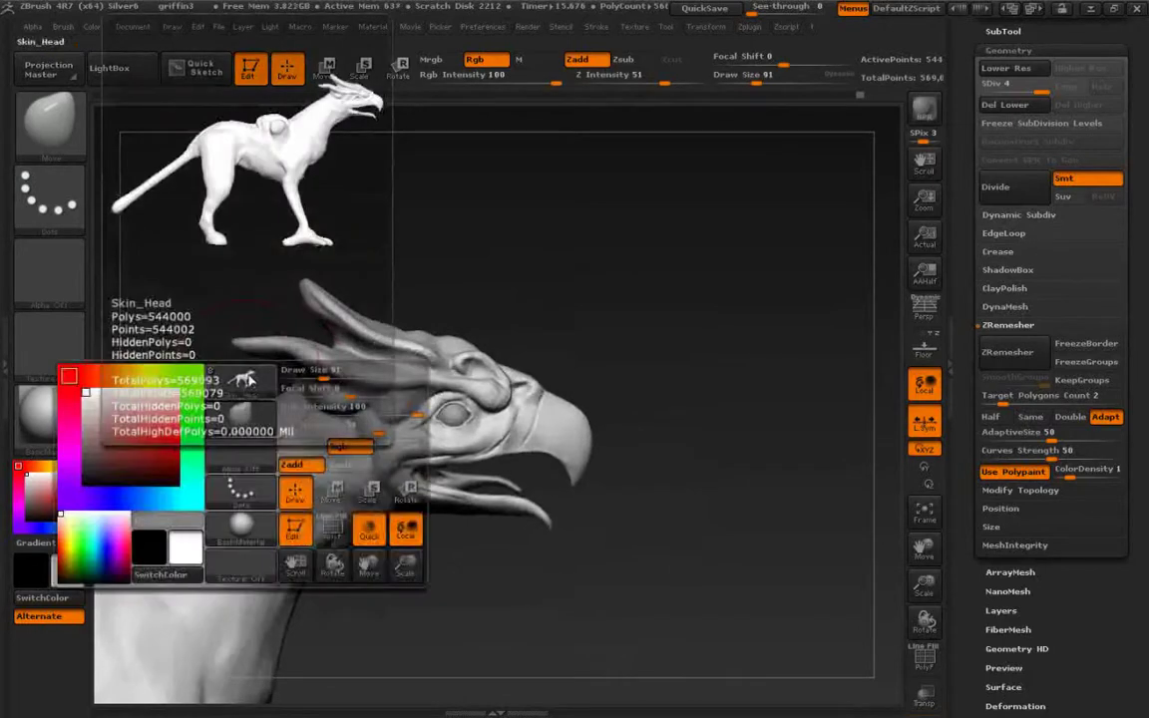
pyautogui.press('b')
pyautogui.press('s')
pyautogui.press('h')
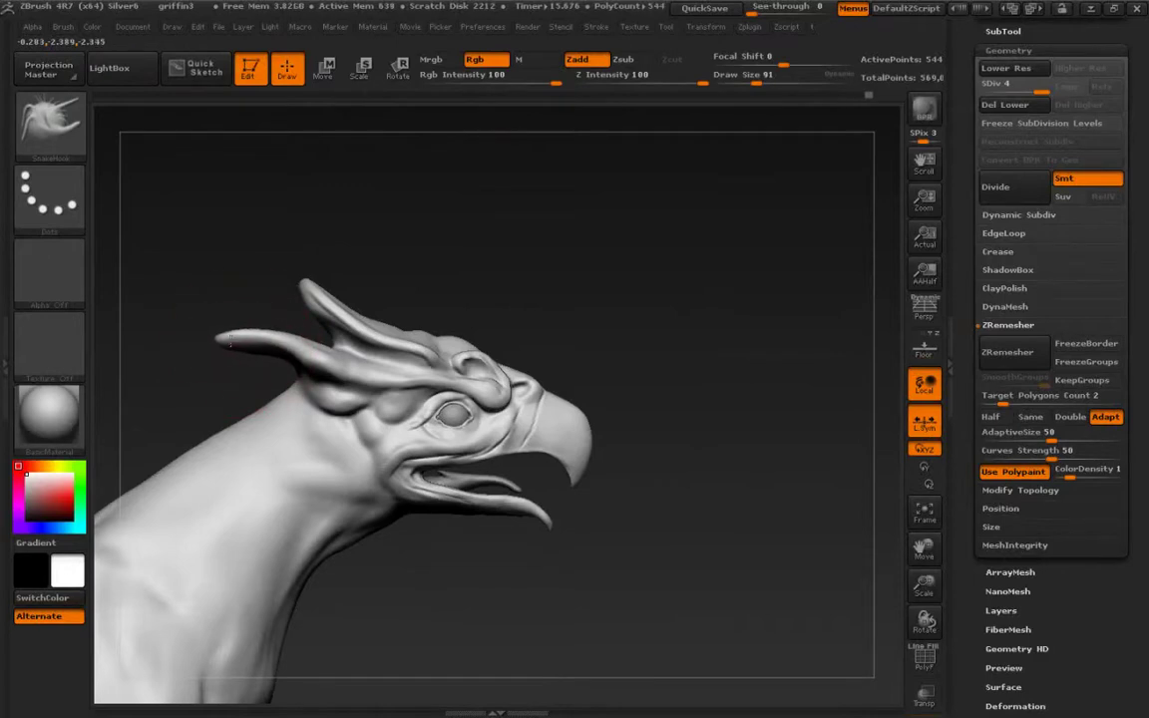
pyautogui.moveTo(230, 316); pyautogui.dragTo(288, 407)
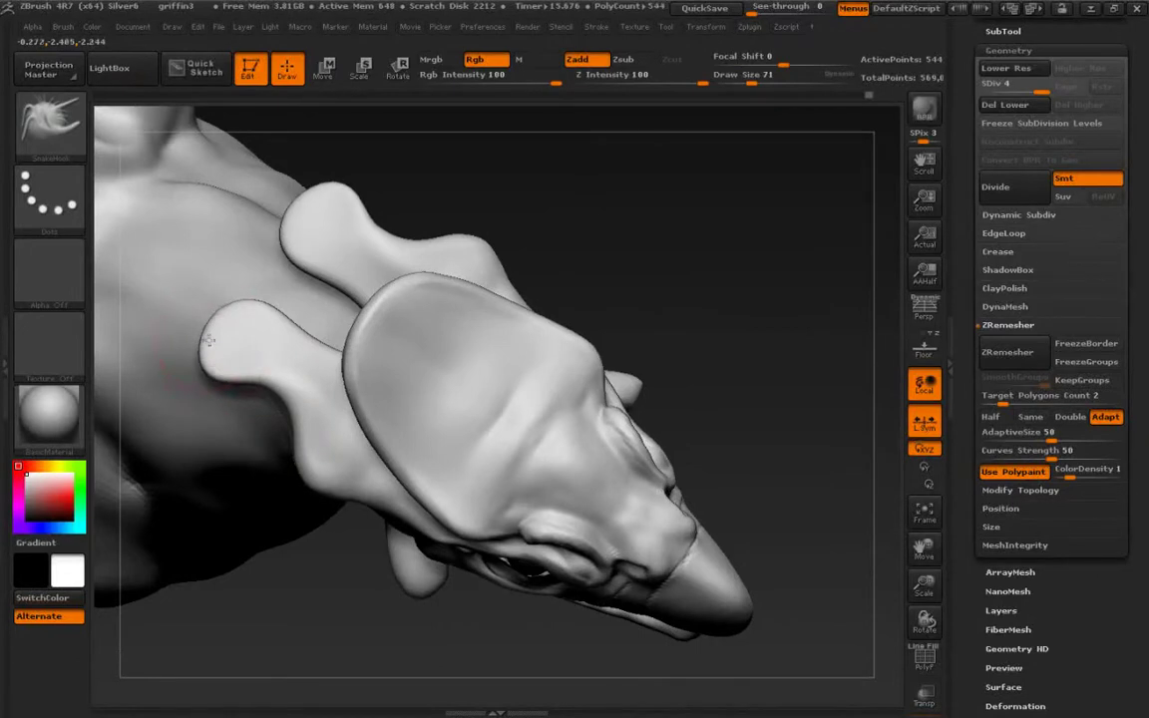
# Reshape the rear crest lobes from above and behind with the SnakeHook brush at draw sizes 71, 63 and 47.
pyautogui.moveTo(252, 369); pyautogui.dragTo(371, 457)
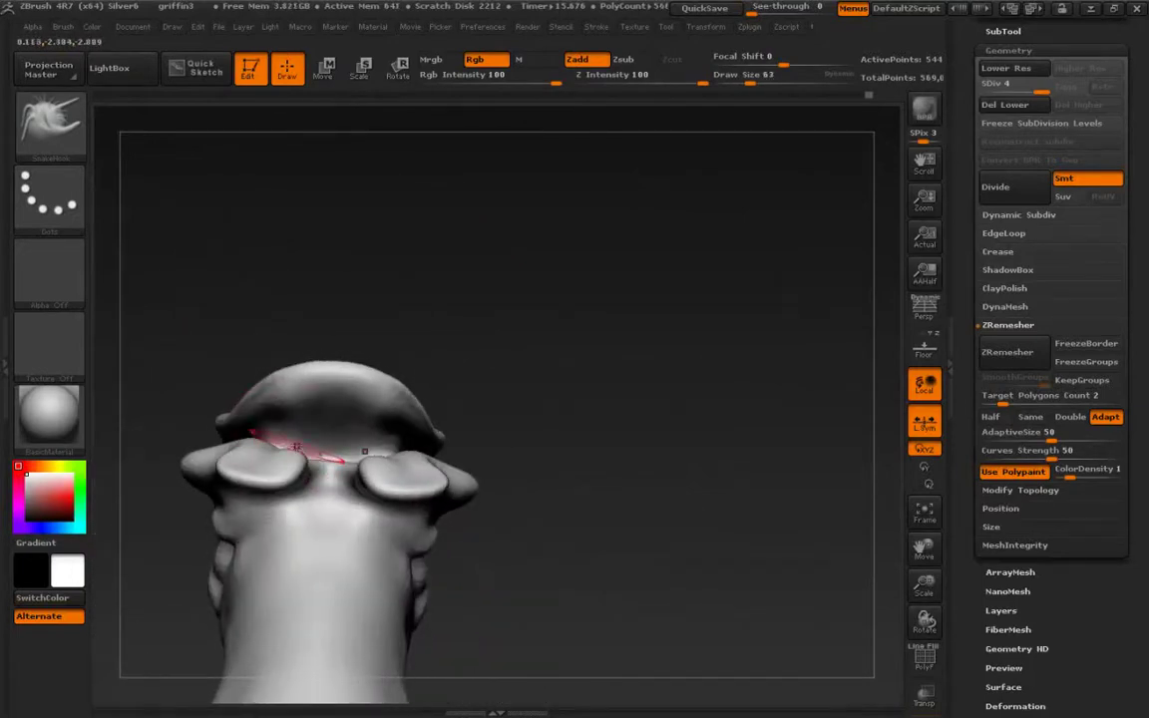
pyautogui.moveTo(284, 509); pyautogui.dragTo(285, 410)
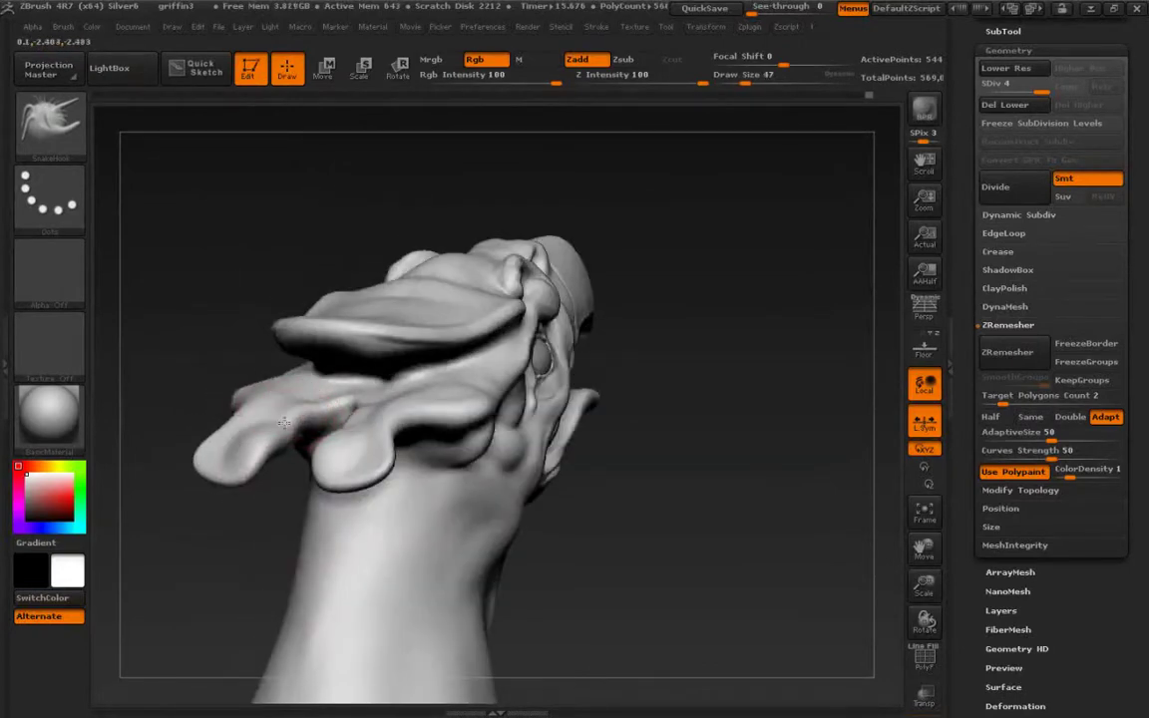
pyautogui.press('shift')
pyautogui.moveTo(189, 519)
pyautogui.mouseDown()
pyautogui.moveTo(300, 499)
pyautogui.moveTo(302, 598)
pyautogui.mouseUp()
pyautogui.keyDown('alt'); pyautogui.moveTo(200, 478); pyautogui.dragTo(324, 434); pyautogui.keyUp('alt')
pyautogui.moveTo(219, 442)
pyautogui.mouseDown()
pyautogui.moveTo(339, 443)
pyautogui.moveTo(185, 300)
pyautogui.moveTo(176, 328)
pyautogui.moveTo(224, 352)
pyautogui.mouseUp()
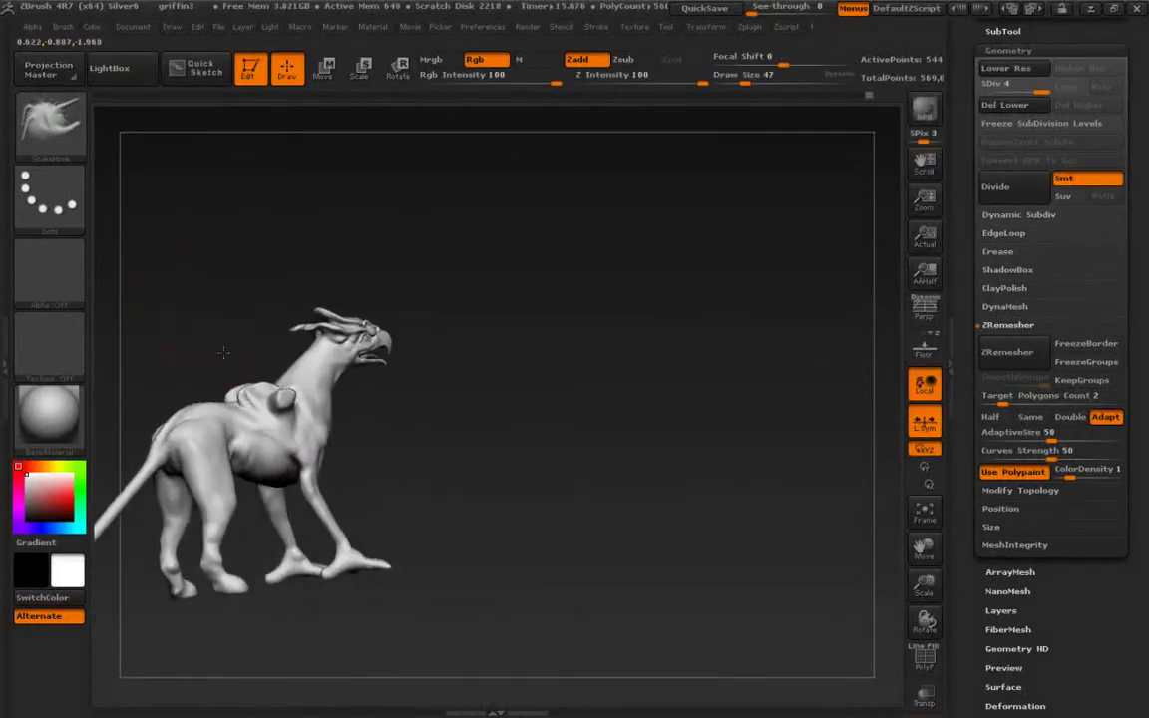